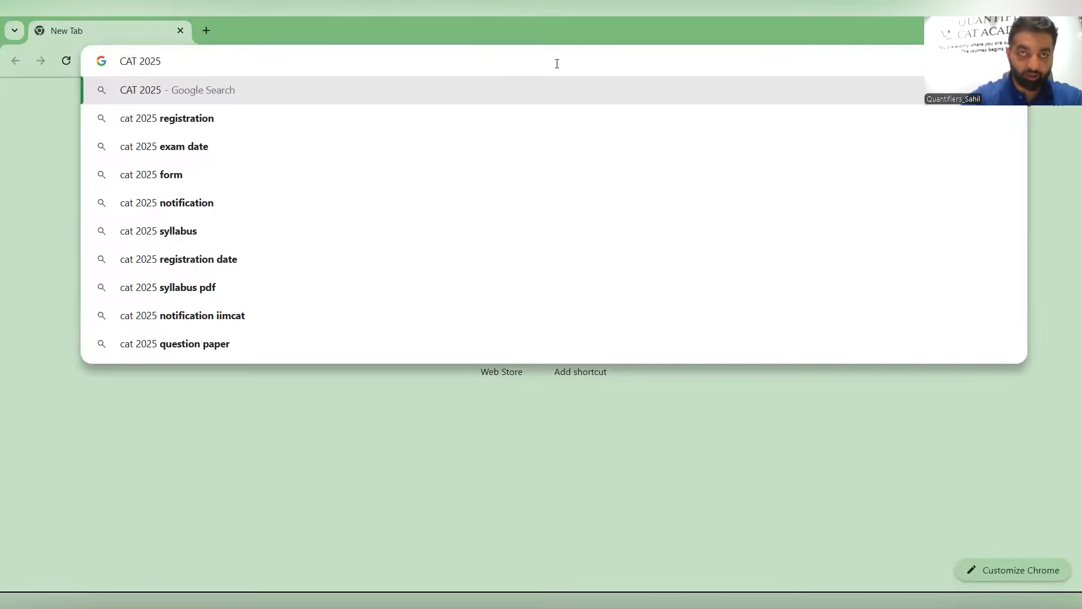
- Search for cat 2025 registration and open the official CAT 2025 website result
{"action": "key", "text": "Return"}
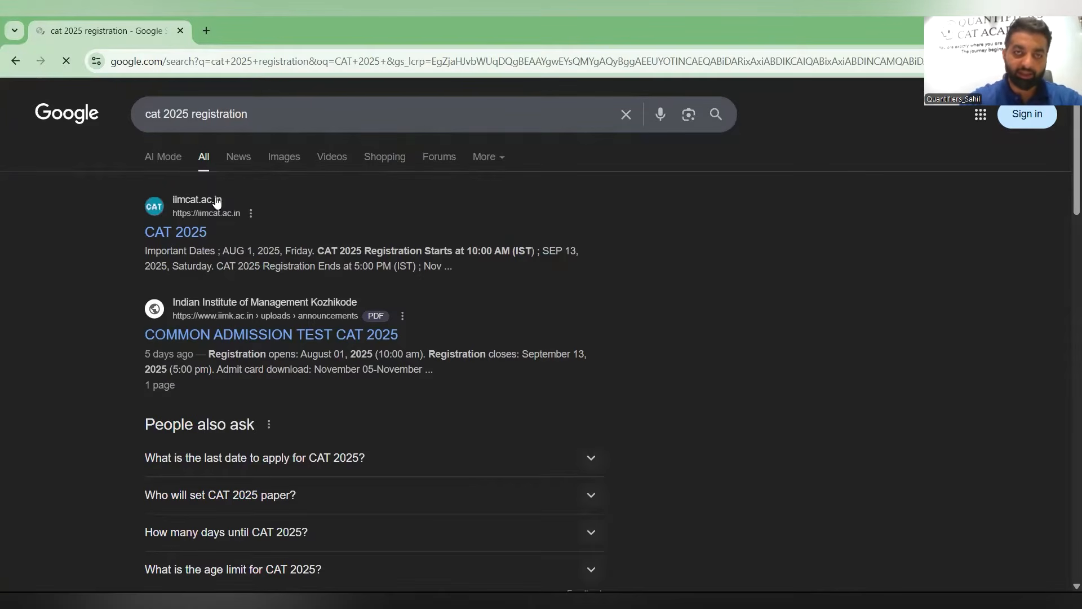
{"action": "left_click_drag", "start_coordinate": [216, 200], "coordinate": [38, 229]}
{"action": "left_click", "coordinate": [165, 236]}
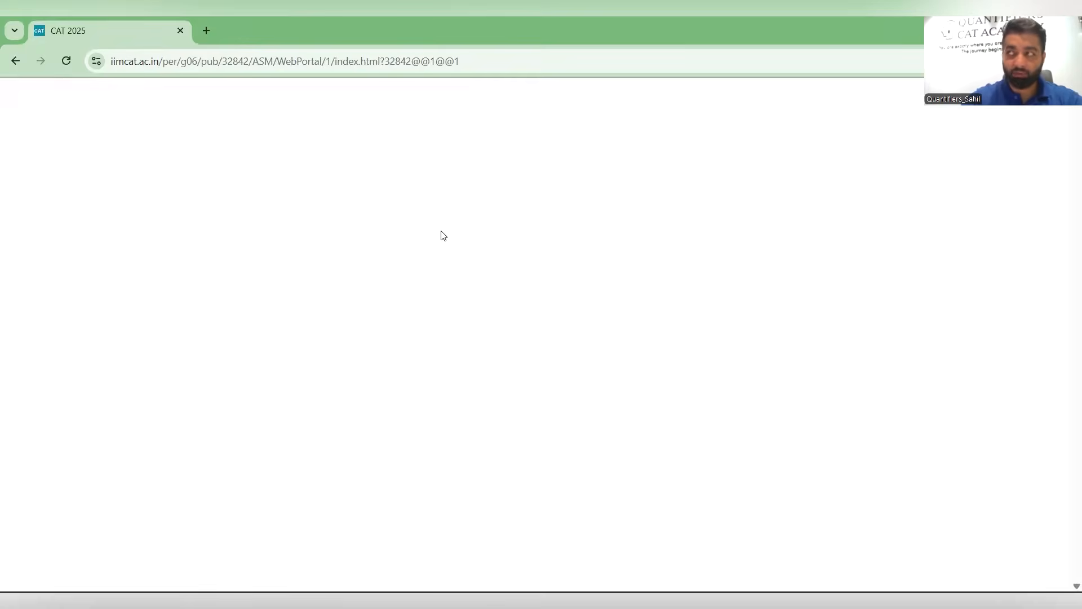
- Examine the important dates and the registration and login options on the CAT 2025 homepage
{"action": "scroll", "coordinate": [501, 285], "scroll_direction": "down", "scroll_amount": 1}
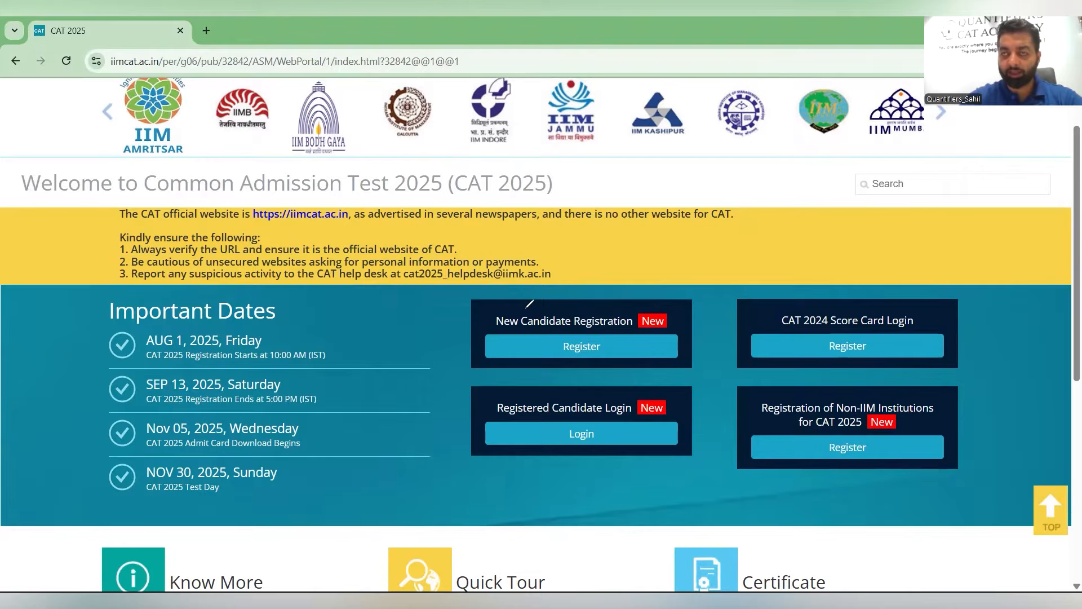
{"action": "mouse_move", "coordinate": [582, 311]}
{"action": "left_mouse_down"}
{"action": "mouse_move", "coordinate": [592, 300]}
{"action": "mouse_move", "coordinate": [513, 323]}
{"action": "left_mouse_up"}
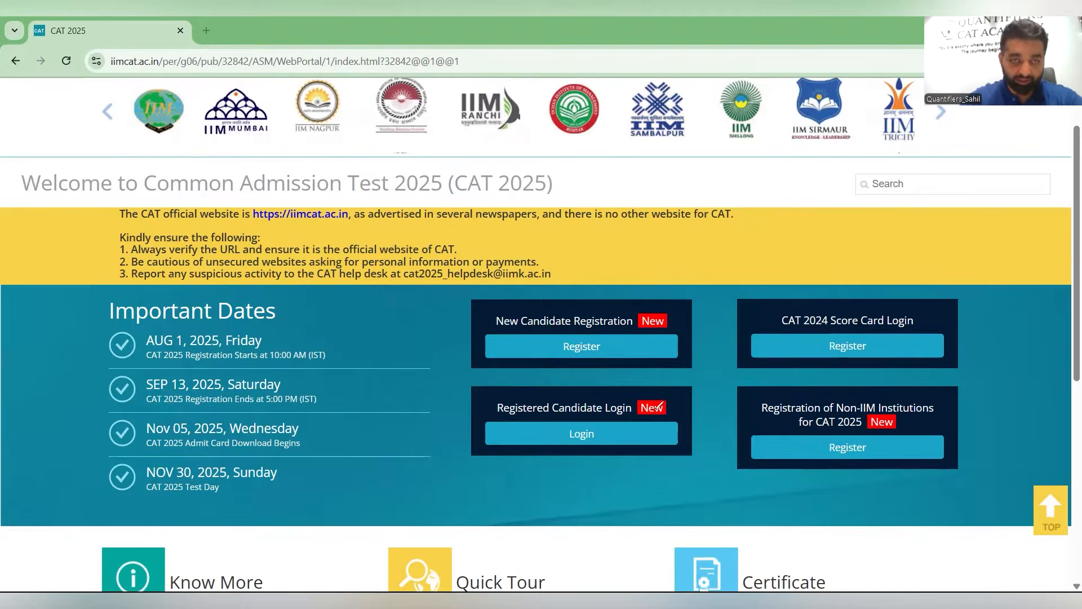
{"action": "left_click_drag", "start_coordinate": [787, 305], "coordinate": [887, 346]}
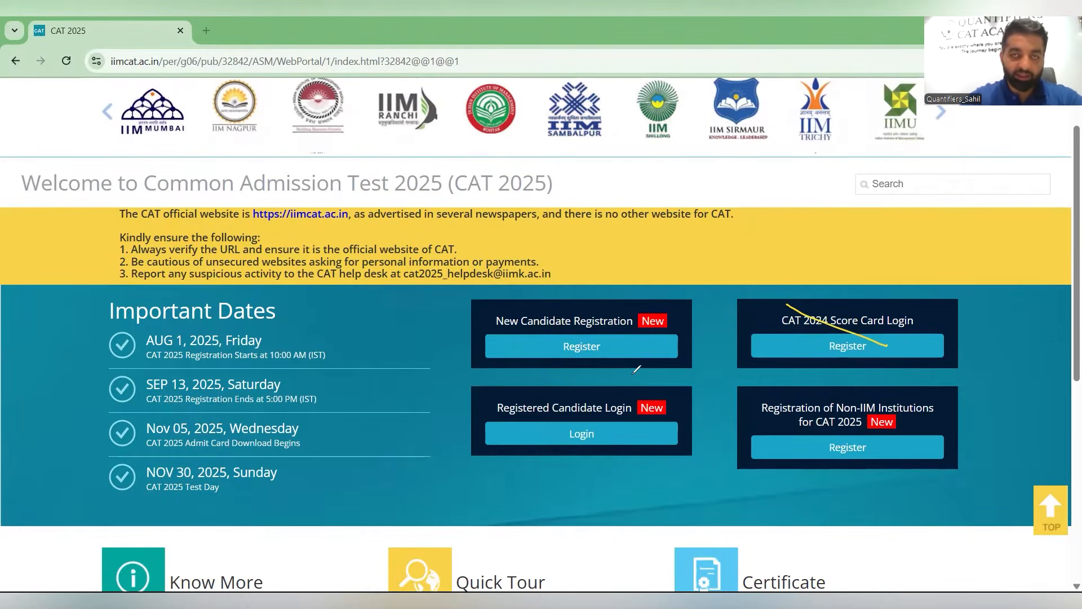
{"action": "left_click_drag", "start_coordinate": [882, 308], "coordinate": [821, 367]}
{"action": "left_click_drag", "start_coordinate": [772, 394], "coordinate": [896, 440]}
{"action": "left_click_drag", "start_coordinate": [869, 401], "coordinate": [822, 441]}
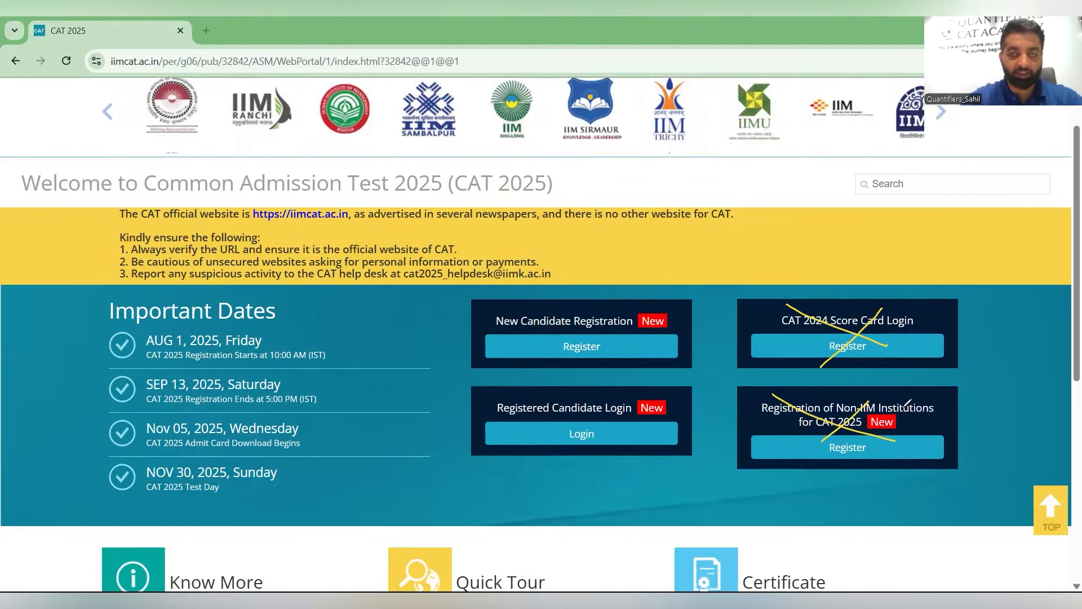
{"action": "left_click_drag", "start_coordinate": [903, 408], "coordinate": [945, 438]}
{"action": "left_click_drag", "start_coordinate": [929, 407], "coordinate": [881, 455]}
{"action": "left_click_drag", "start_coordinate": [769, 421], "coordinate": [812, 457]}
{"action": "left_click_drag", "start_coordinate": [804, 412], "coordinate": [765, 454]}
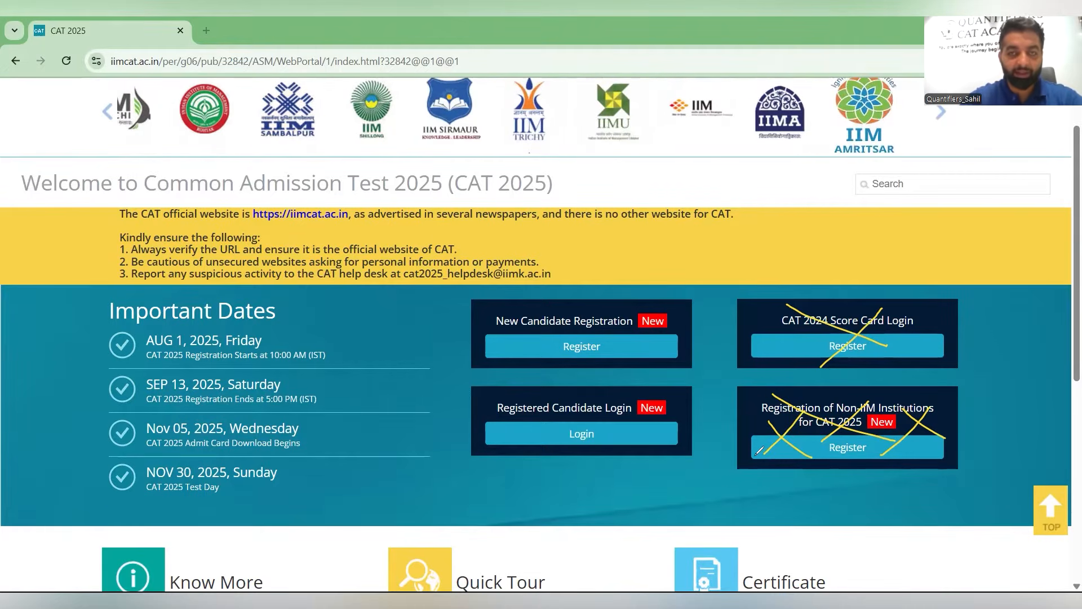
{"action": "key", "text": "ctrl+z"}
{"action": "key", "text": "ctrl+z"}
{"action": "key", "text": "ctrl+z"}
{"action": "key", "text": "ctrl+z"}
{"action": "key", "text": "ctrl+z"}
{"action": "key", "text": "ctrl+z"}
{"action": "key", "text": "ctrl+z"}
{"action": "key", "text": "ctrl+z"}
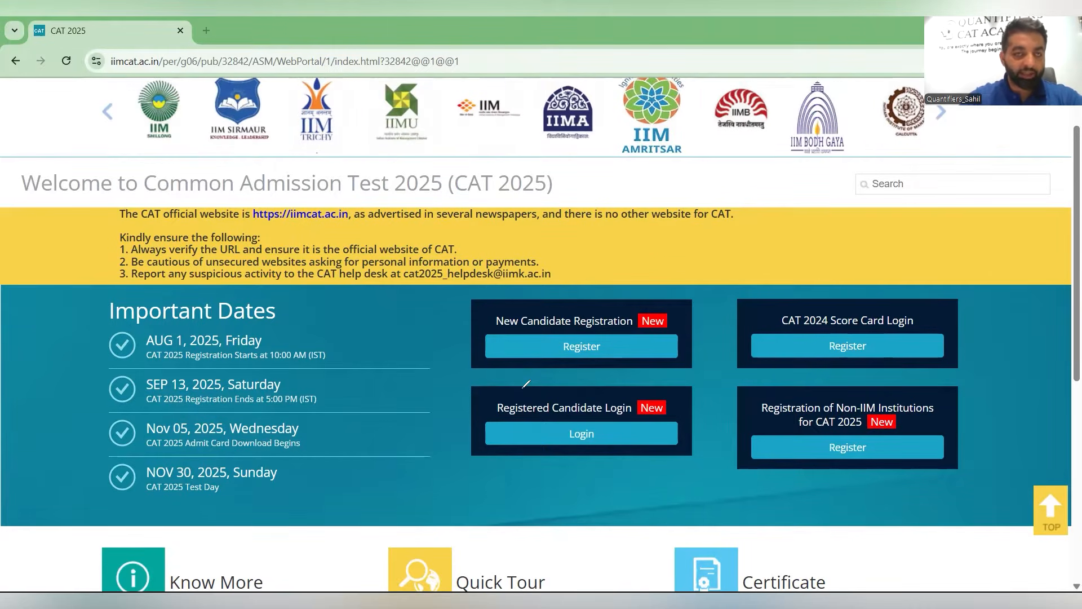
{"action": "left_click_drag", "start_coordinate": [524, 389], "coordinate": [514, 392]}
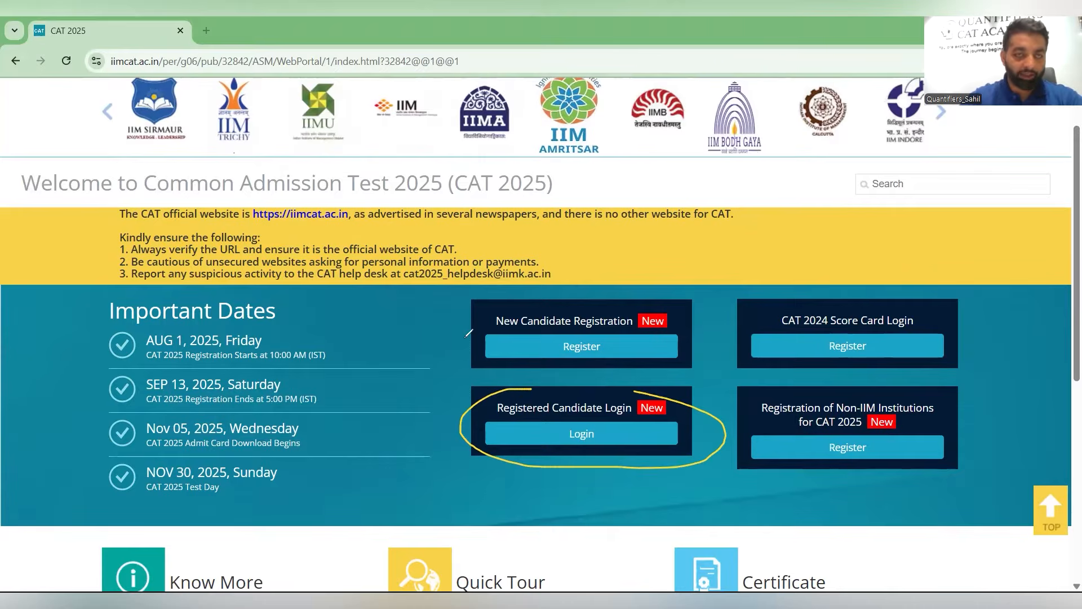
{"action": "left_click_drag", "start_coordinate": [437, 340], "coordinate": [542, 309]}
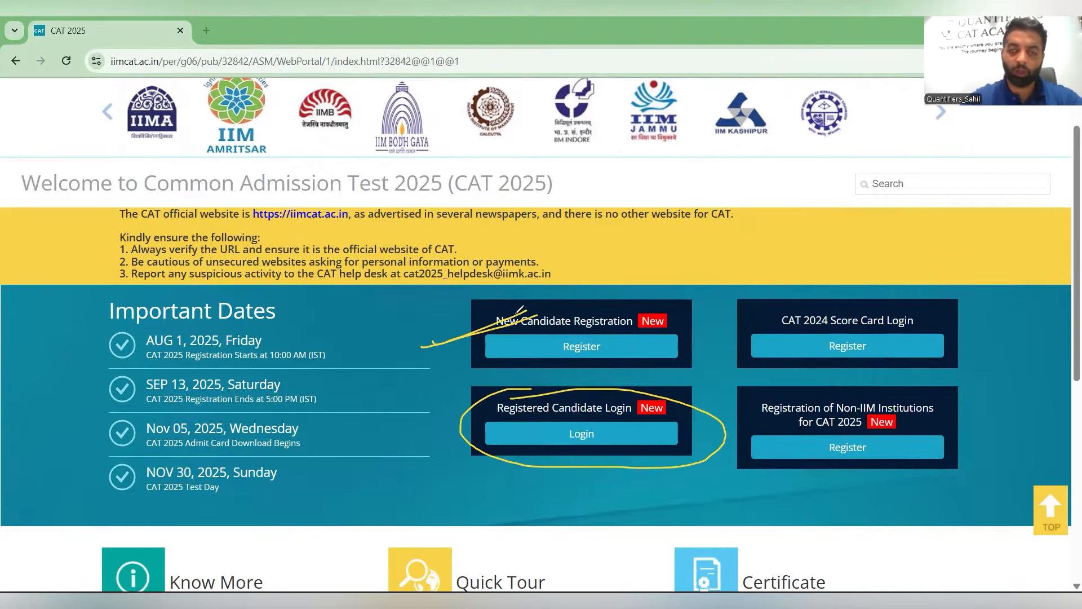
{"action": "mouse_move", "coordinate": [461, 344]}
{"action": "left_mouse_down"}
{"action": "mouse_move", "coordinate": [468, 408]}
{"action": "mouse_move", "coordinate": [469, 385]}
{"action": "left_mouse_up"}
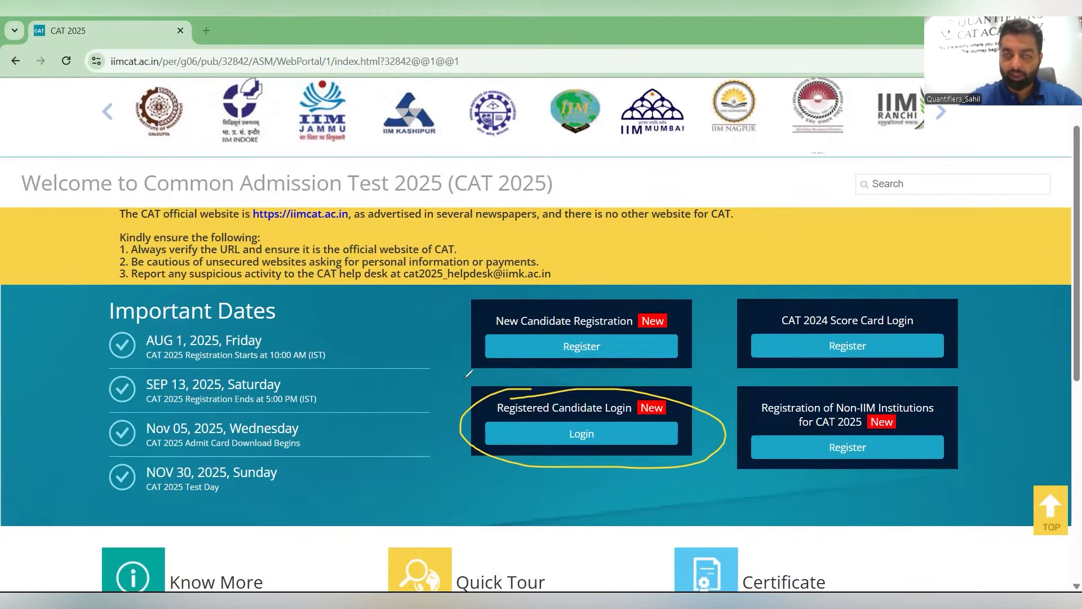
{"action": "left_click_drag", "start_coordinate": [484, 301], "coordinate": [474, 315]}
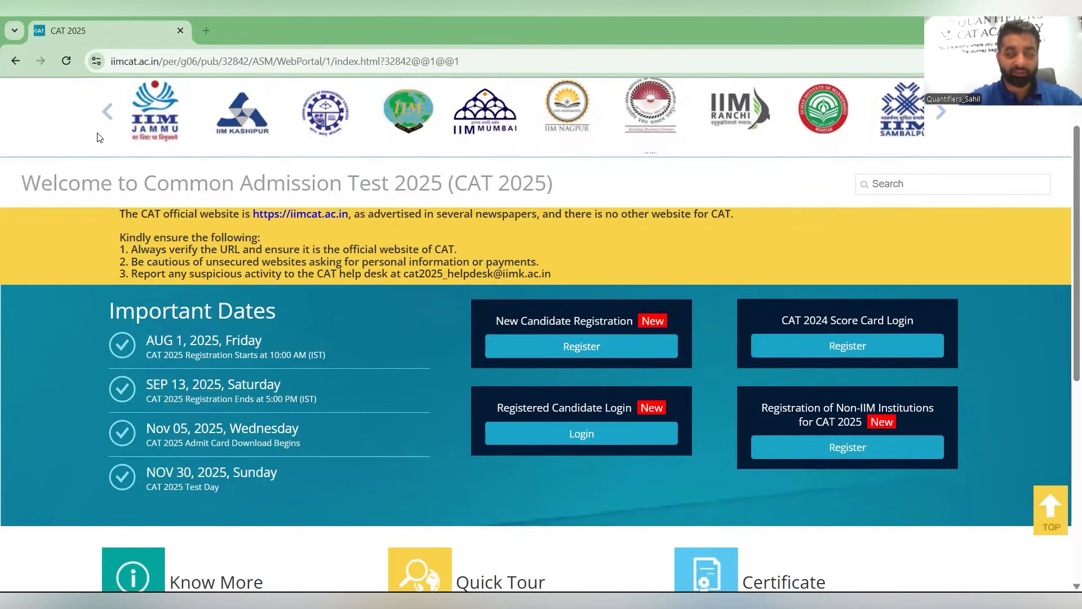
- Review the EWS, NC-OBC and SC/ST certificate format PDFs opened in separate tabs
{"action": "scroll", "coordinate": [555, 191], "scroll_direction": "down", "scroll_amount": 6}
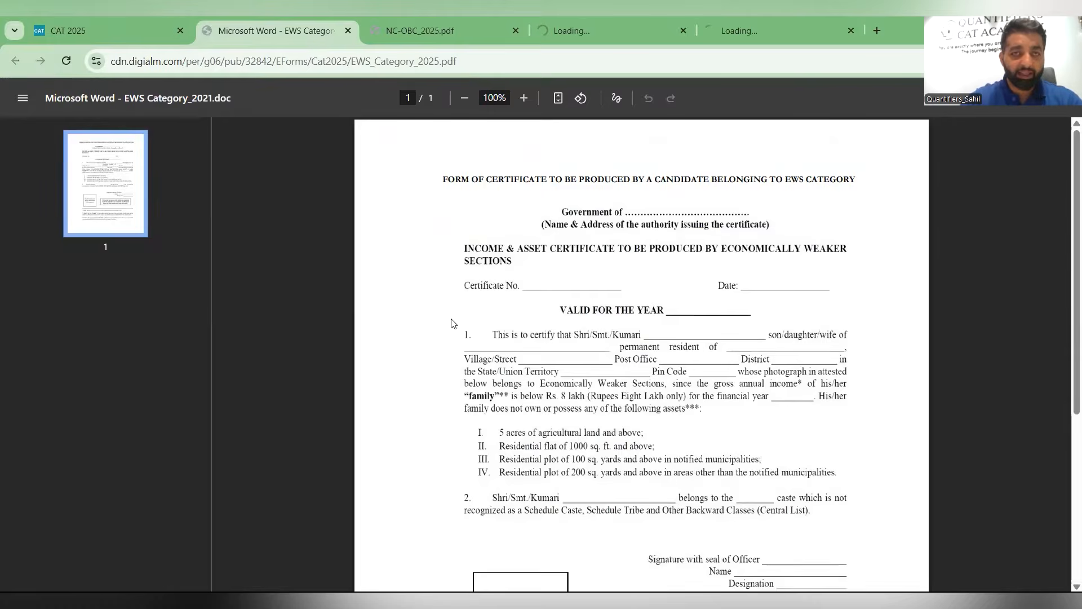
{"action": "key", "text": "ctrl+Tab"}
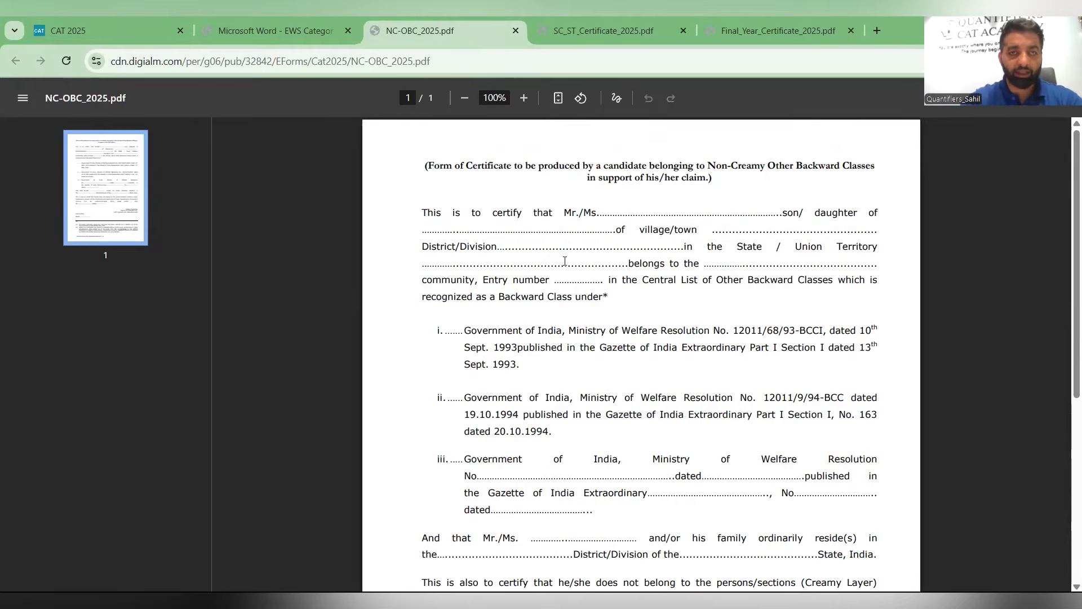
{"action": "scroll", "coordinate": [565, 261], "scroll_direction": "down", "scroll_amount": 3}
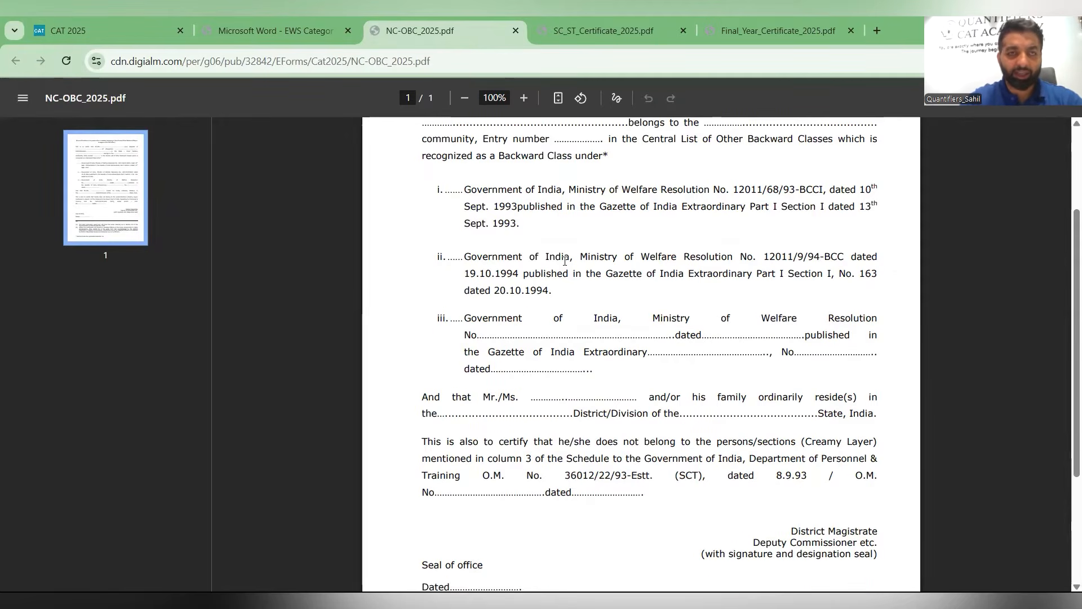
{"action": "scroll", "coordinate": [571, 262], "scroll_direction": "down", "scroll_amount": 3}
{"action": "scroll", "coordinate": [571, 262], "scroll_direction": "up", "scroll_amount": 1}
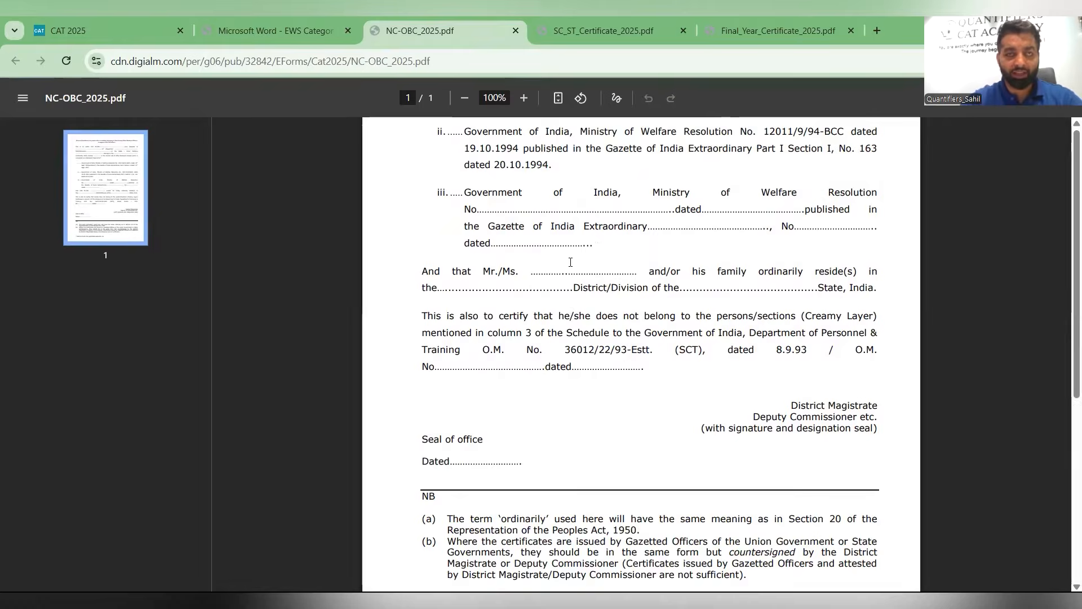
{"action": "scroll", "coordinate": [570, 262], "scroll_direction": "up", "scroll_amount": 5}
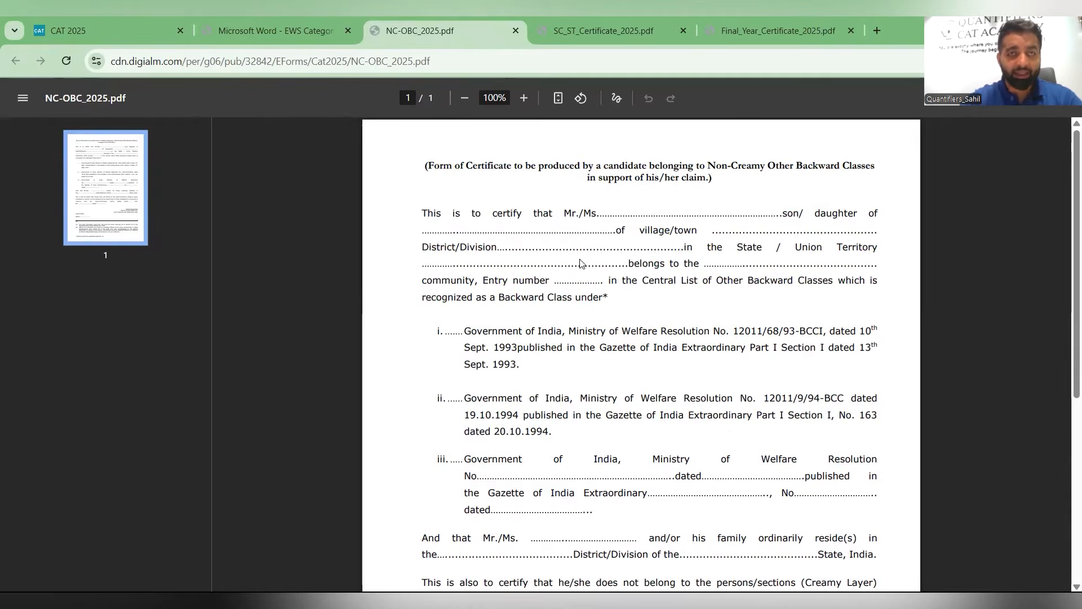
{"action": "key", "text": "ctrl+Tab"}
{"action": "scroll", "coordinate": [581, 263], "scroll_direction": "down", "scroll_amount": 6}
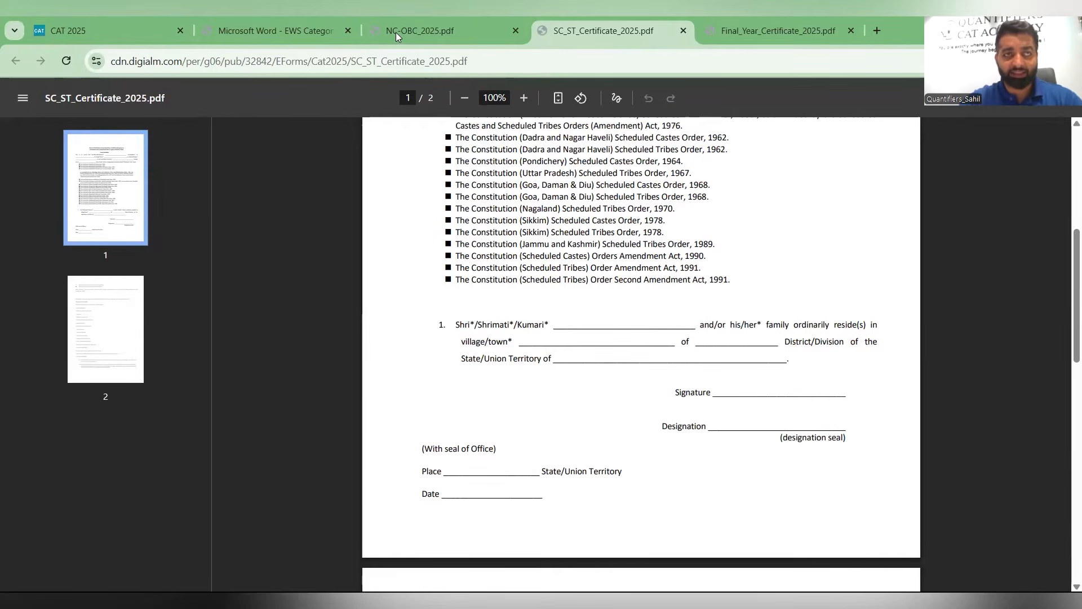
{"action": "scroll", "coordinate": [546, 282], "scroll_direction": "up", "scroll_amount": 6}
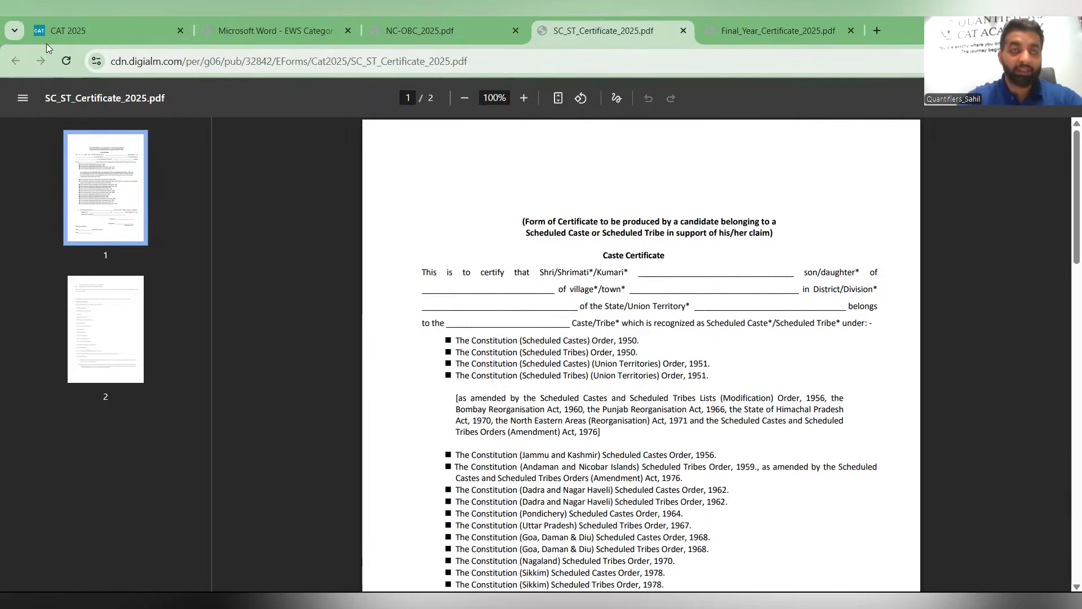
- Return to the CAT 2025 tab, start New Candidate Registration and close the instructions note
{"action": "key", "text": "ctrl+1"}
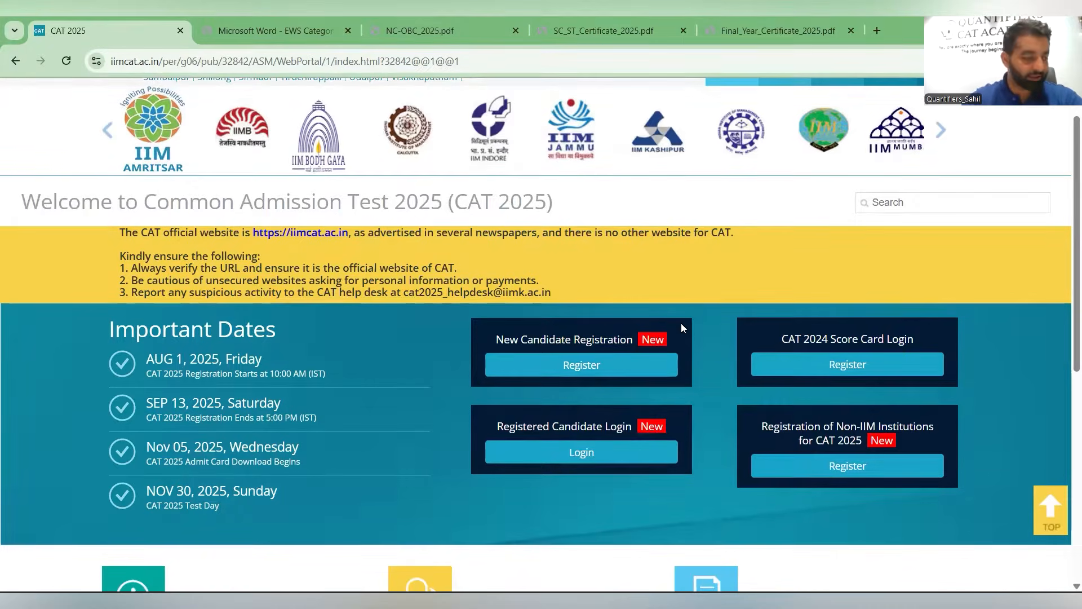
{"action": "left_click", "coordinate": [507, 363]}
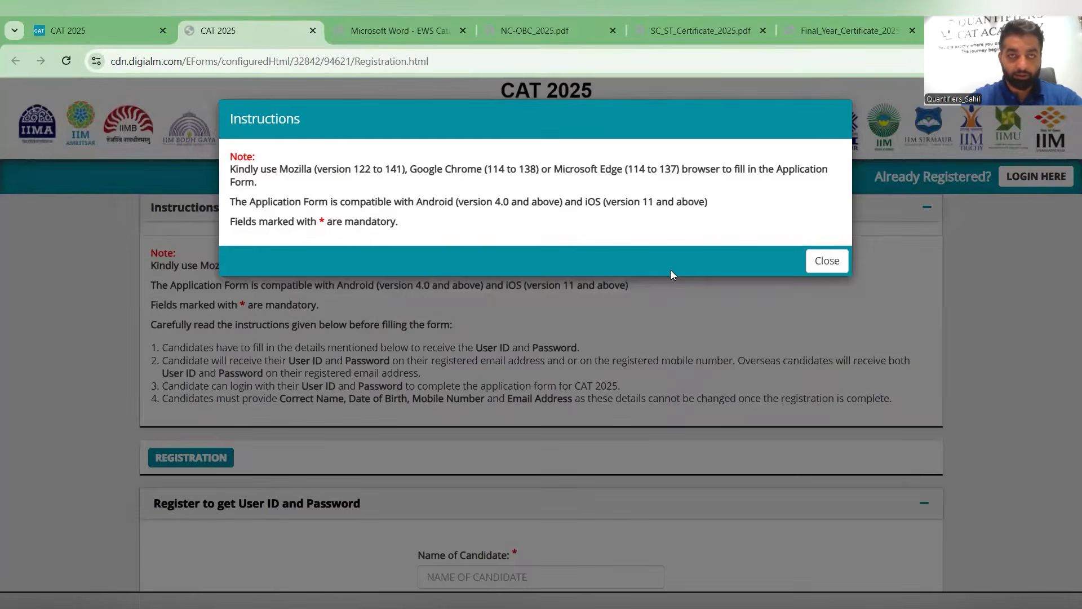
{"action": "left_click", "coordinate": [827, 261]}
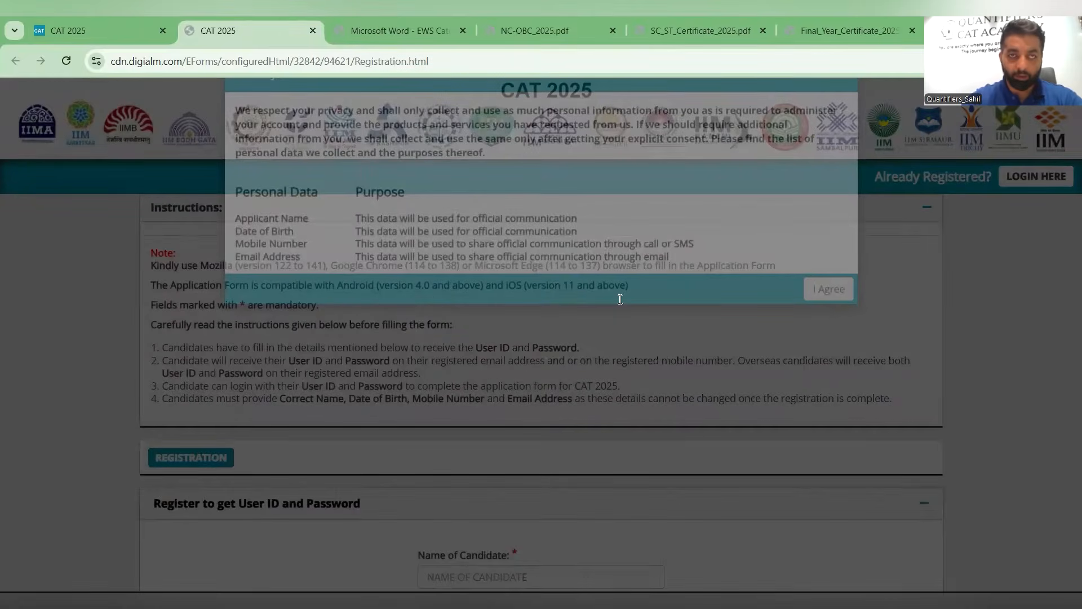
- Dismiss the privacy notice and enter the candidate's full name as Name of Candidate
{"action": "scroll", "coordinate": [574, 280], "scroll_direction": "down", "scroll_amount": 5}
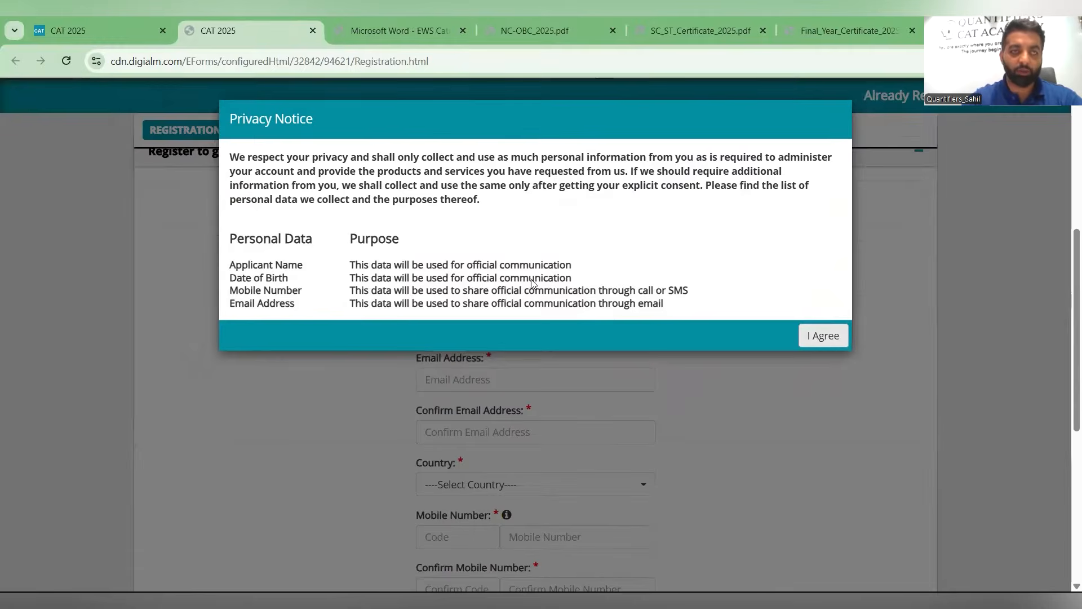
{"action": "key", "text": "Escape"}
{"action": "left_click", "coordinate": [515, 228]}
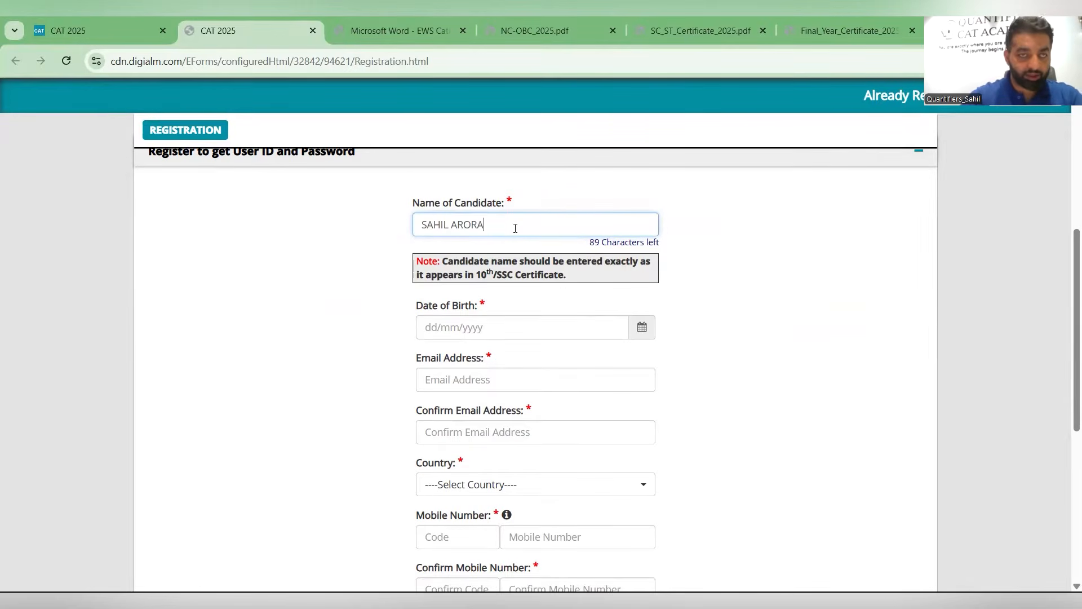
- Pick the candidate's date of birth in the Date of Birth calendar
{"action": "left_click", "coordinate": [427, 322]}
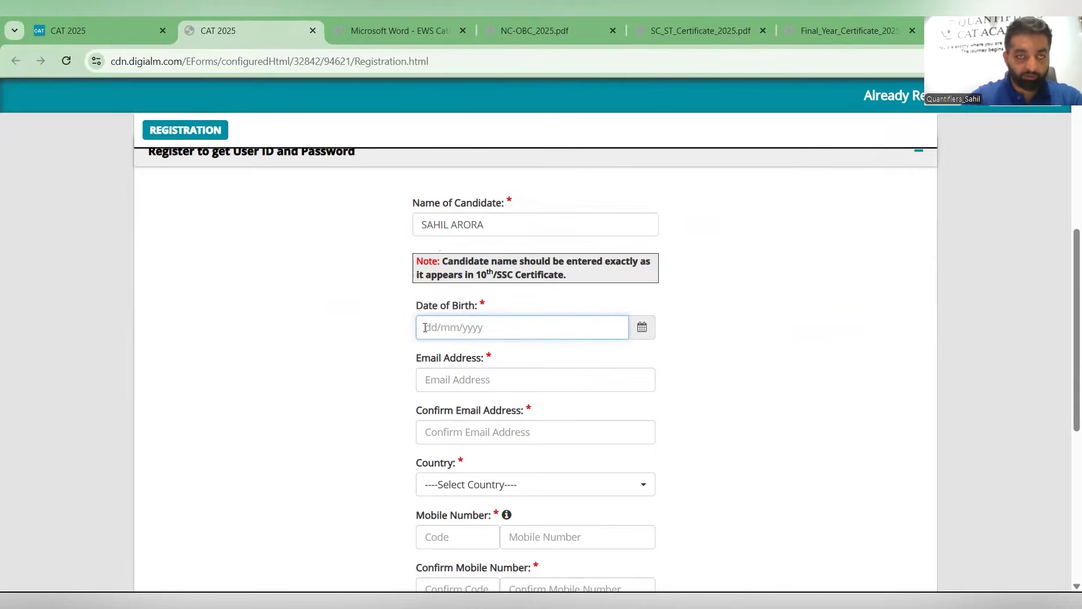
{"action": "left_click", "coordinate": [481, 134]}
{"action": "left_click", "coordinate": [427, 153]}
{"action": "left_click", "coordinate": [427, 154]}
{"action": "left_click", "coordinate": [427, 153]}
{"action": "left_click", "coordinate": [427, 153]}
{"action": "left_click", "coordinate": [427, 153]}
{"action": "left_click", "coordinate": [427, 153]}
{"action": "left_click", "coordinate": [427, 153]}
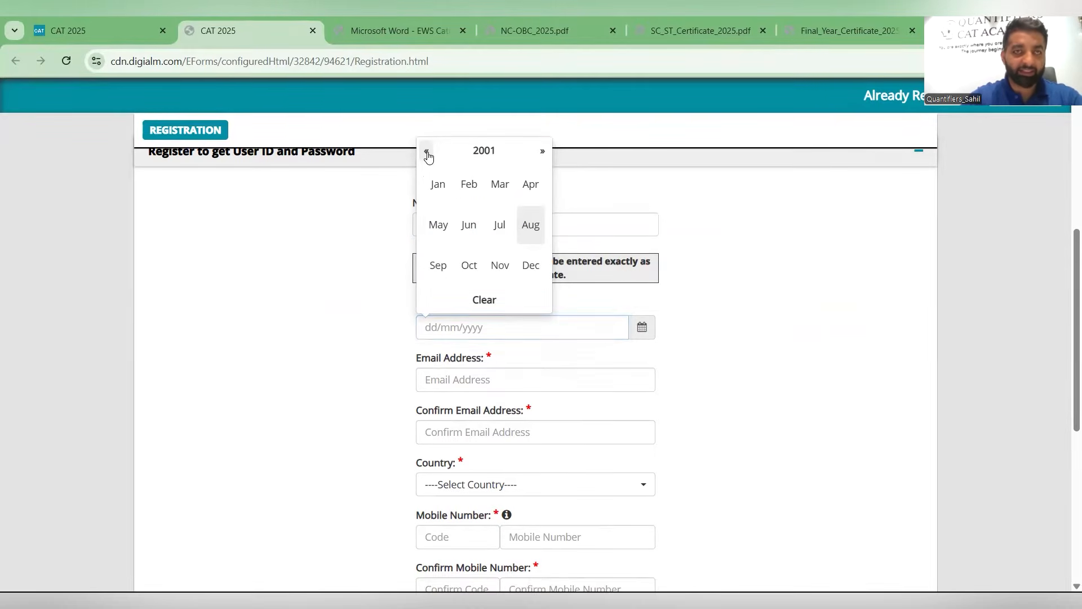
{"action": "left_click", "coordinate": [426, 153]}
{"action": "left_click", "coordinate": [427, 154]}
{"action": "left_click", "coordinate": [427, 153]}
{"action": "left_click", "coordinate": [426, 153]}
{"action": "left_click", "coordinate": [426, 154]}
{"action": "left_click", "coordinate": [427, 154]}
{"action": "left_click", "coordinate": [427, 153]}
{"action": "left_click", "coordinate": [427, 153]}
{"action": "left_click", "coordinate": [426, 153]}
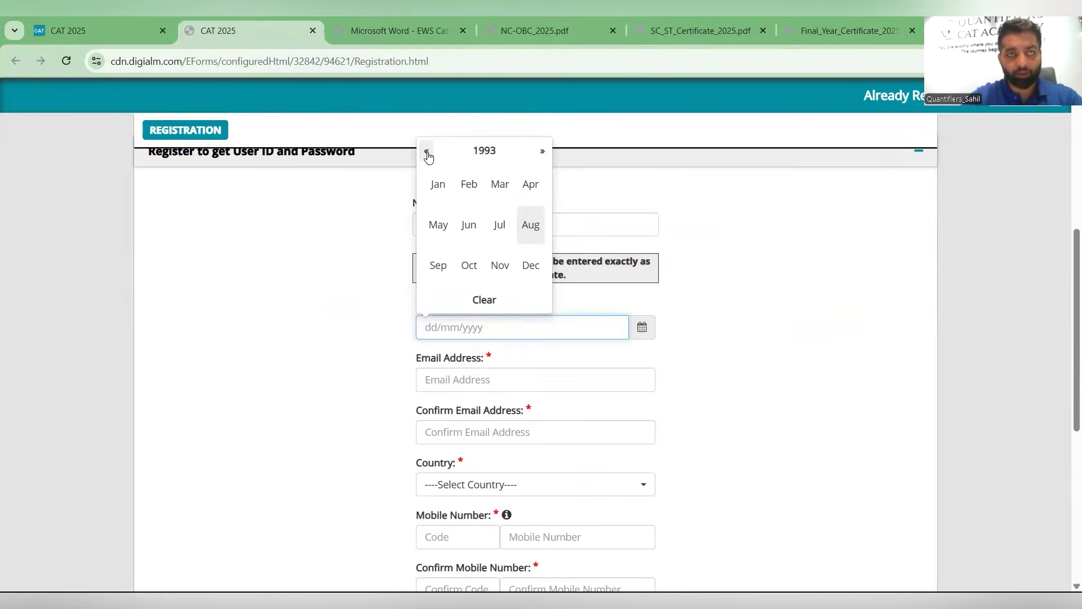
{"action": "left_click", "coordinate": [467, 193]}
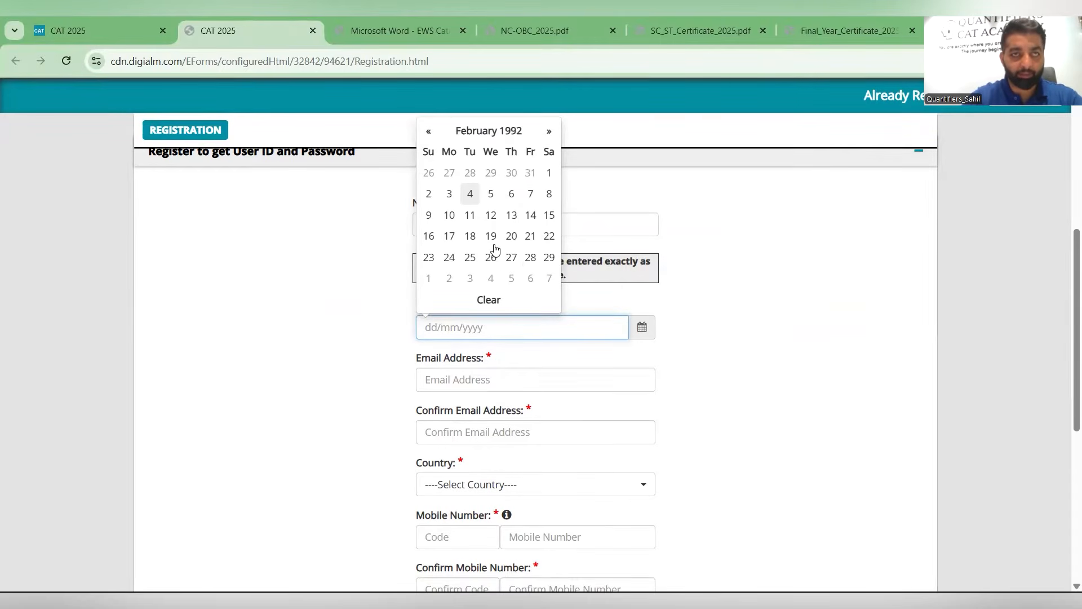
{"action": "left_click", "coordinate": [429, 257]}
- Fill in the candidate's e-mail address and repeat it in the confirmation field
{"action": "scroll", "coordinate": [450, 308], "scroll_direction": "down", "scroll_amount": 1}
{"action": "left_click", "coordinate": [450, 309]}
{"action": "type", "text": "sahi"}
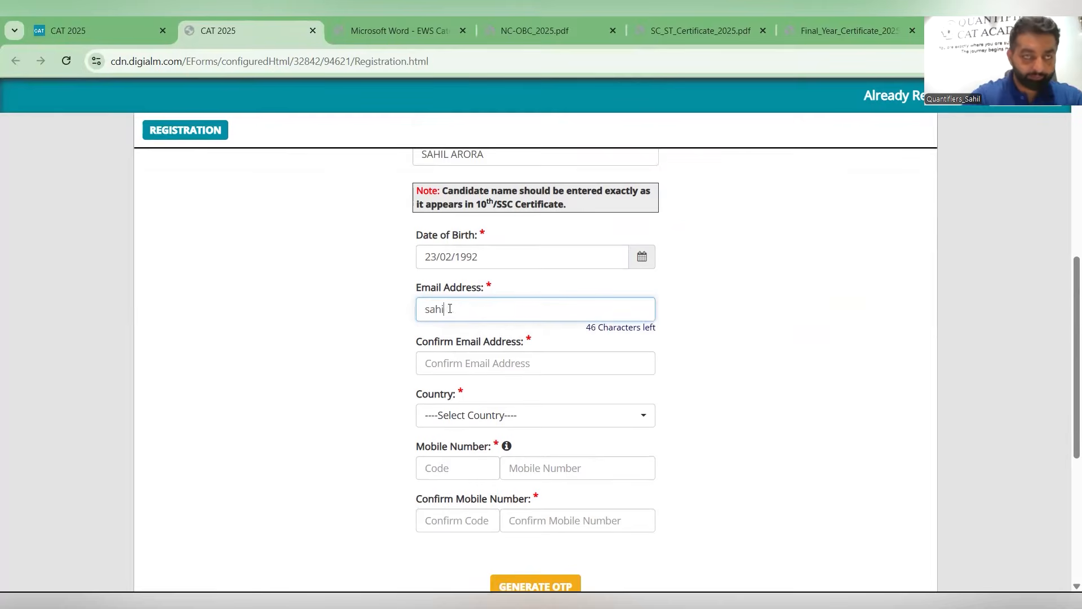
{"action": "type", "text": "gmail.com"}
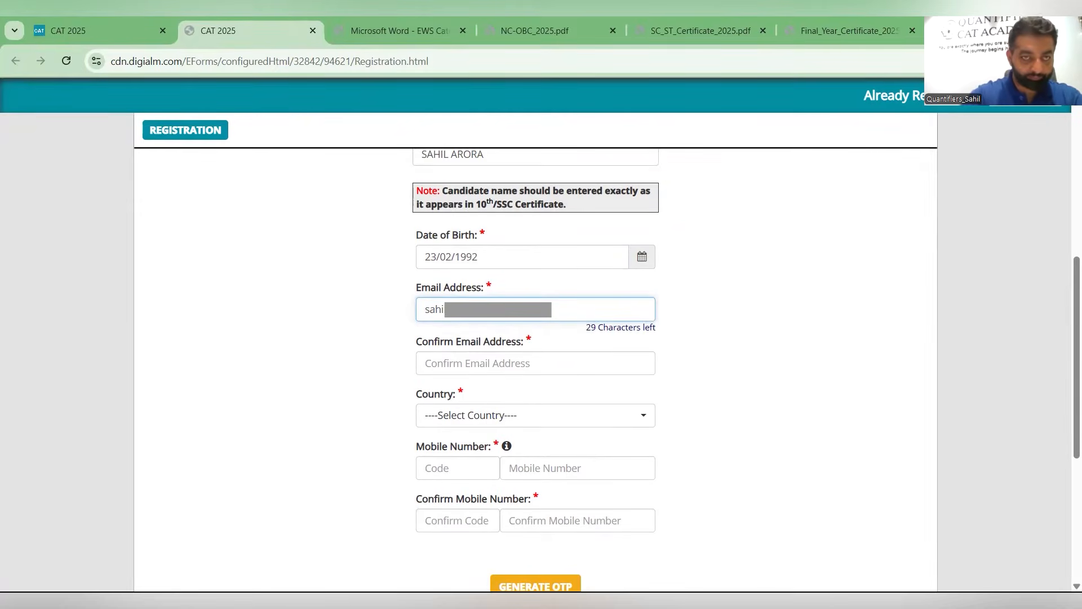
{"action": "key", "text": "Tab"}
{"action": "type", "text": "sahil******il.com"}
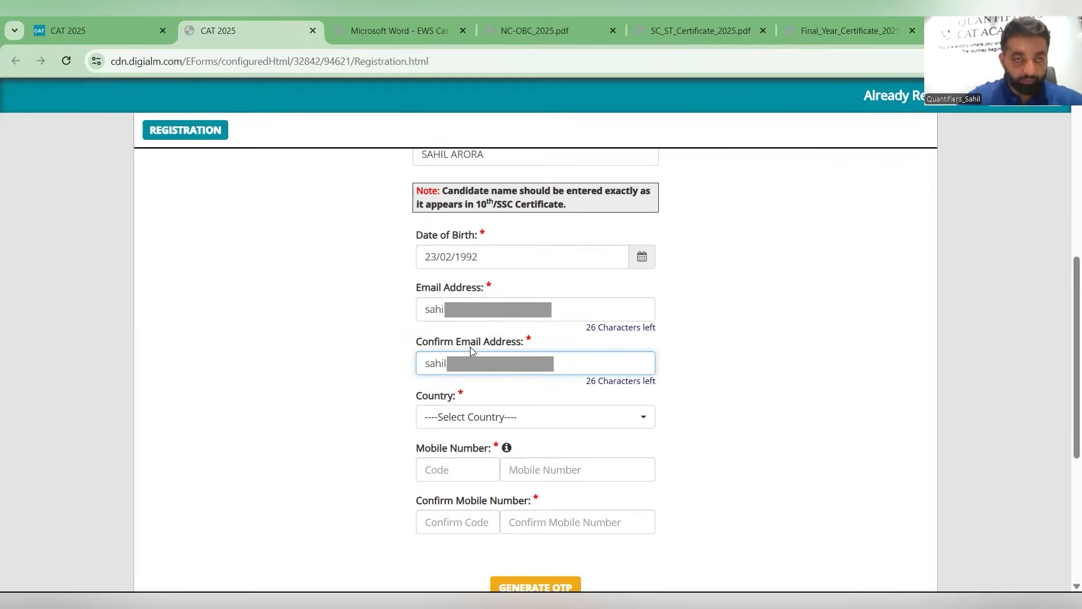
- Select India as the country
{"action": "left_click", "coordinate": [527, 424]}
{"action": "left_click", "coordinate": [509, 494]}
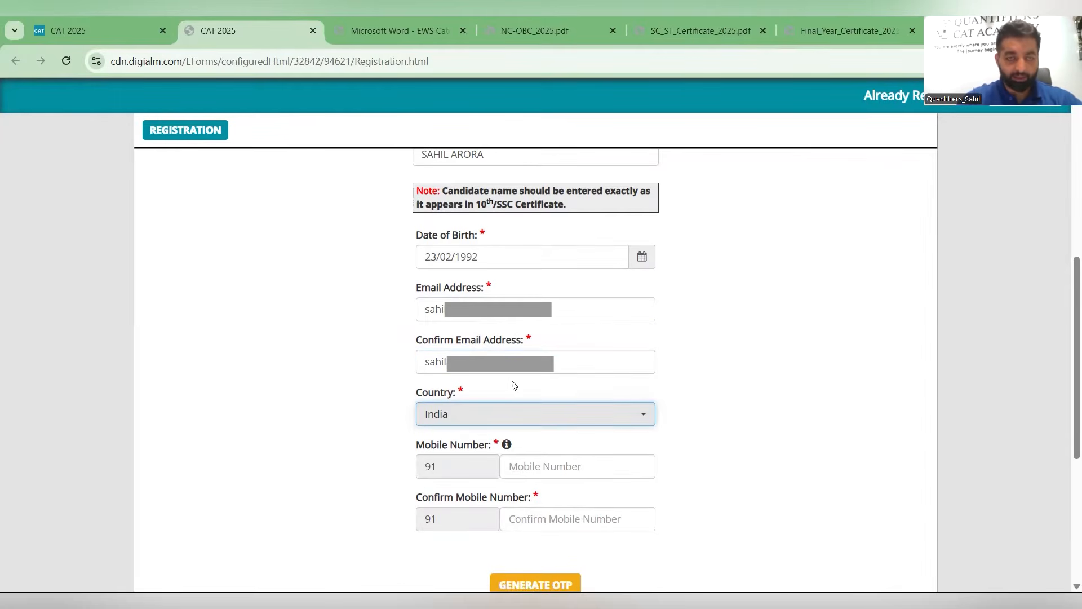
- Enter the candidate's mobile number and repeat it in the confirmation field
{"action": "scroll", "coordinate": [551, 291], "scroll_direction": "down", "scroll_amount": 3}
{"action": "left_click", "coordinate": [563, 256]}
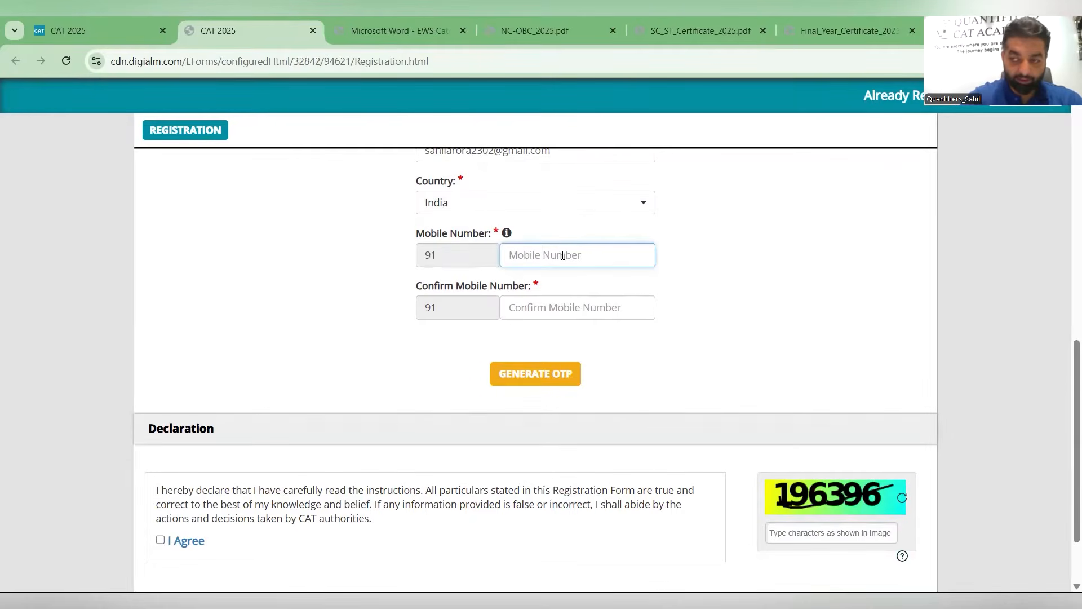
{"action": "type", "text": "9988"}
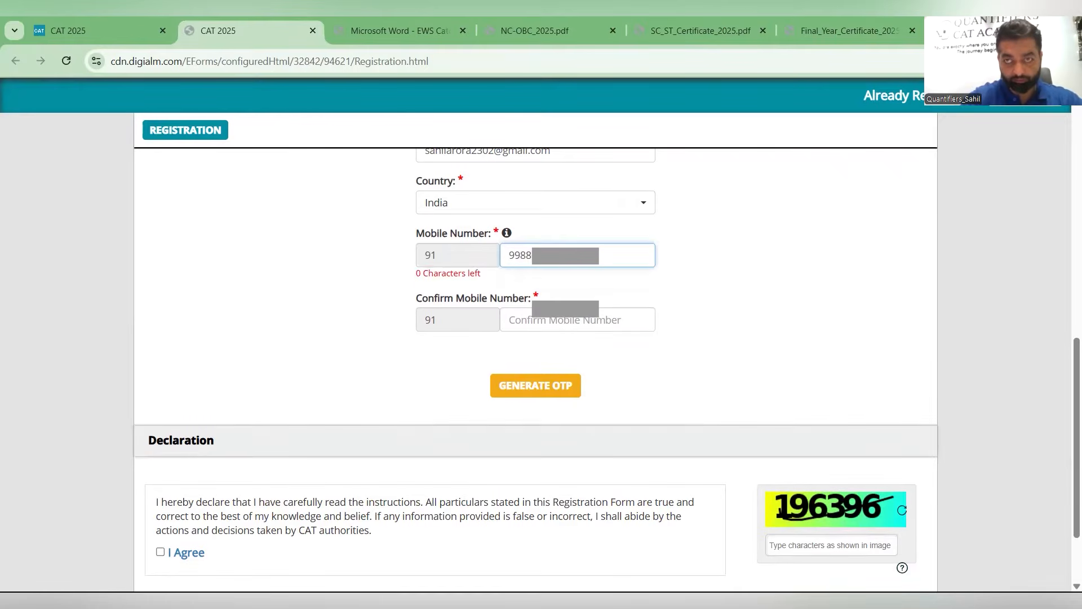
{"action": "key", "text": "Tab"}
{"action": "type", "text": "9988XXXXXX"}
- Request an OTP for the registration details
{"action": "scroll", "coordinate": [444, 351], "scroll_direction": "down", "scroll_amount": 3}
{"action": "left_click", "coordinate": [542, 281]}
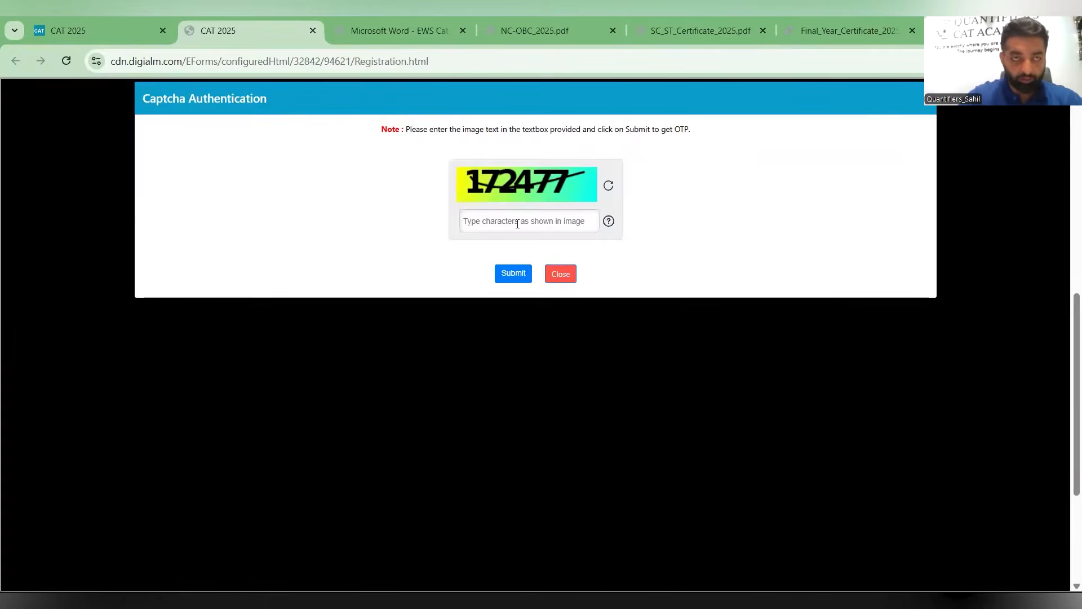
- Enter the captcha 172477 and submit it to receive the OTPs
{"action": "left_click", "coordinate": [518, 224]}
{"action": "type", "text": "17"}
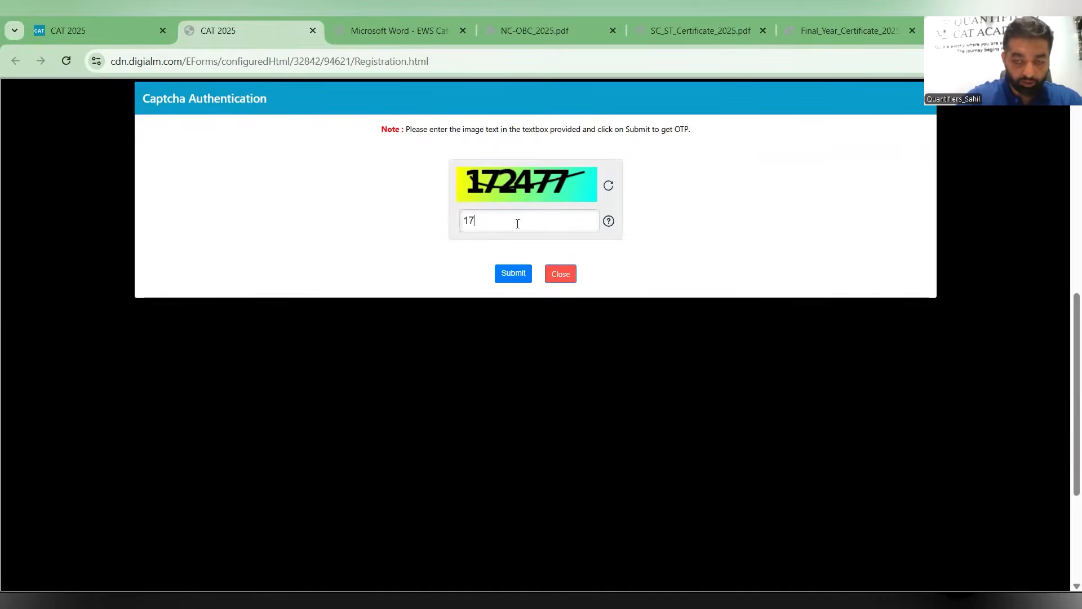
{"action": "type", "text": "2477"}
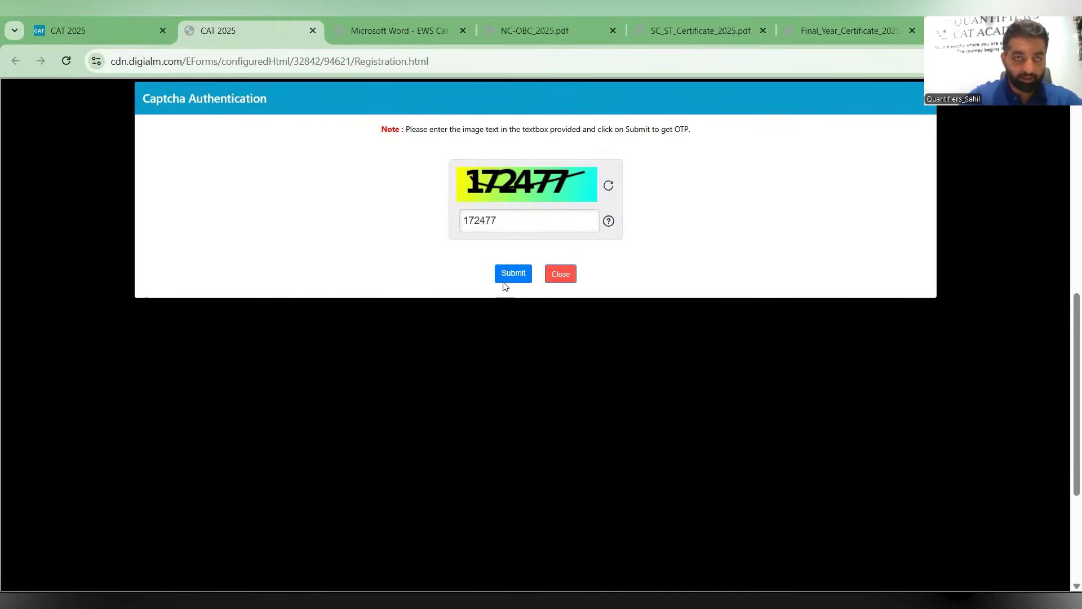
{"action": "left_click", "coordinate": [506, 280]}
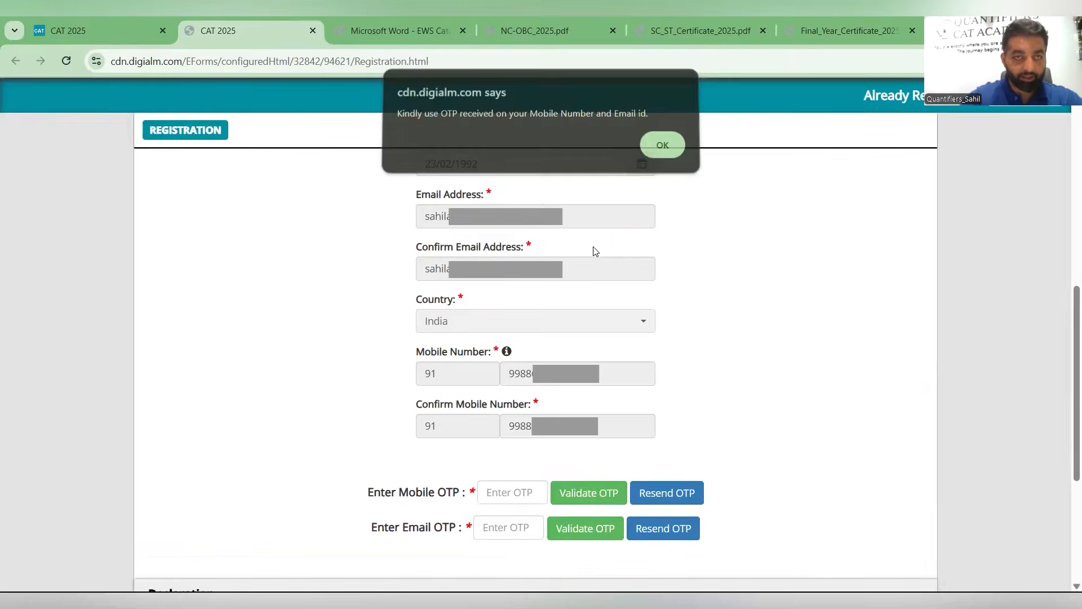
{"action": "key", "text": "Return"}
- Enter the mobile OTP and validate it
{"action": "scroll", "coordinate": [602, 250], "scroll_direction": "down", "scroll_amount": 2}
{"action": "left_click", "coordinate": [513, 346]}
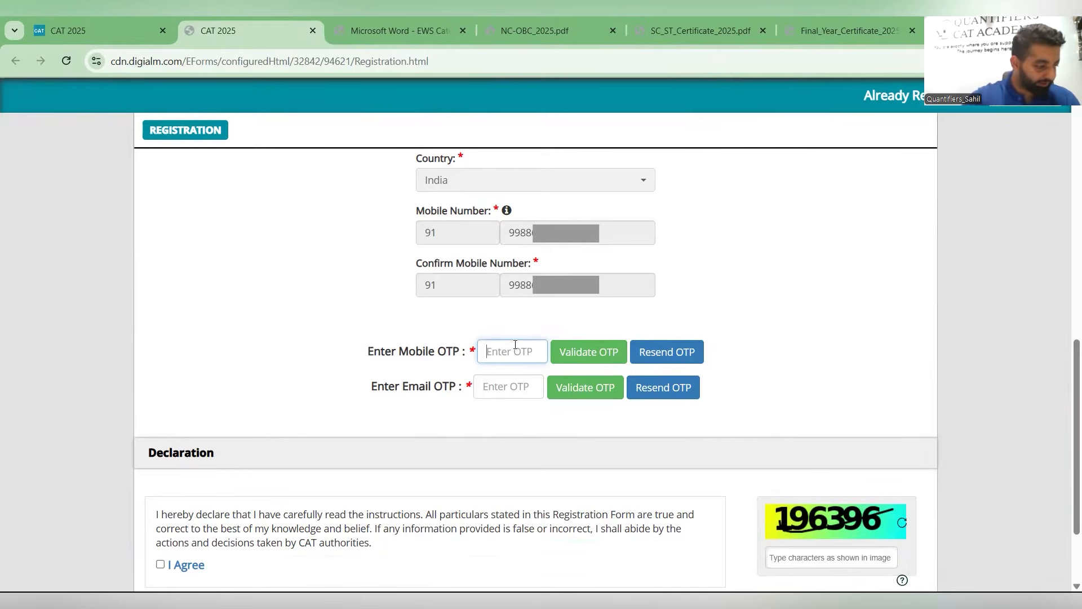
{"action": "type", "text": "•••"}
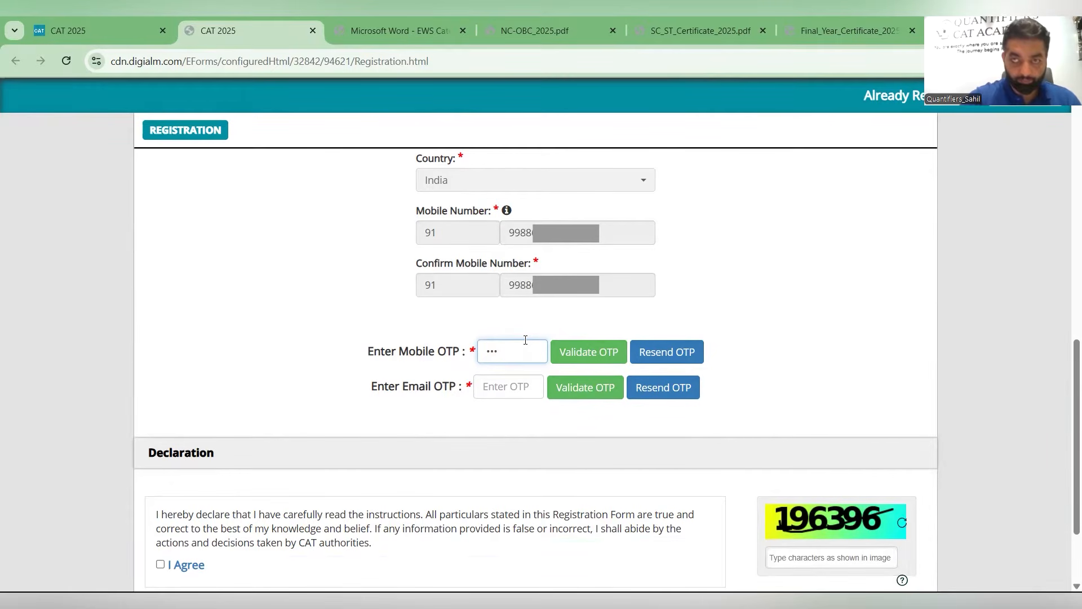
{"action": "type", "text": "•••"}
{"action": "left_click", "coordinate": [583, 358]}
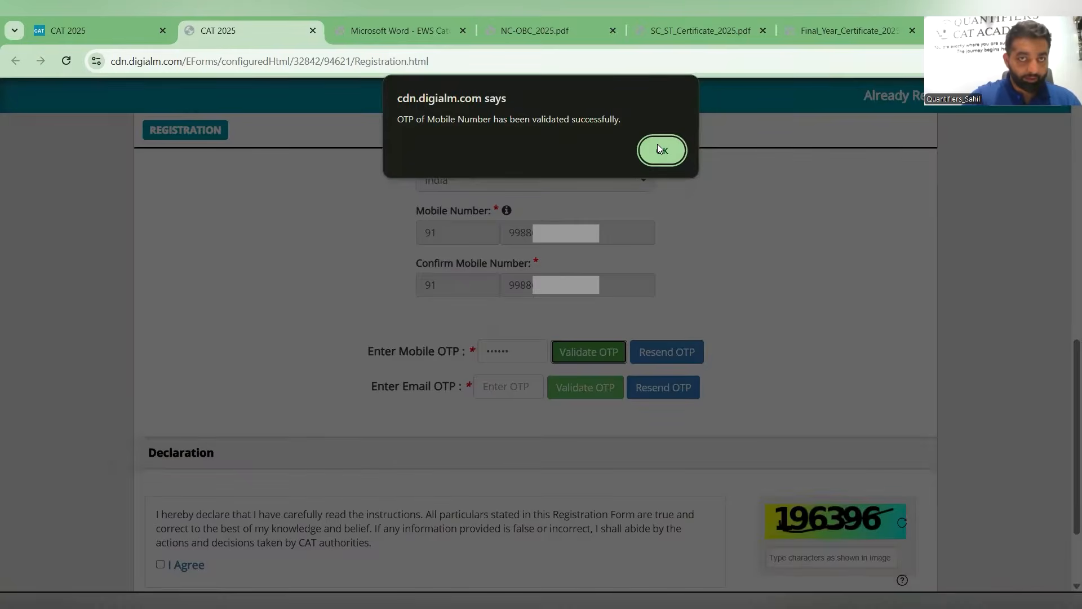
{"action": "left_click", "coordinate": [658, 148]}
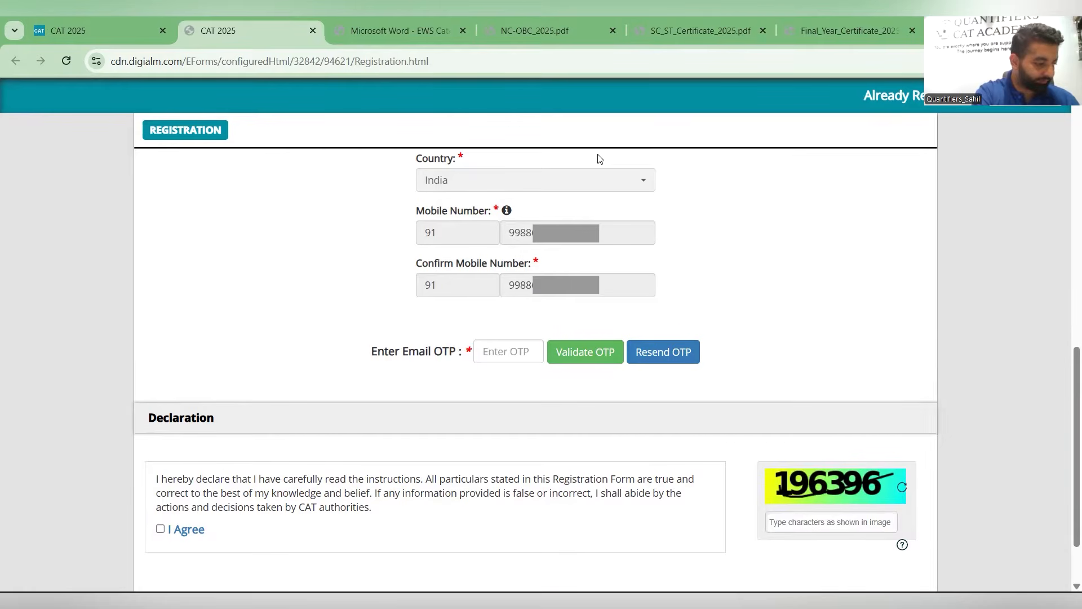
- Resend the e-mail OTP, enter the received code and validate it
{"action": "left_click", "coordinate": [663, 352]}
{"action": "left_click", "coordinate": [507, 354]}
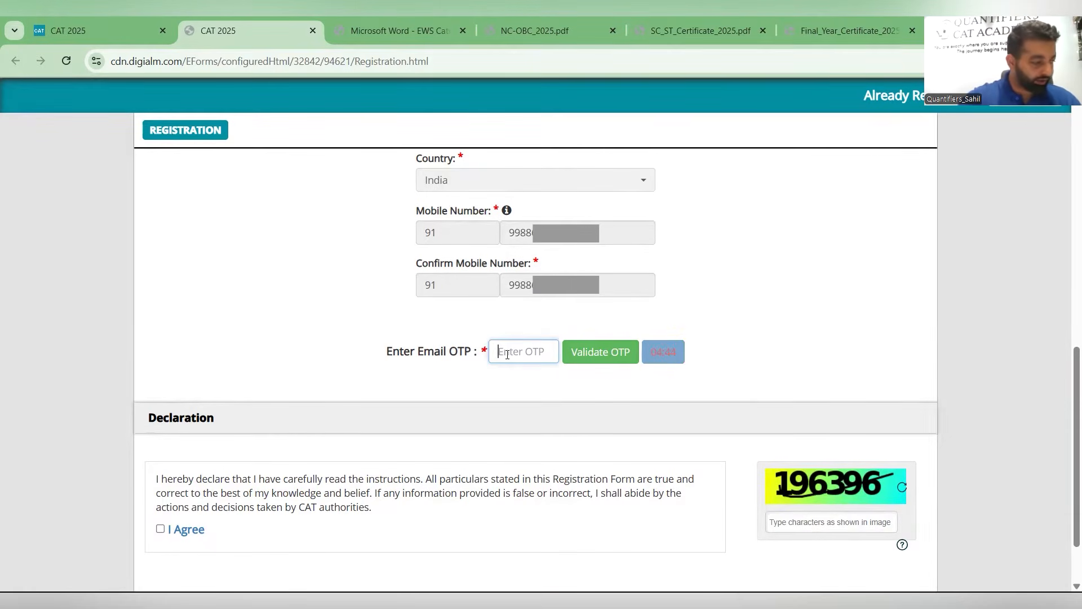
{"action": "type", "text": "•"}
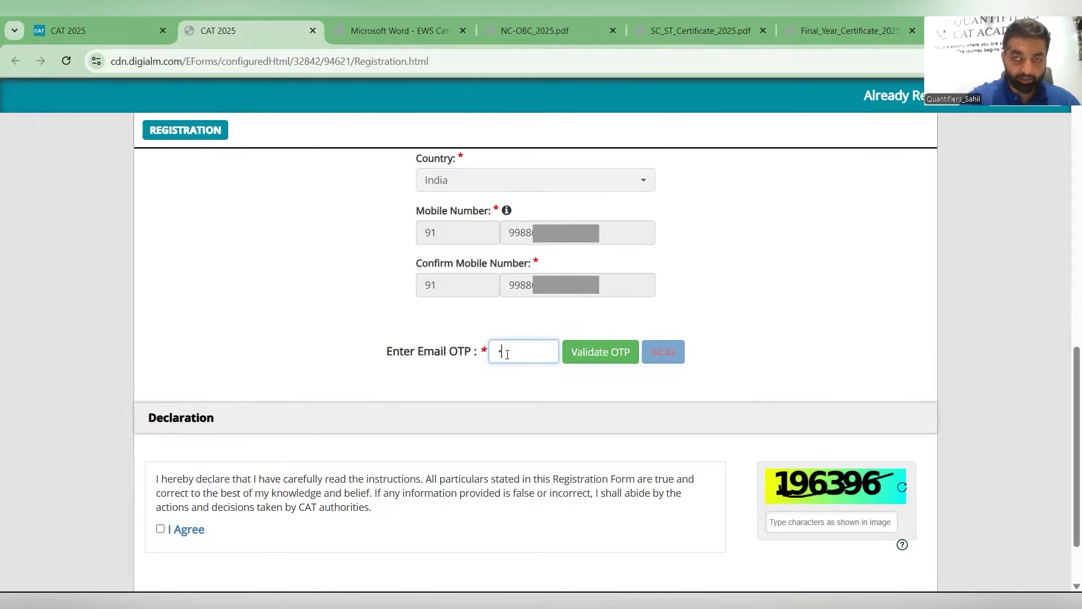
{"action": "type", "text": "•••••"}
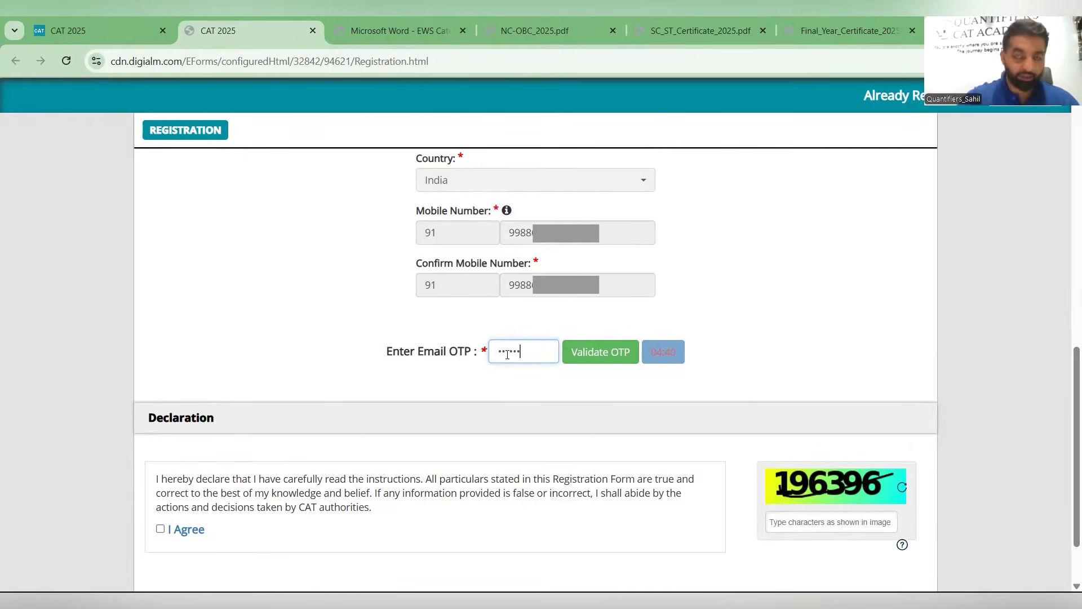
{"action": "left_click", "coordinate": [593, 355]}
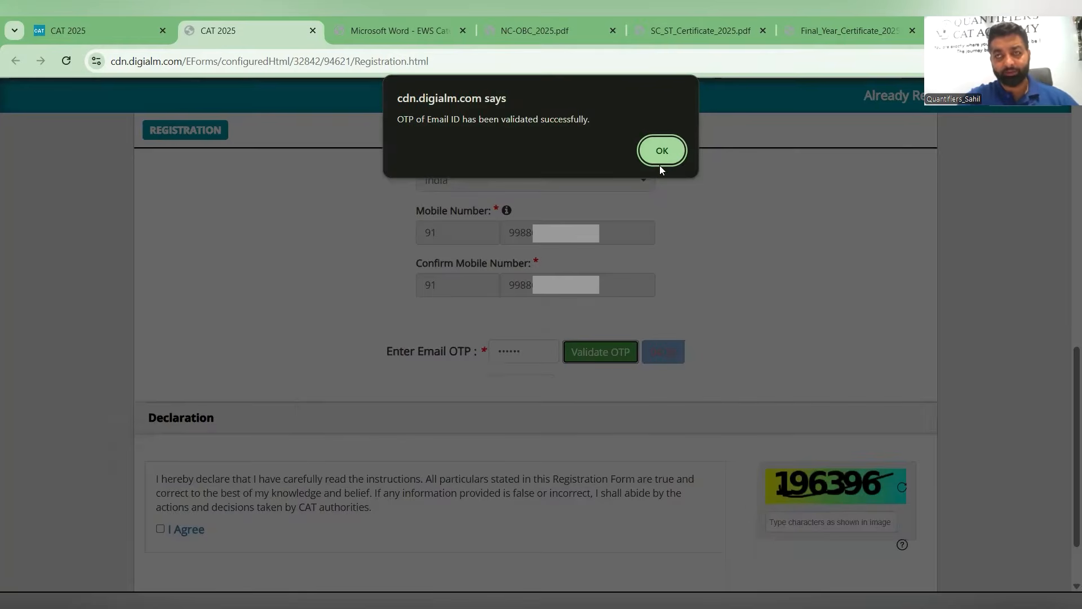
{"action": "key", "text": "Return"}
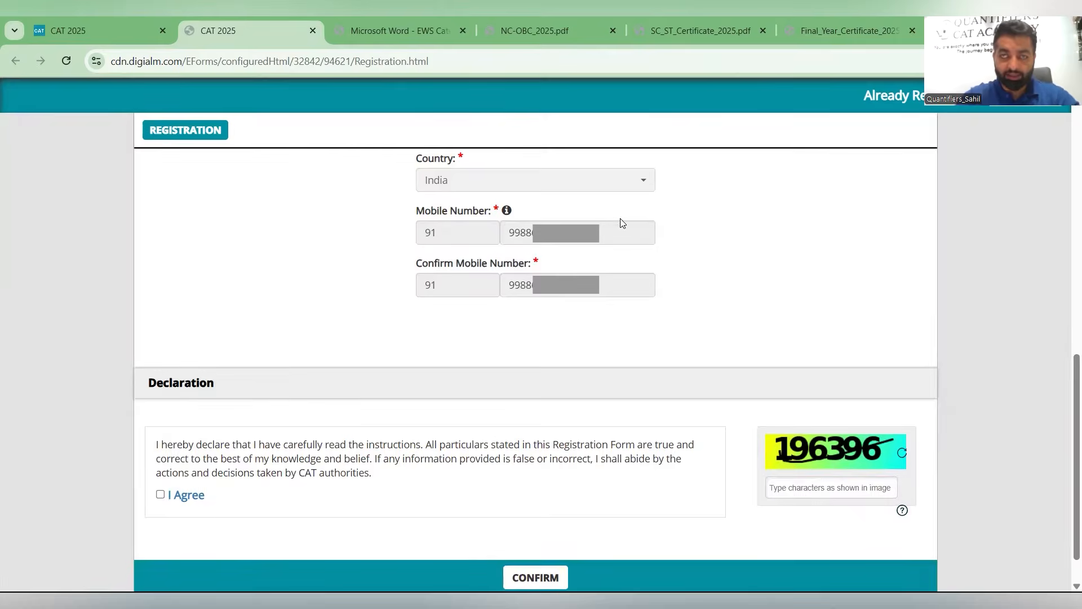
- Accept the declaration, enter the captcha 196396 and confirm the registration form
{"action": "scroll", "coordinate": [324, 372], "scroll_direction": "down", "scroll_amount": 1}
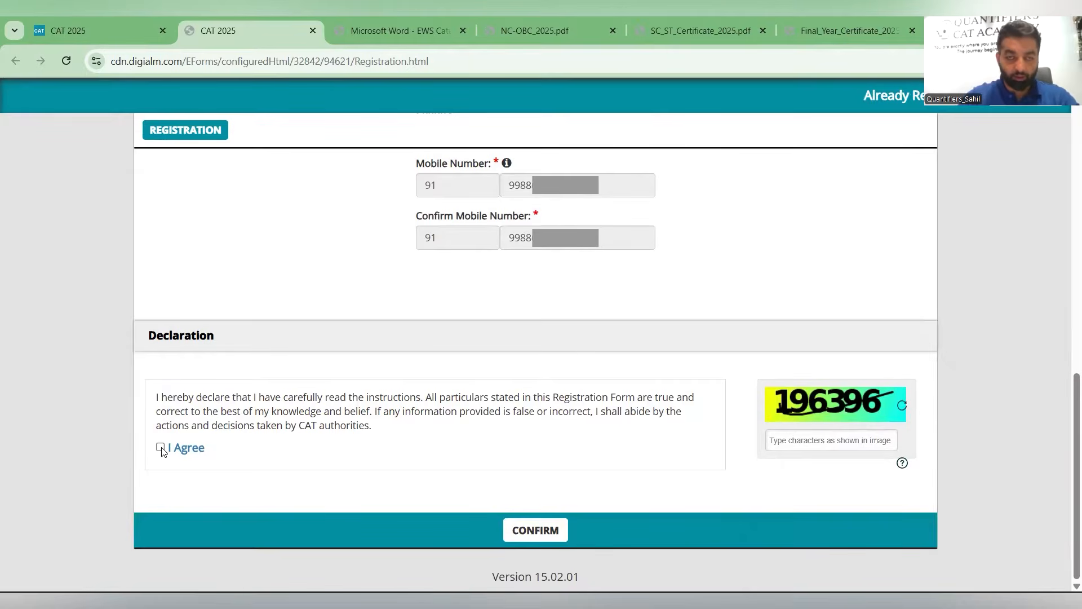
{"action": "left_click", "coordinate": [170, 448]}
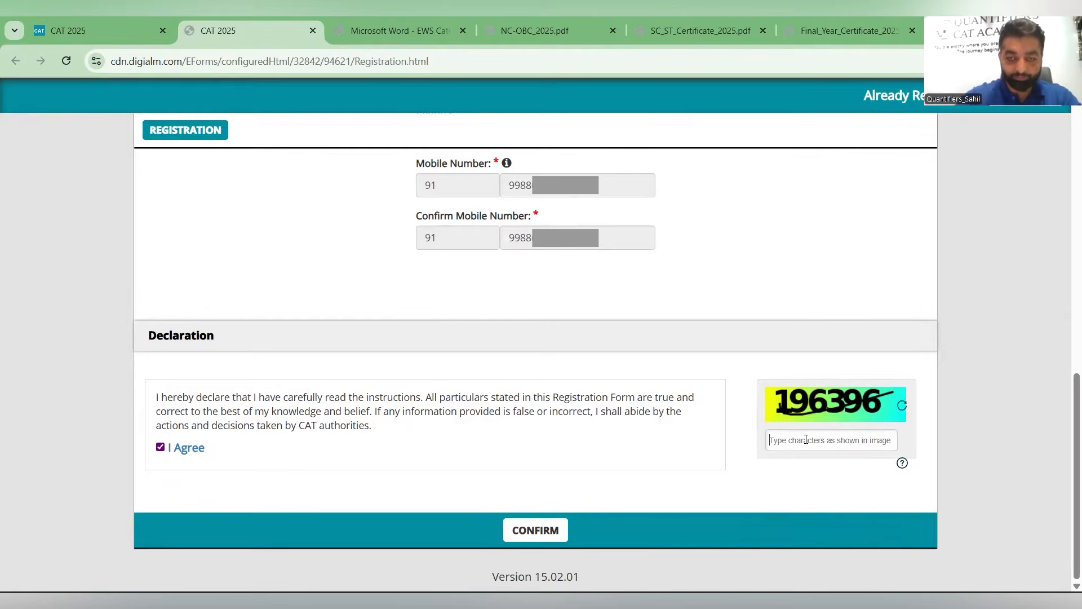
{"action": "type", "text": "196396"}
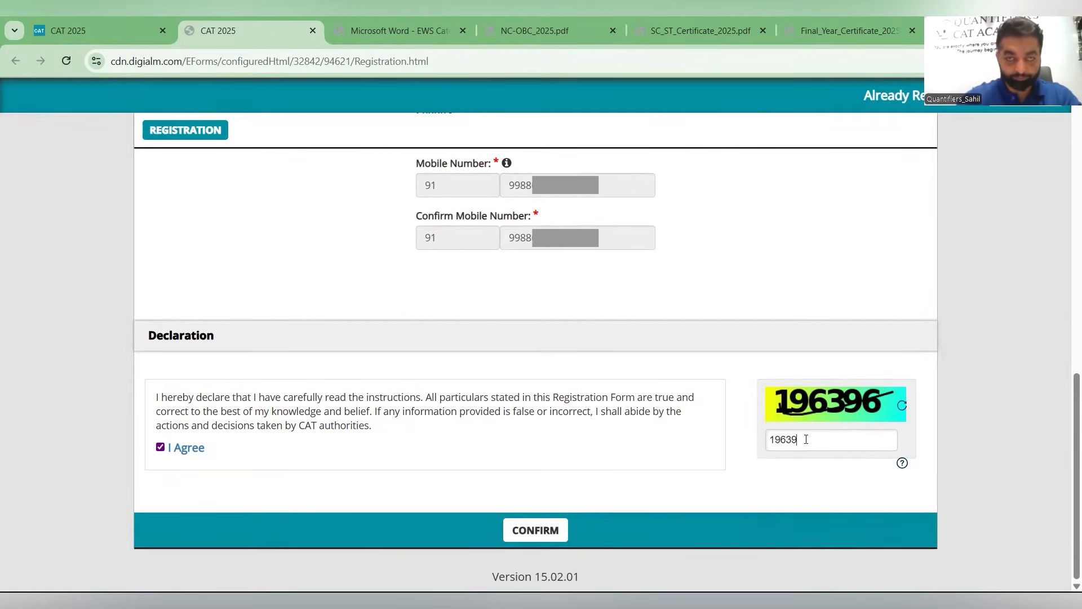
{"action": "left_click", "coordinate": [540, 537]}
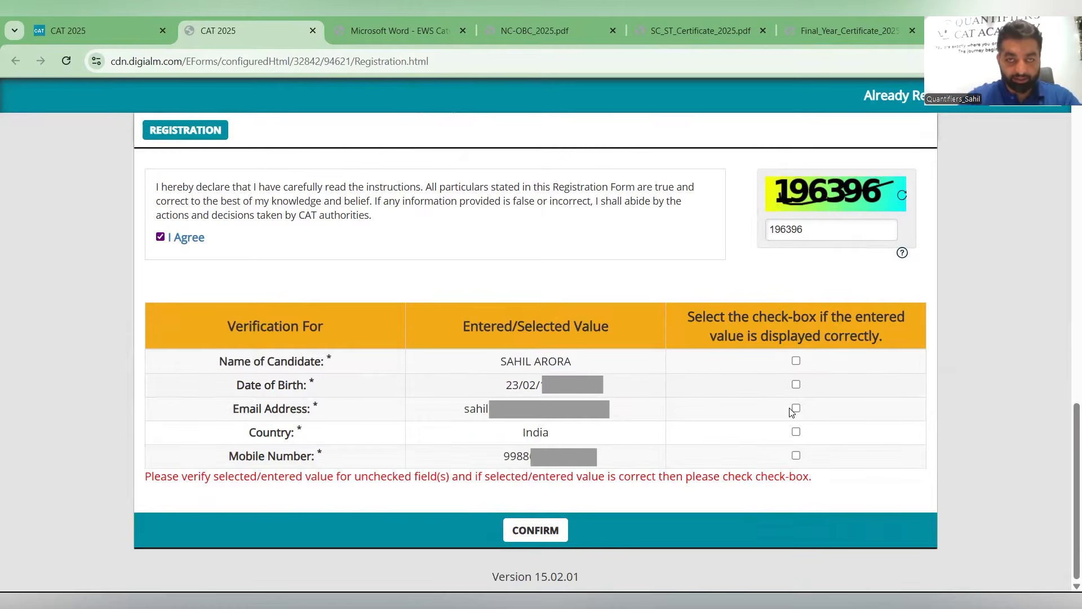
- Tick all five verification check-boxes to confirm the entered values and submit the registration
{"action": "left_click", "coordinate": [734, 356]}
{"action": "left_click", "coordinate": [796, 384]}
{"action": "left_click", "coordinate": [796, 407]}
{"action": "left_click", "coordinate": [796, 432]}
{"action": "left_click", "coordinate": [797, 455]}
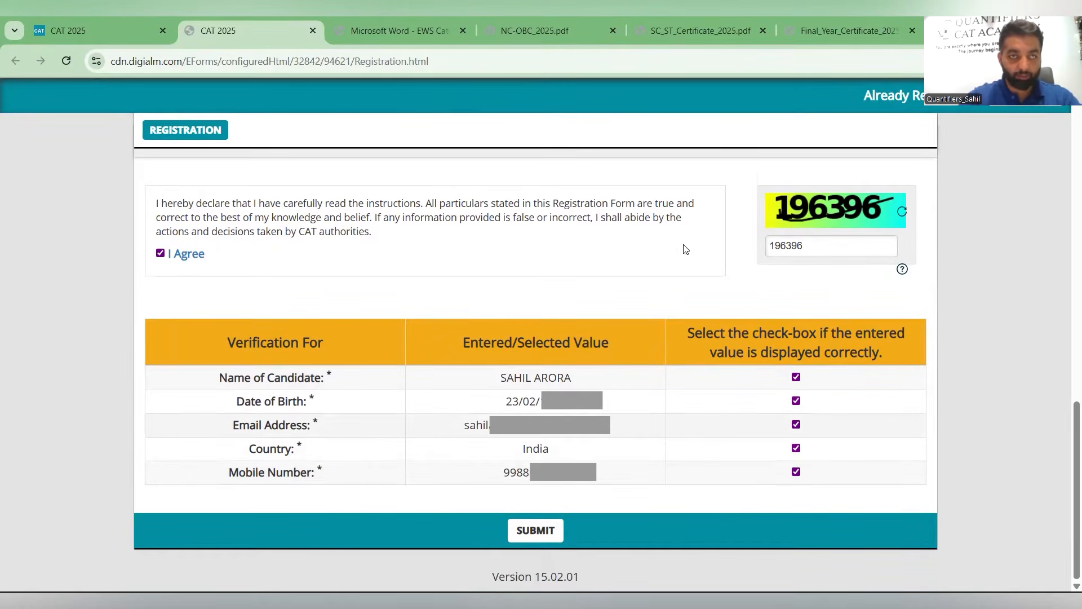
{"action": "left_click", "coordinate": [671, 217]}
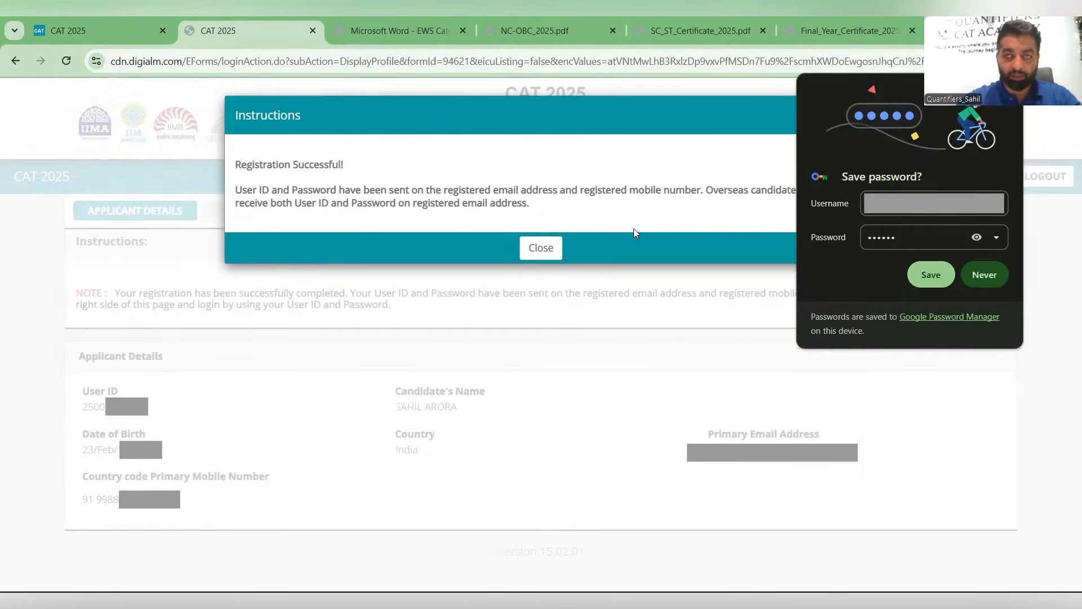
- Close the registration confirmation and open the Personal Details section of the CAT 2025 application
{"action": "key", "text": "Return"}
{"action": "left_click", "coordinate": [520, 259]}
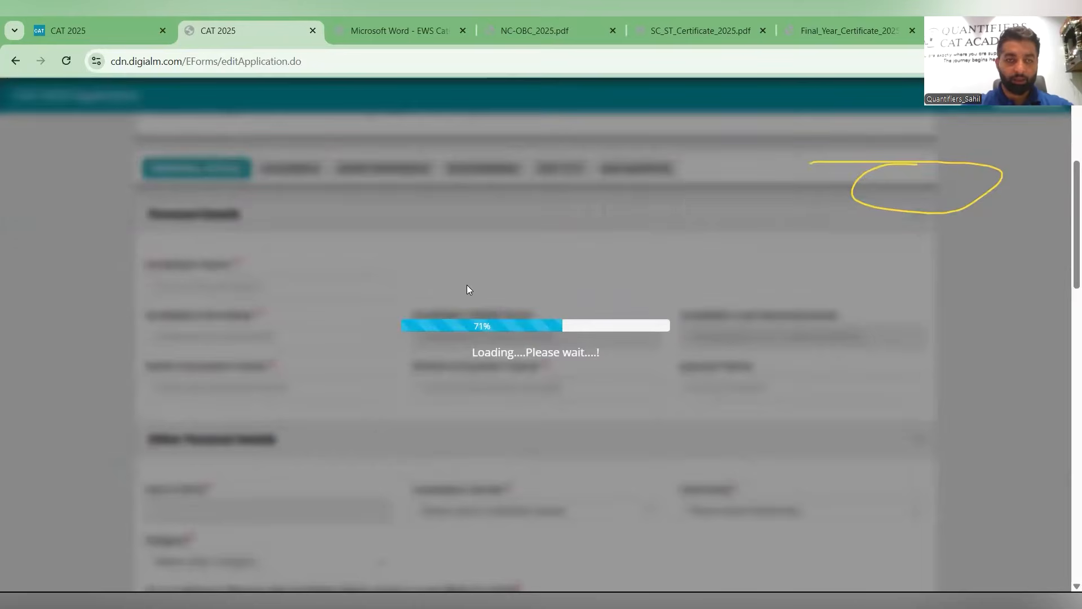
{"action": "scroll", "coordinate": [52, 260], "scroll_direction": "down", "scroll_amount": 1}
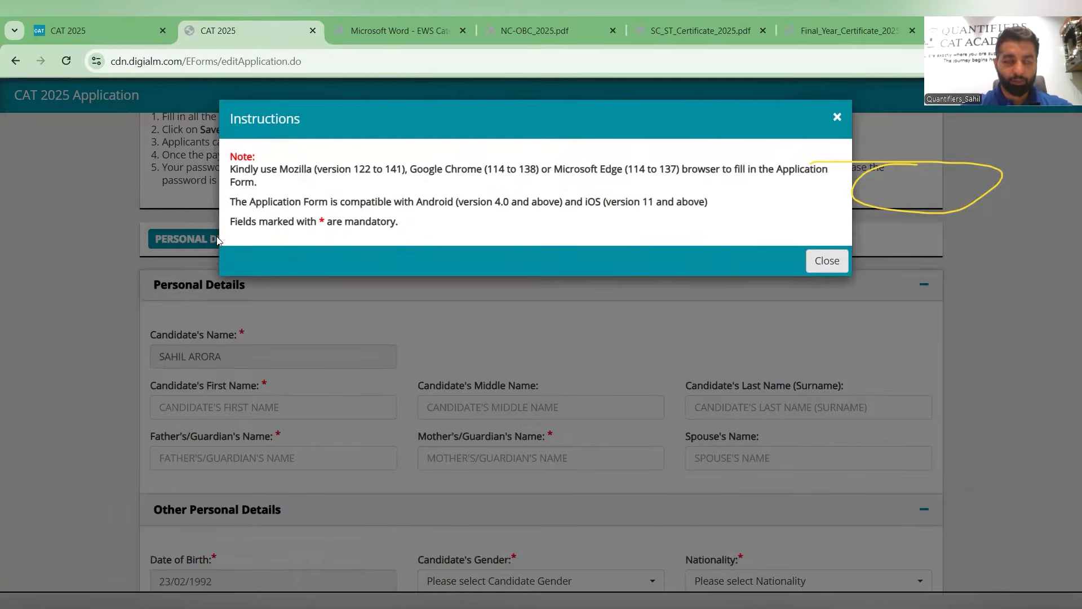
{"action": "left_click", "coordinate": [216, 236]}
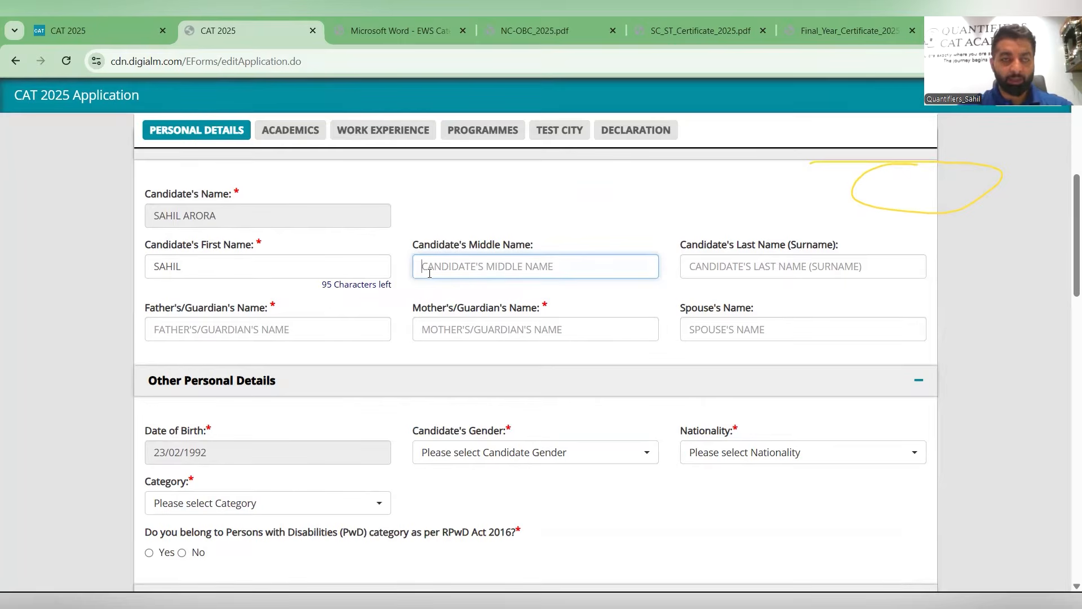
- Enter the candidate's last name (surname)
{"action": "left_click", "coordinate": [750, 257]}
{"action": "type", "text": "AR"}
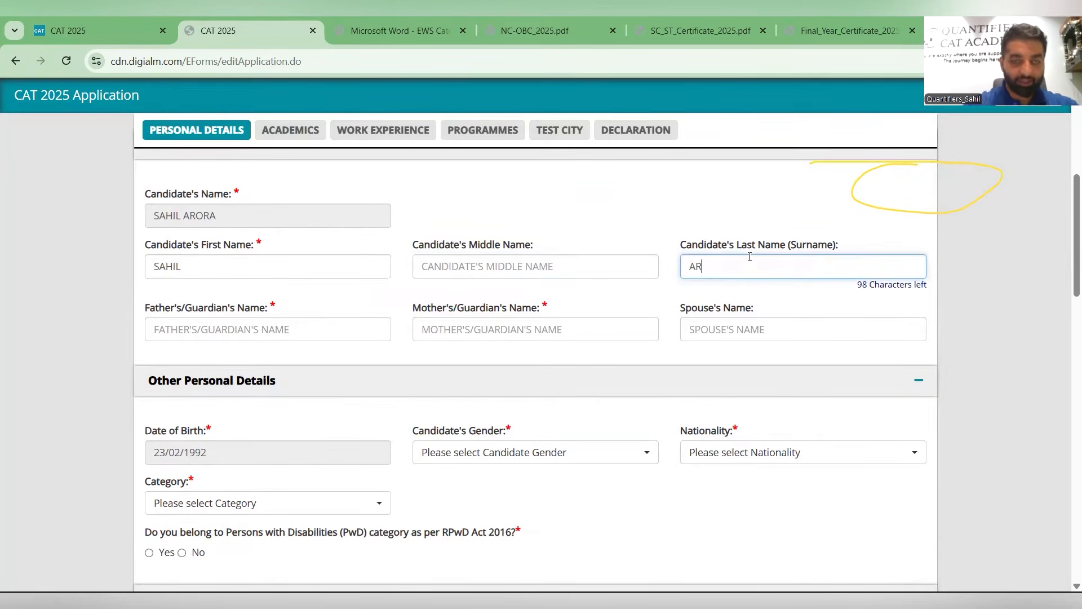
{"action": "type", "text": "ORA"}
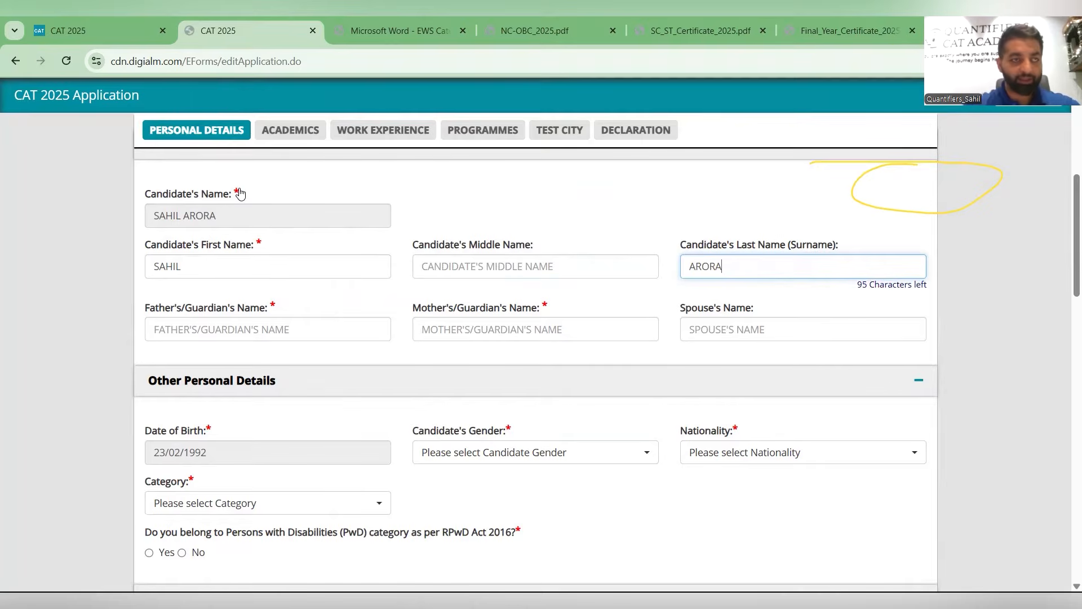
- Fill in the father's/guardian's name and the mother's/guardian's name
{"action": "left_click", "coordinate": [254, 337]}
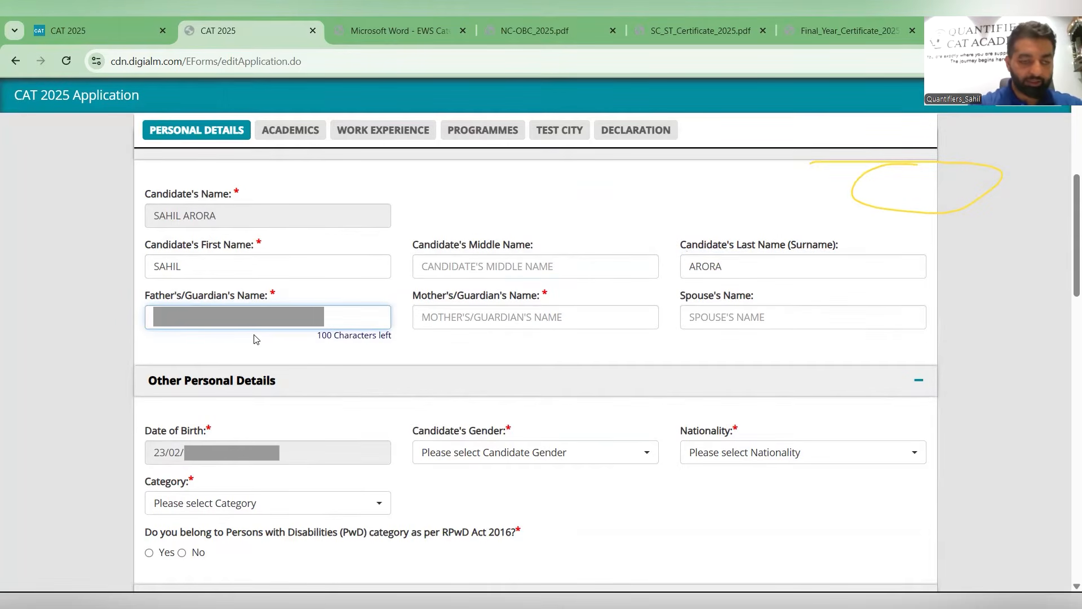
{"action": "type", "text": "*"}
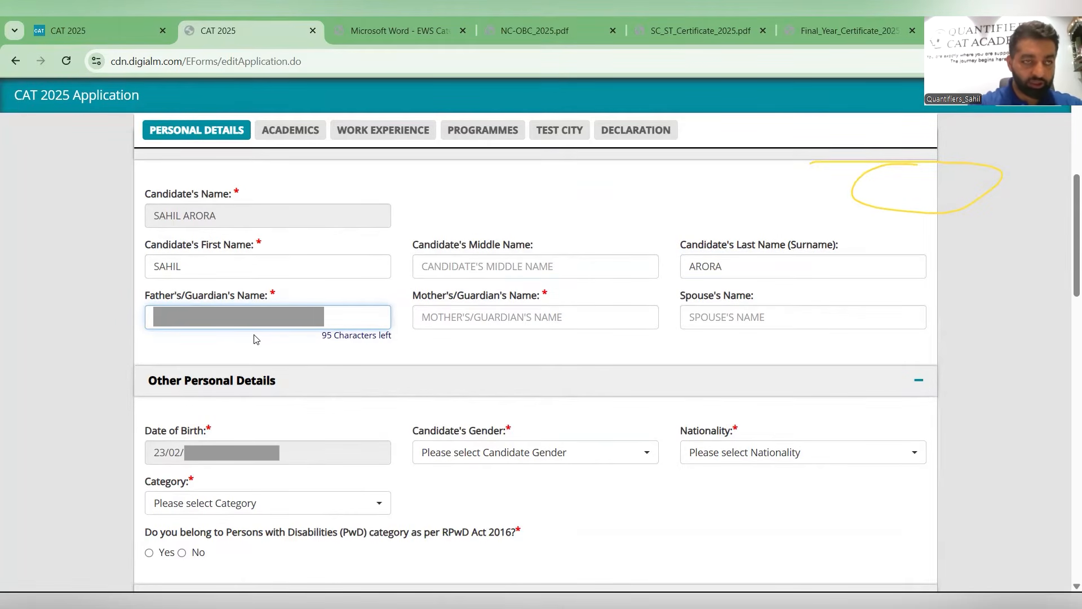
{"action": "type", "text": "*****"}
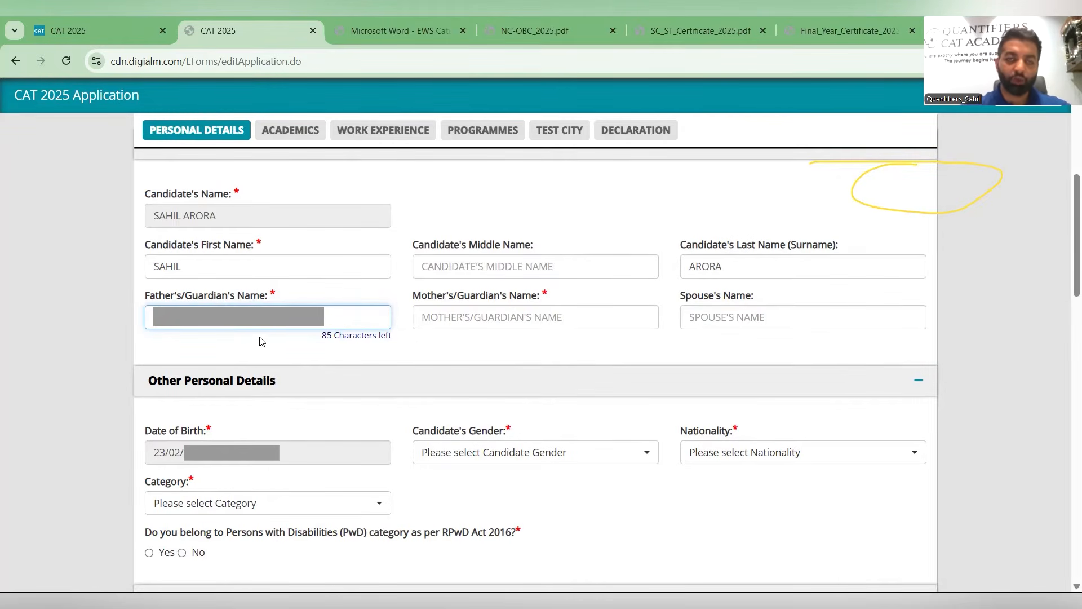
{"action": "left_click", "coordinate": [455, 319]}
{"action": "type", "text": "*****"}
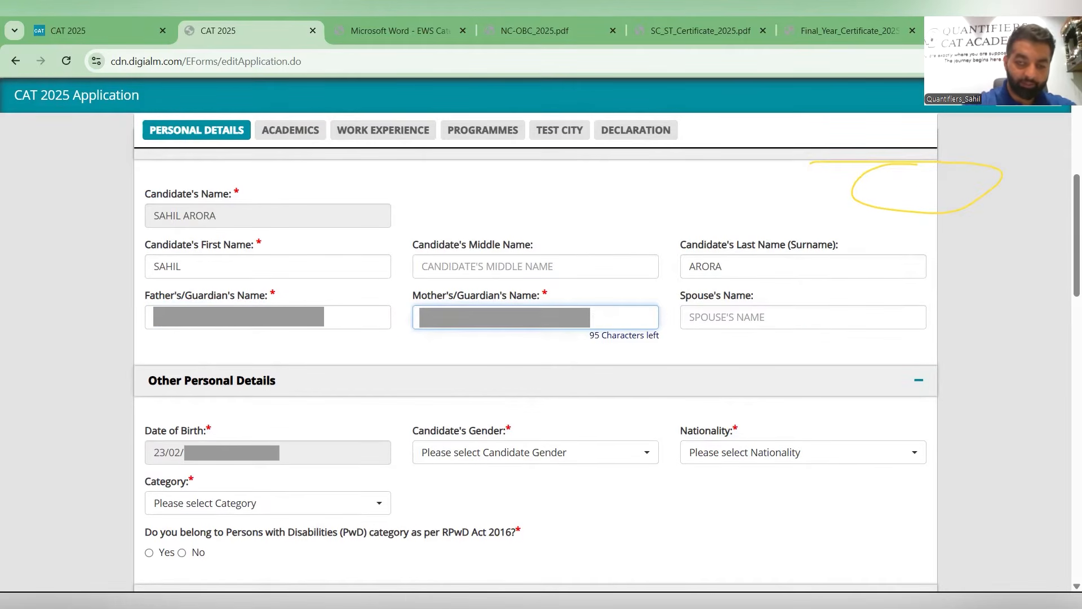
{"action": "type", "text": "**"}
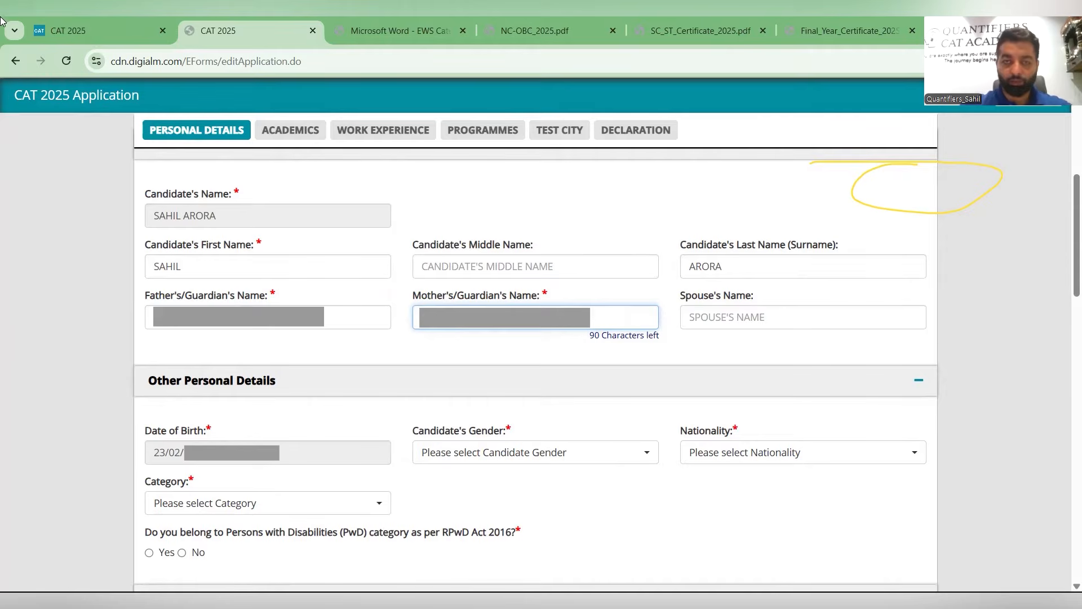
- Select Male as the candidate's gender and Indian as the nationality
{"action": "scroll", "coordinate": [548, 268], "scroll_direction": "down", "scroll_amount": 2}
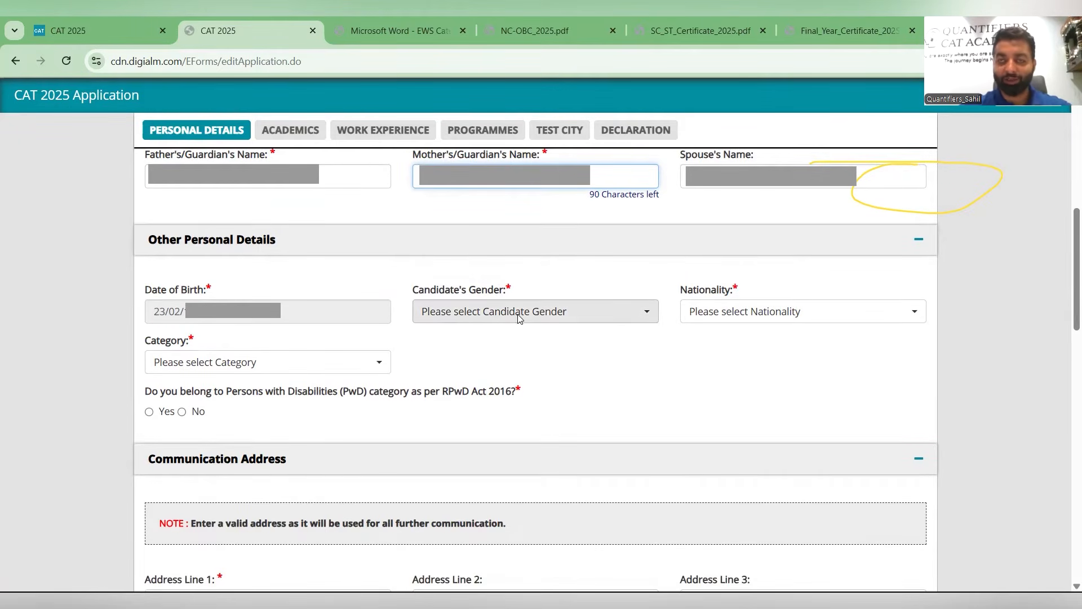
{"action": "left_click", "coordinate": [471, 313]}
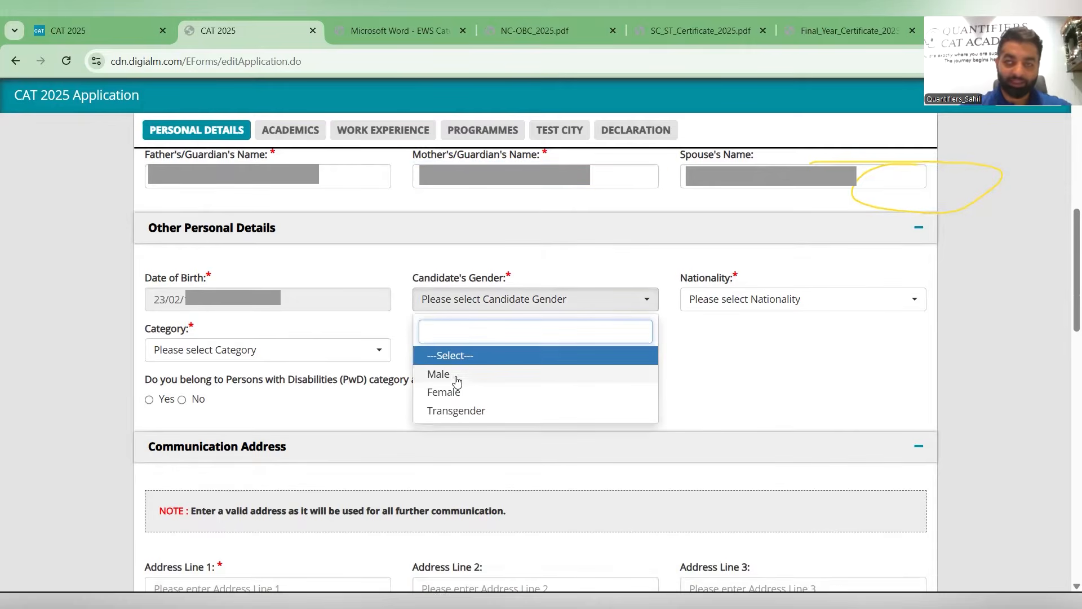
{"action": "left_click", "coordinate": [753, 311]}
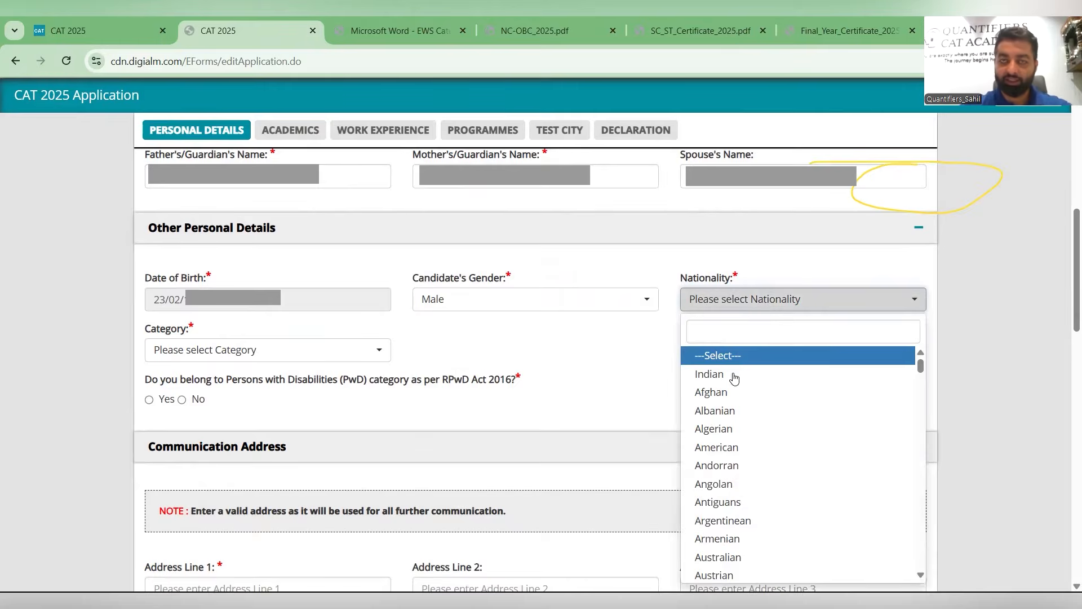
{"action": "left_click", "coordinate": [242, 357]}
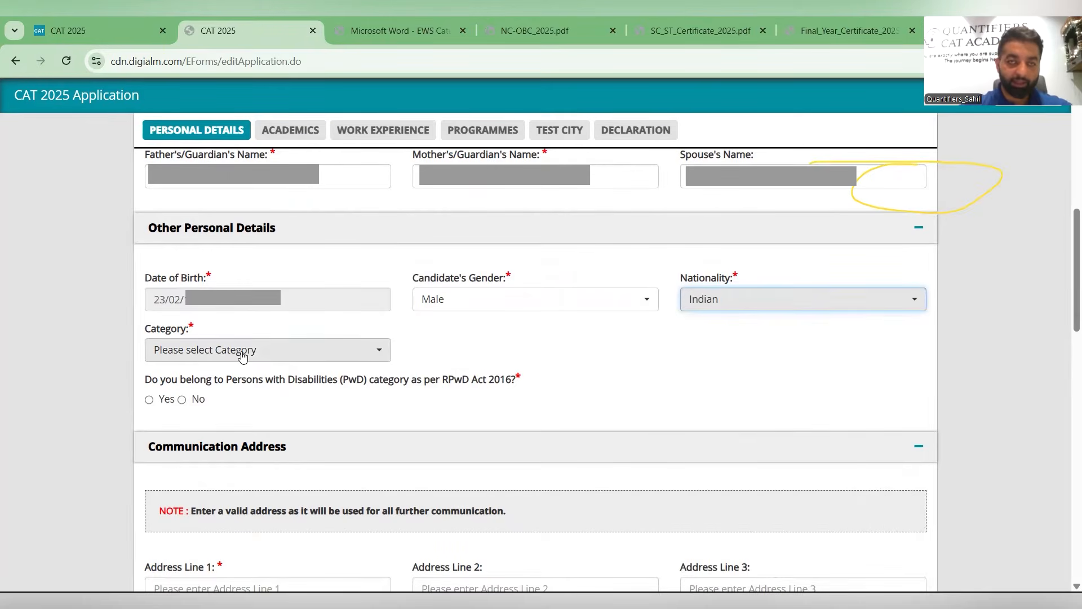
- Set the category to General and answer No to the PwD question
{"action": "left_click", "coordinate": [229, 425]}
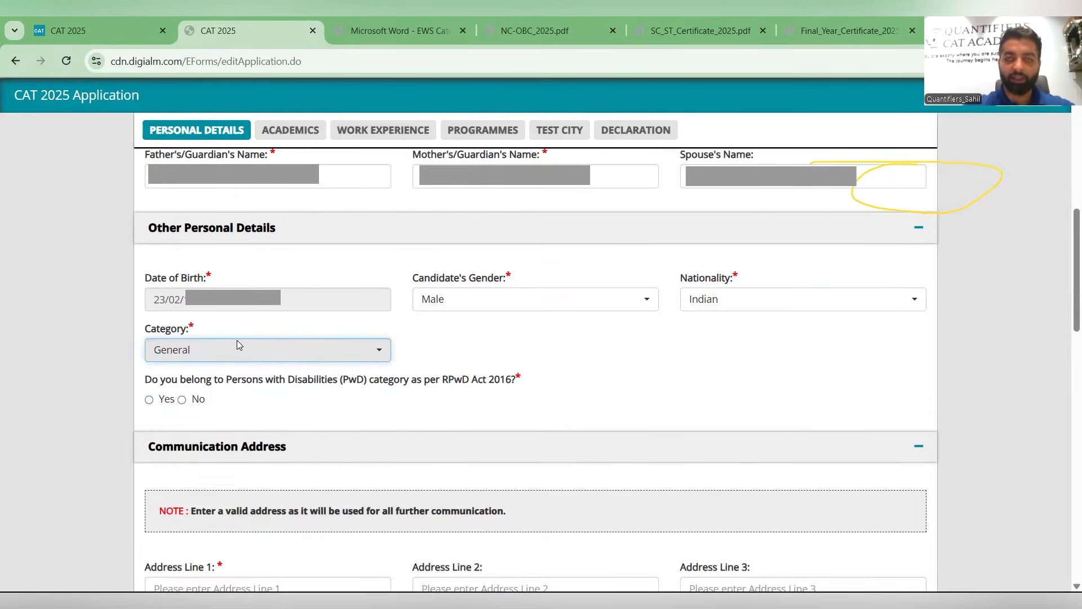
{"action": "scroll", "coordinate": [193, 330], "scroll_direction": "down", "scroll_amount": 1}
{"action": "left_click", "coordinate": [182, 330]}
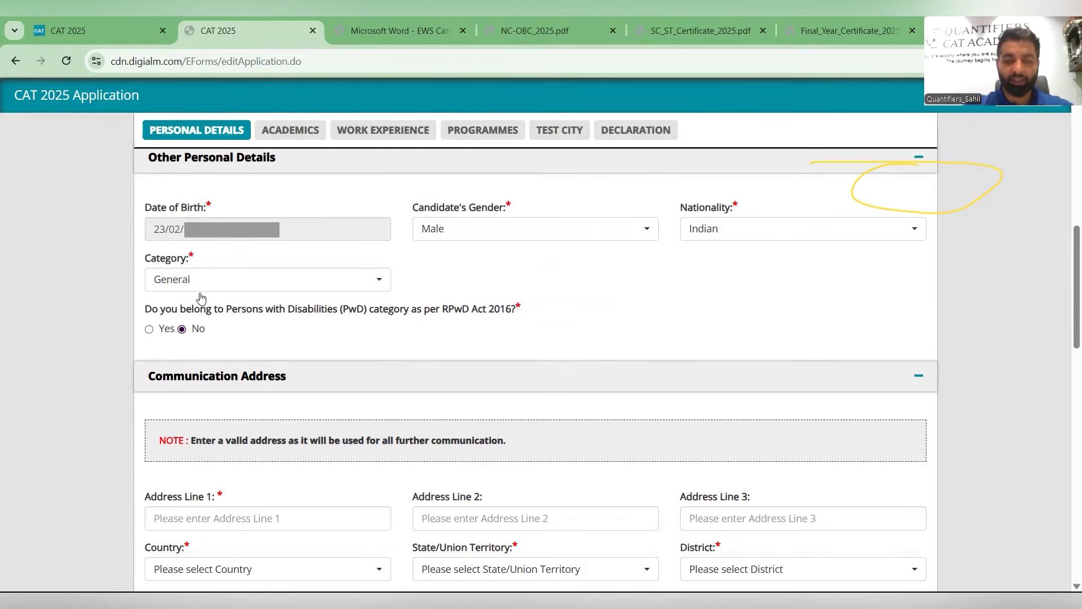
{"action": "scroll", "coordinate": [220, 293], "scroll_direction": "down", "scroll_amount": 1}
{"action": "scroll", "coordinate": [224, 297], "scroll_direction": "down", "scroll_amount": 3}
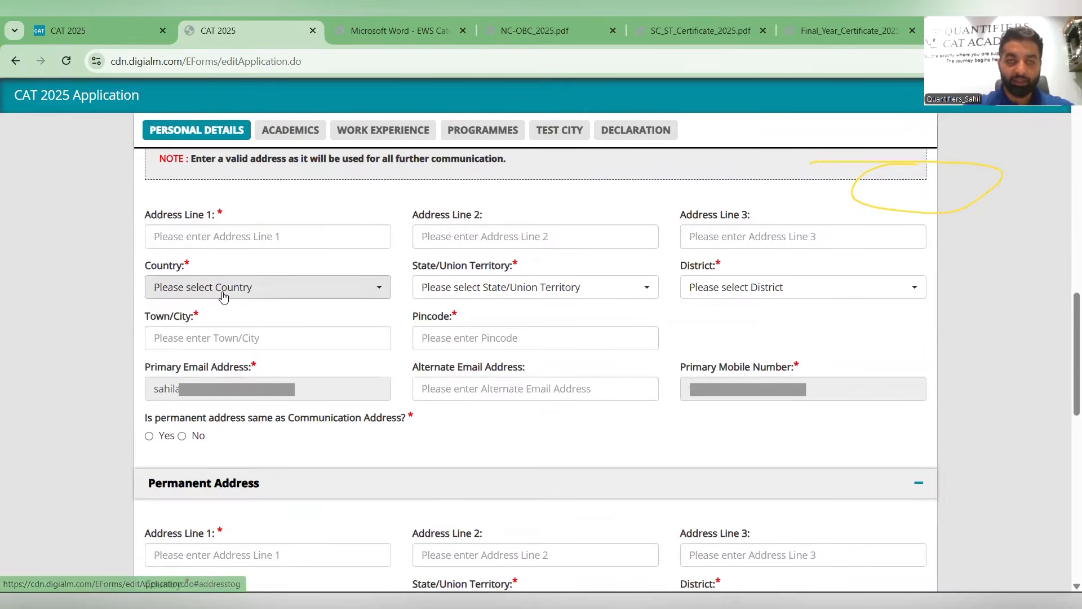
{"action": "left_click", "coordinate": [236, 240]}
{"action": "type", "text": "HI"}
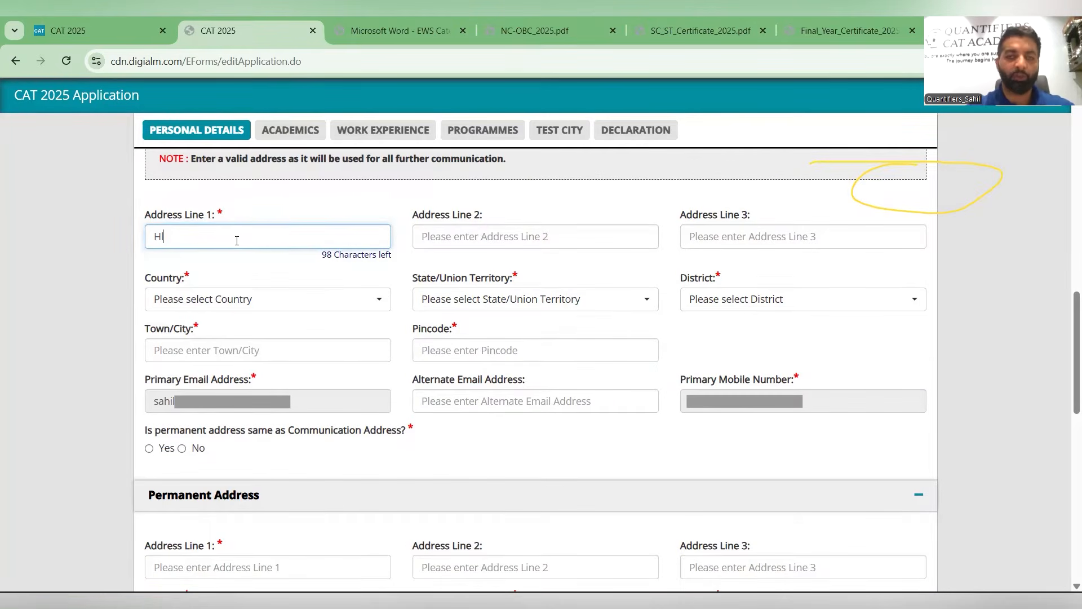
{"action": "key", "text": "BackSpace"}
{"action": "key", "text": "BackSpace"}
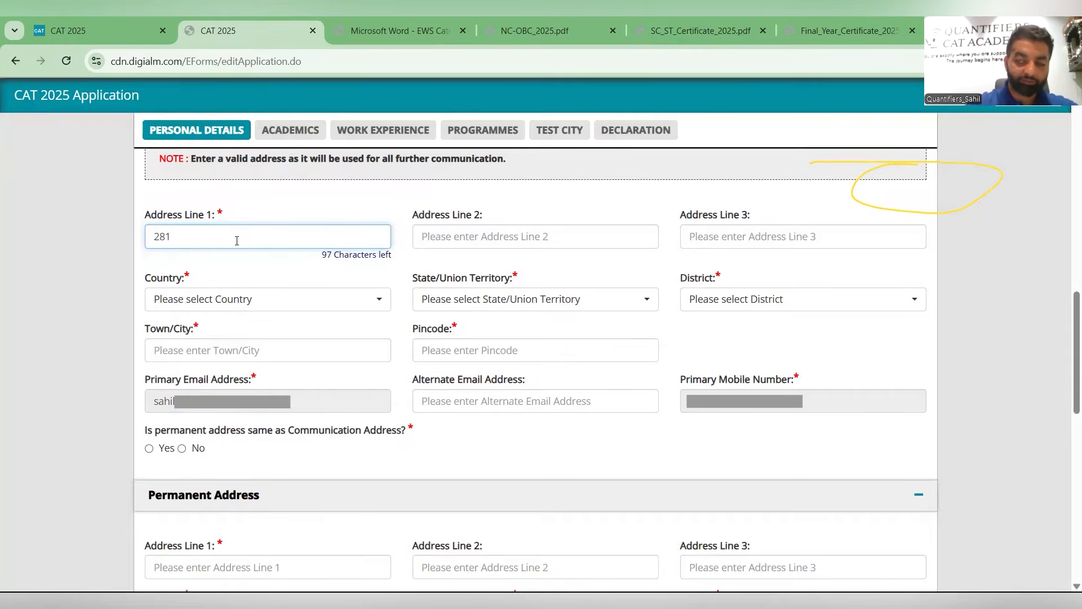
{"action": "left_click_drag", "start_coordinate": [245, 237], "coordinate": [171, 236]}
{"action": "key", "text": "BackSpace"}
{"action": "left_click", "coordinate": [507, 247]}
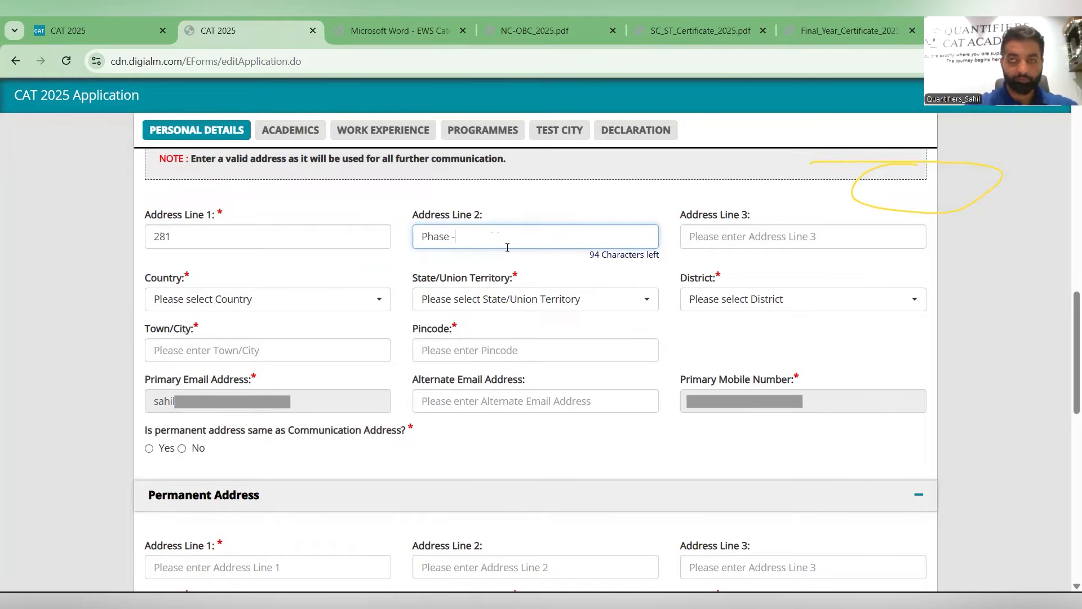
{"action": "left_click", "coordinate": [681, 248]}
{"action": "type", "text": "Mohali"}
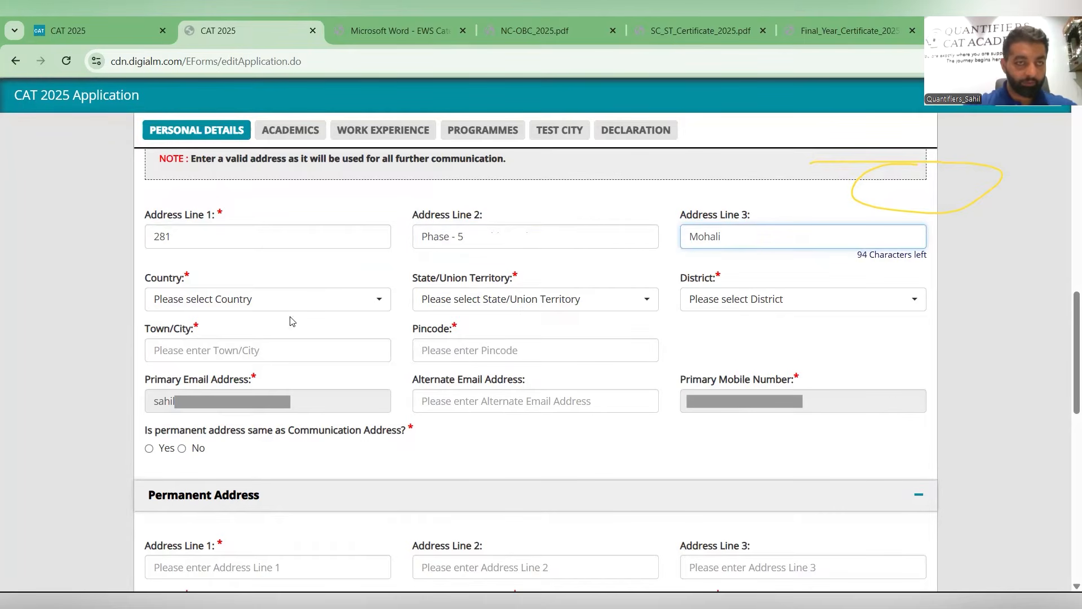
- Select India as the country, Punjab as the state and Mohali as the district
{"action": "left_click", "coordinate": [302, 299]}
{"action": "left_click", "coordinate": [293, 362]}
{"action": "left_click", "coordinate": [477, 293]}
{"action": "type", "text": "pun"}
{"action": "key", "text": "Return"}
{"action": "left_click", "coordinate": [756, 293]}
{"action": "type", "text": "moh"}
{"action": "key", "text": "Return"}
- Enter Mohali as the town/city and 160055 as the pincode
{"action": "left_click", "coordinate": [209, 334]}
{"action": "type", "text": "Mohali"}
{"action": "left_click", "coordinate": [432, 333]}
{"action": "type", "text": "160055"}
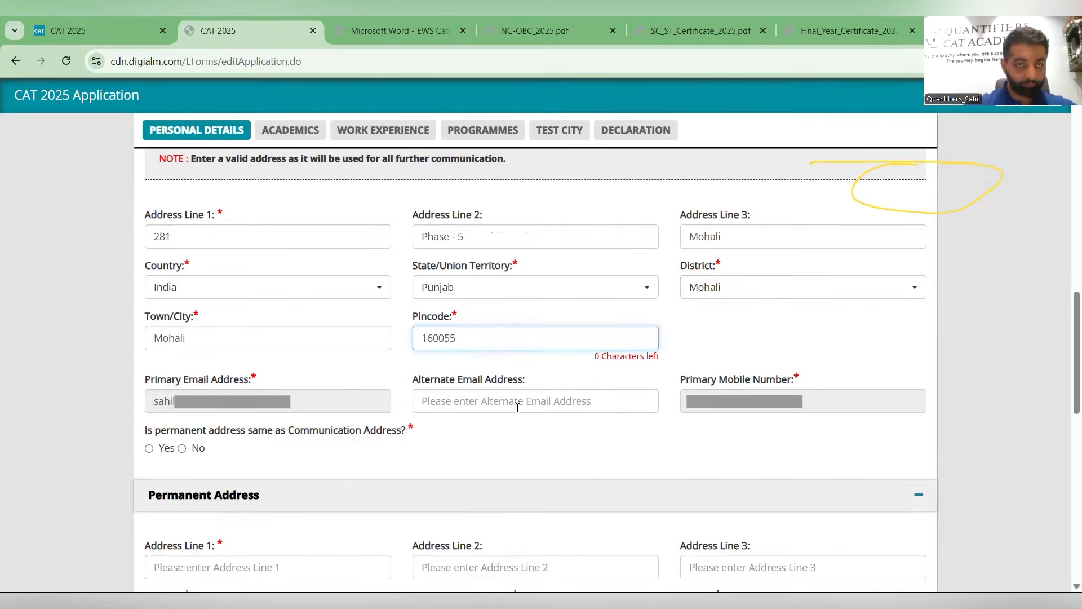
- Fill in the alternate e-mail address
{"action": "left_click", "coordinate": [484, 395]}
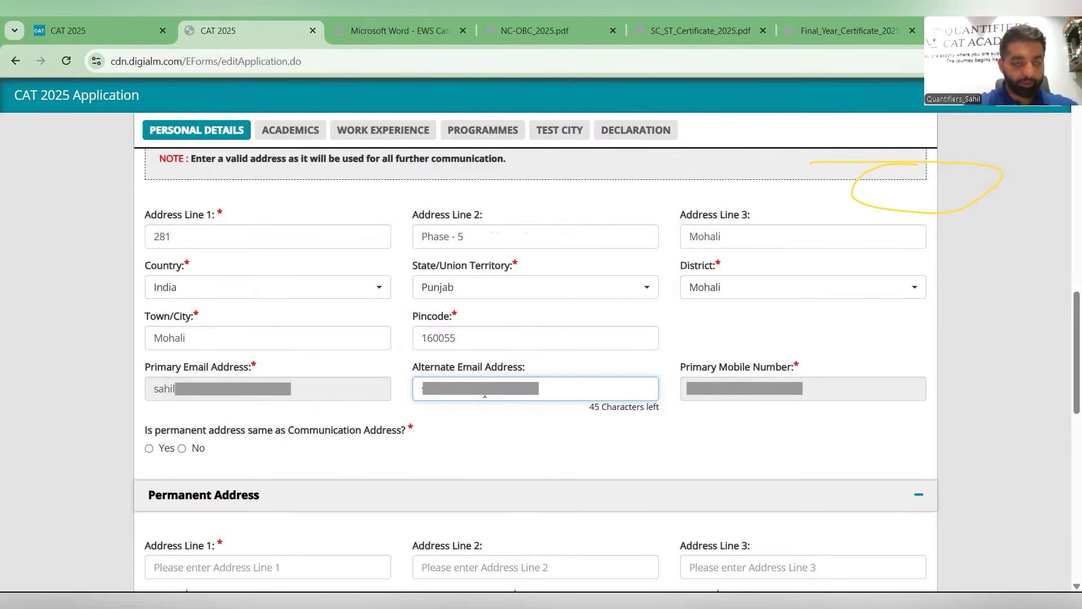
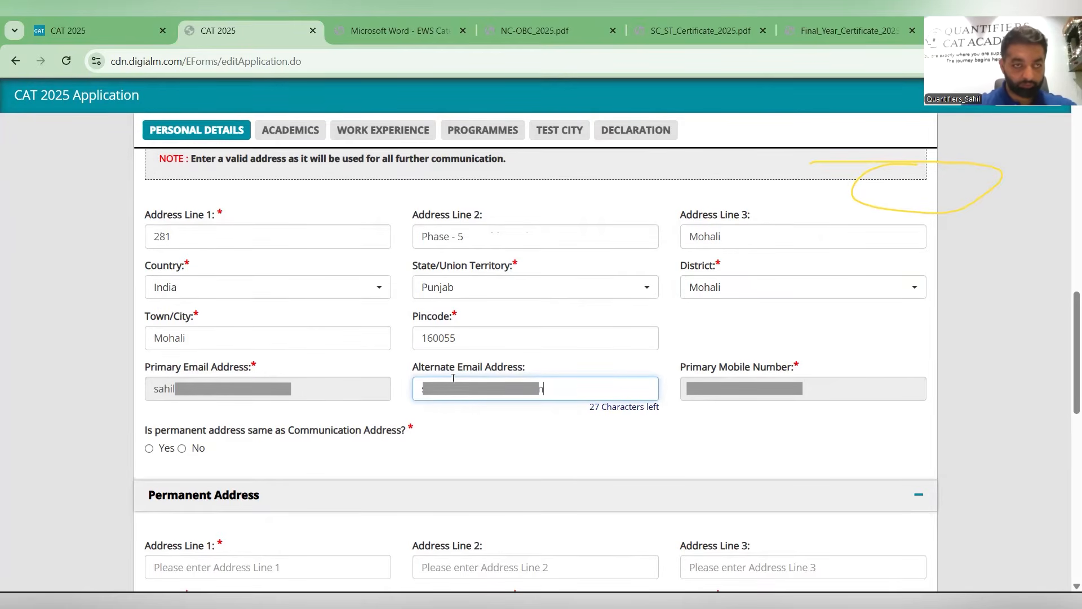
- Answer Yes to the permanent address being the same as the communication address
{"action": "scroll", "coordinate": [349, 341], "scroll_direction": "down", "scroll_amount": 3}
{"action": "left_click", "coordinate": [150, 239]}
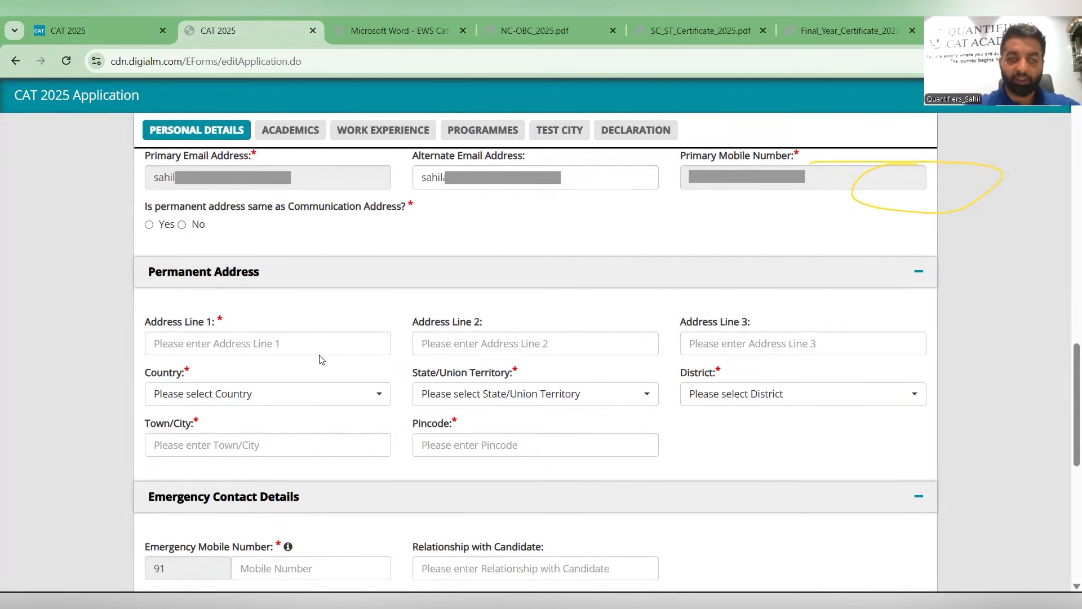
{"action": "left_click", "coordinate": [168, 224]}
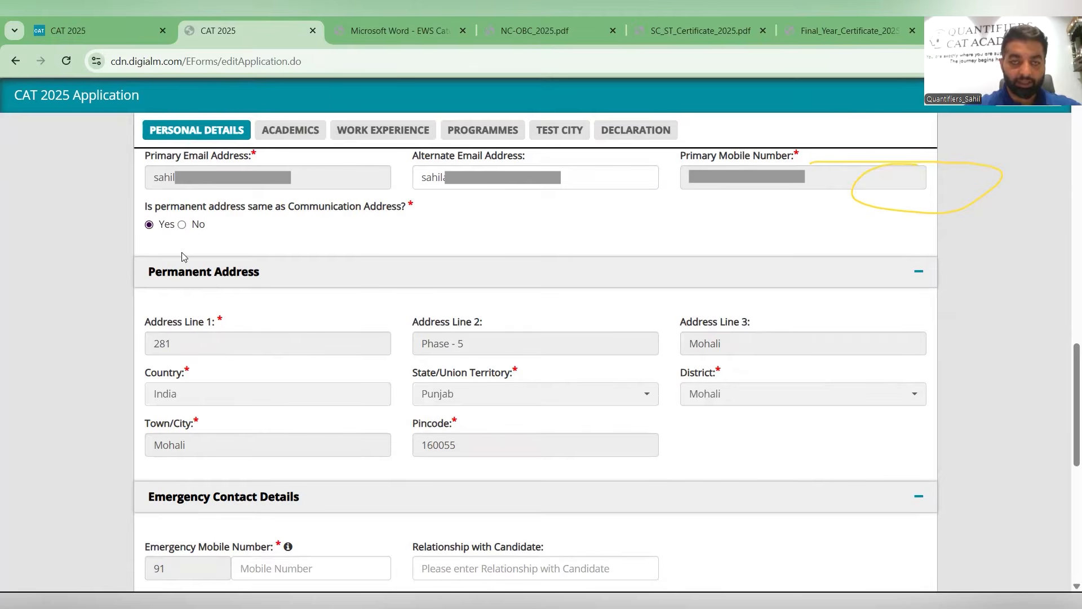
- Enter the emergency contact mobile number
{"action": "scroll", "coordinate": [261, 350], "scroll_direction": "down", "scroll_amount": 3}
{"action": "left_click", "coordinate": [261, 350]}
{"action": "type", "text": "7"}
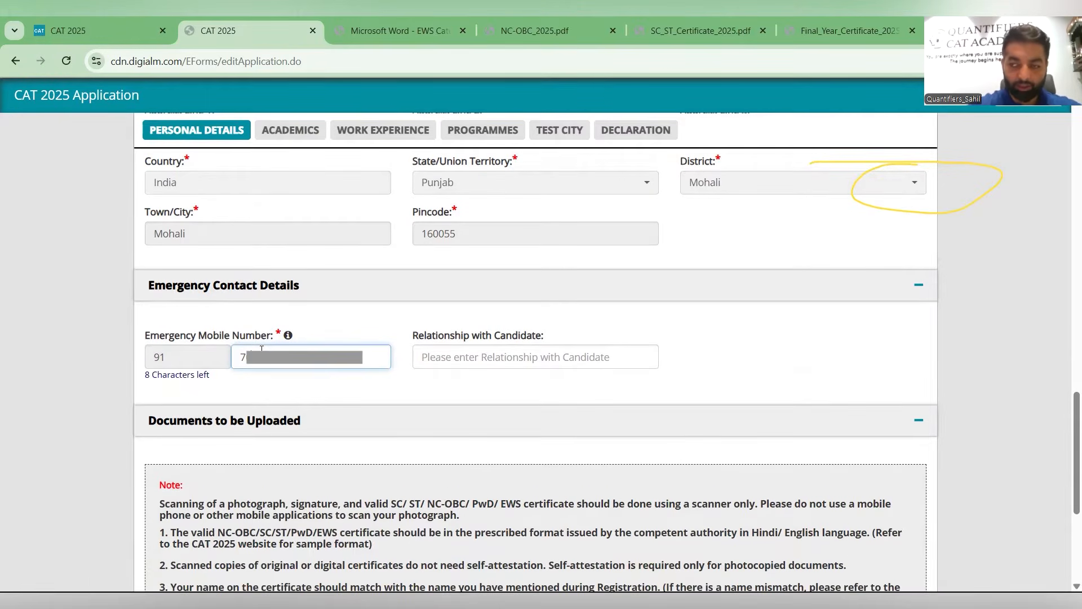
- Fill in the relationship with the candidate as Alterna
{"action": "left_click", "coordinate": [460, 359]}
{"action": "type", "text": "Alterna"}
{"action": "scroll", "coordinate": [459, 360], "scroll_direction": "down", "scroll_amount": 5}
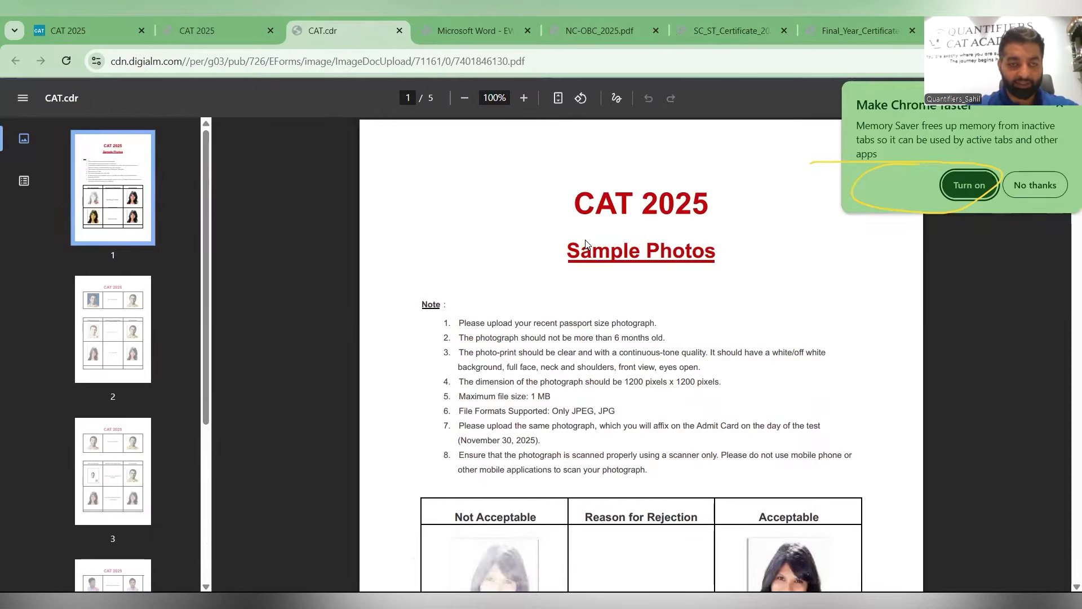
- Browse through all pages of the CAT 2025 sample photos guideline PDF
{"action": "scroll", "coordinate": [434, 326], "scroll_direction": "down", "scroll_amount": 3}
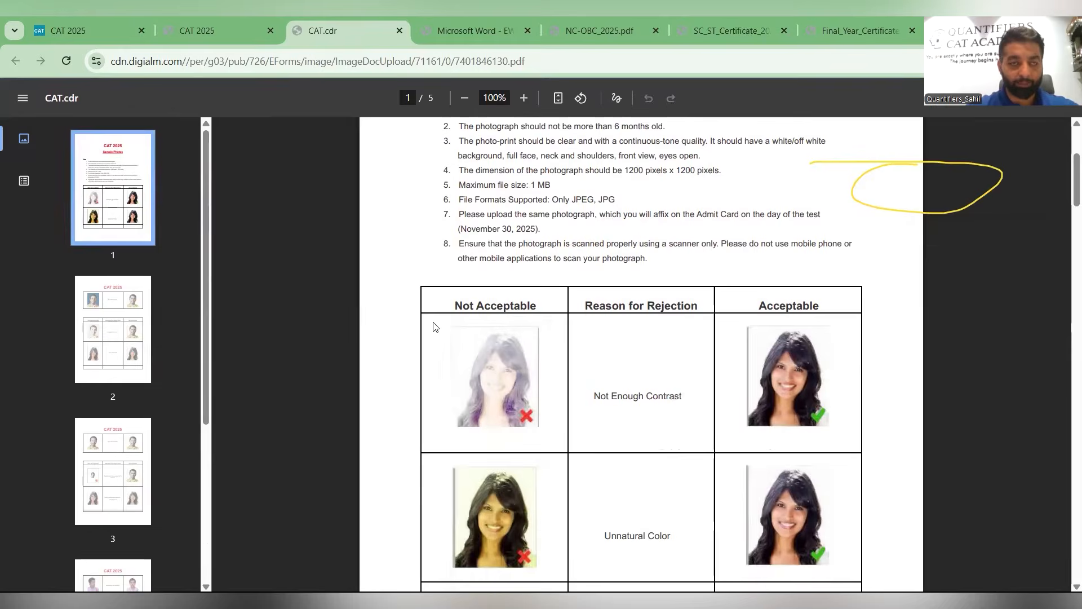
{"action": "scroll", "coordinate": [434, 326], "scroll_direction": "down", "scroll_amount": 2}
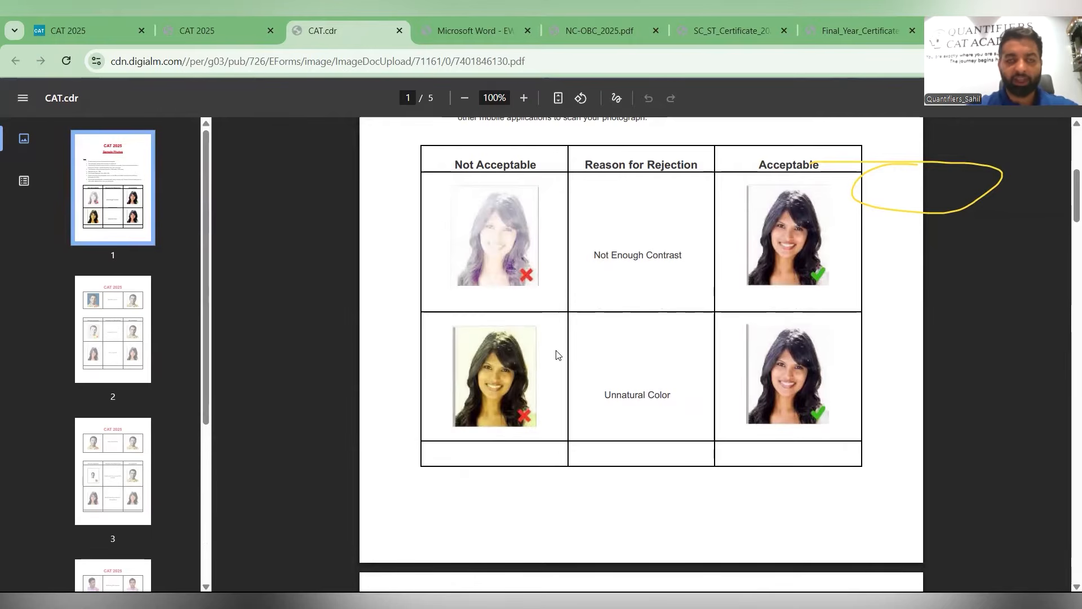
{"action": "scroll", "coordinate": [556, 354], "scroll_direction": "down", "scroll_amount": 3}
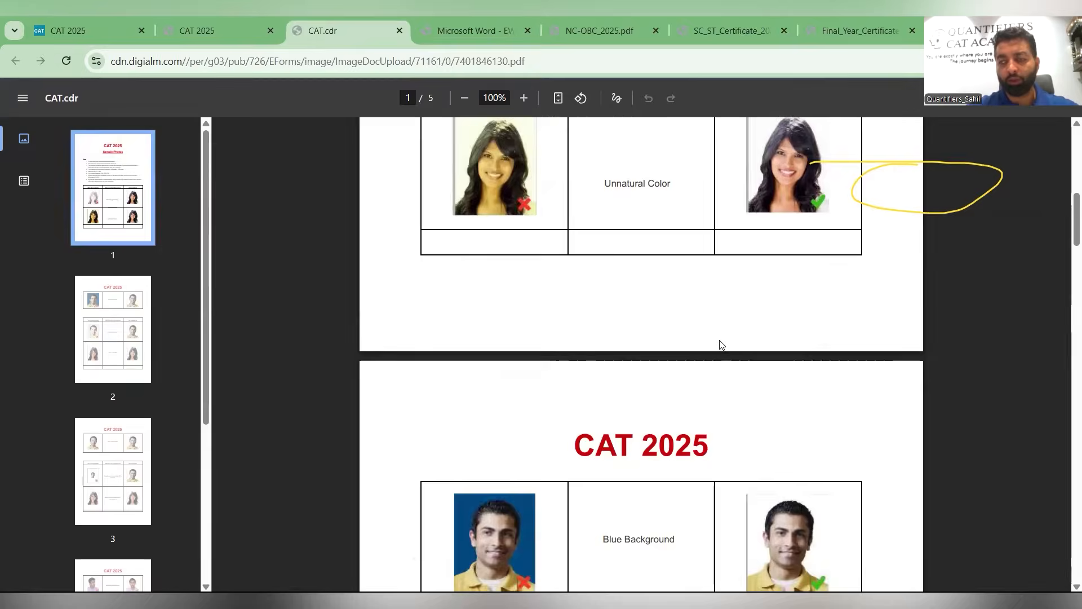
{"action": "scroll", "coordinate": [718, 345], "scroll_direction": "down", "scroll_amount": 4}
{"action": "scroll", "coordinate": [719, 344], "scroll_direction": "down", "scroll_amount": 5}
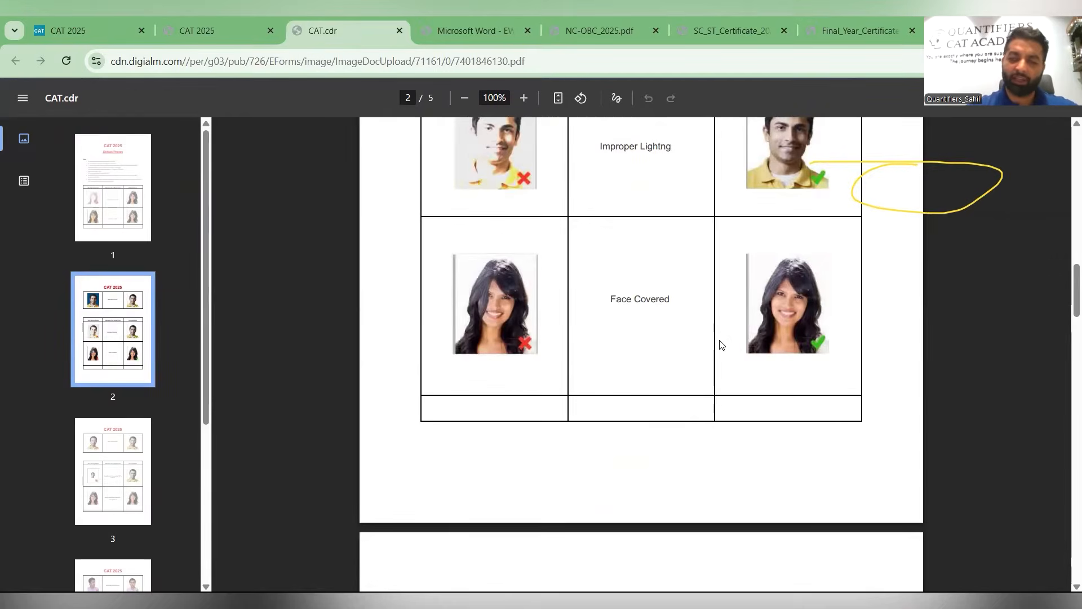
{"action": "scroll", "coordinate": [720, 344], "scroll_direction": "down", "scroll_amount": 5}
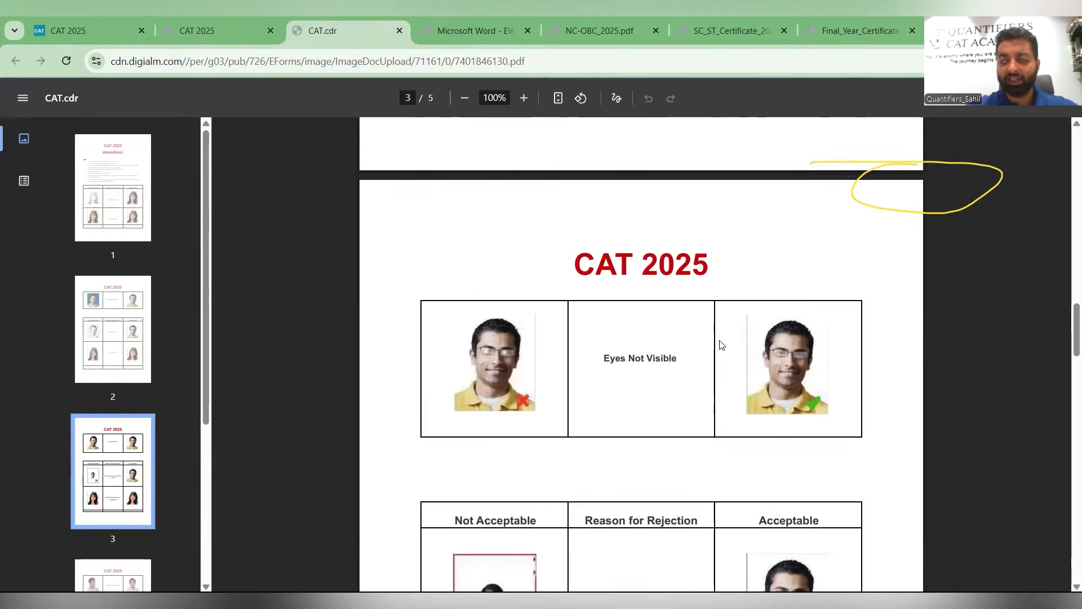
{"action": "scroll", "coordinate": [719, 343], "scroll_direction": "down", "scroll_amount": 4}
{"action": "scroll", "coordinate": [720, 344], "scroll_direction": "down", "scroll_amount": 6}
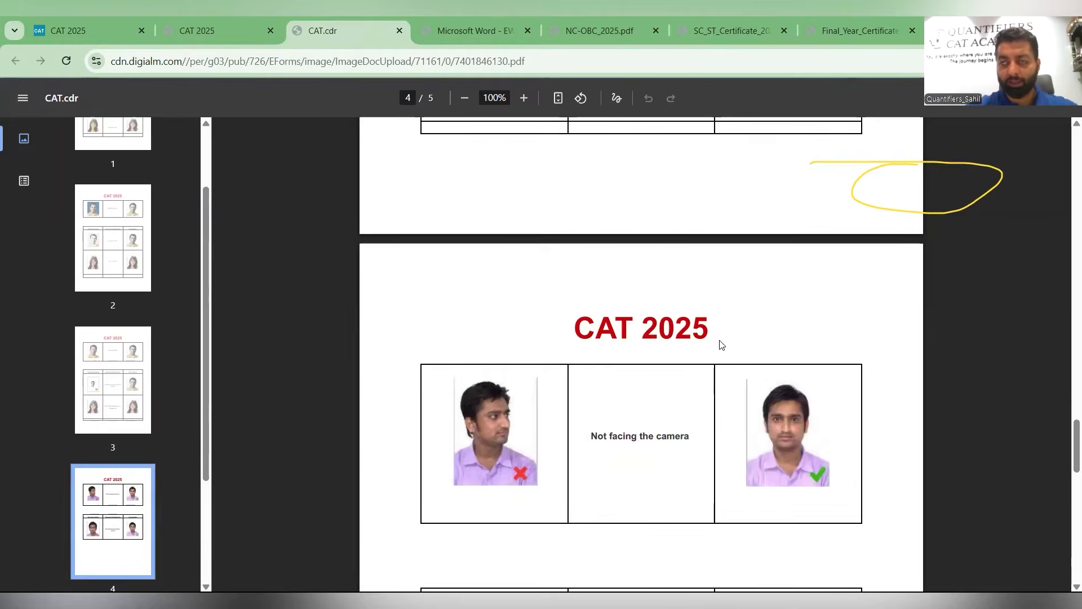
{"action": "scroll", "coordinate": [720, 344], "scroll_direction": "down", "scroll_amount": 10}
{"action": "scroll", "coordinate": [720, 344], "scroll_direction": "down", "scroll_amount": 7}
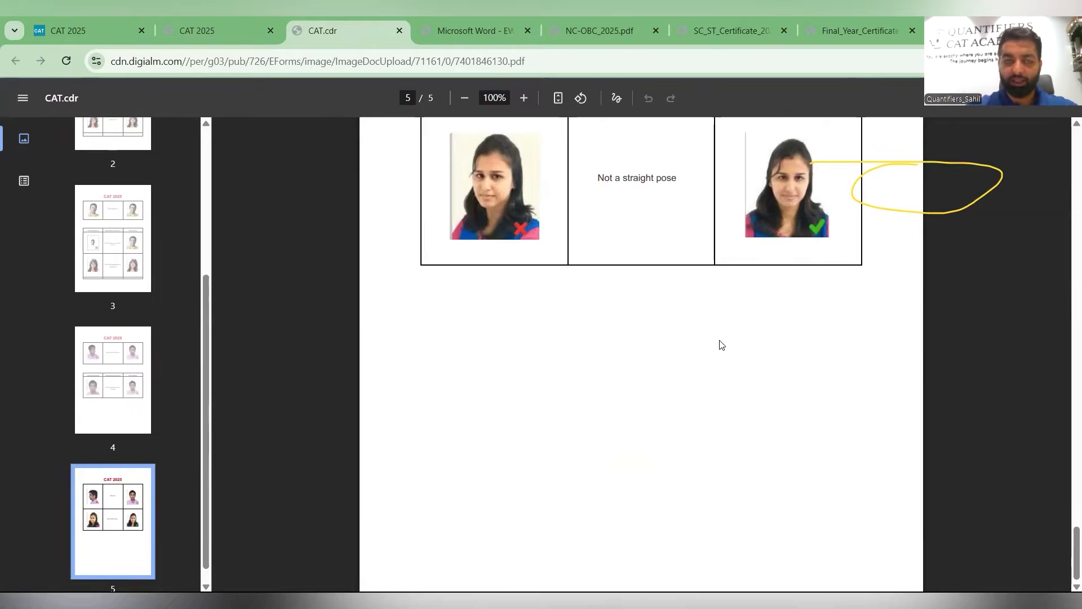
{"action": "scroll", "coordinate": [720, 344], "scroll_direction": "up", "scroll_amount": 8}
{"action": "scroll", "coordinate": [720, 344], "scroll_direction": "up", "scroll_amount": 20}
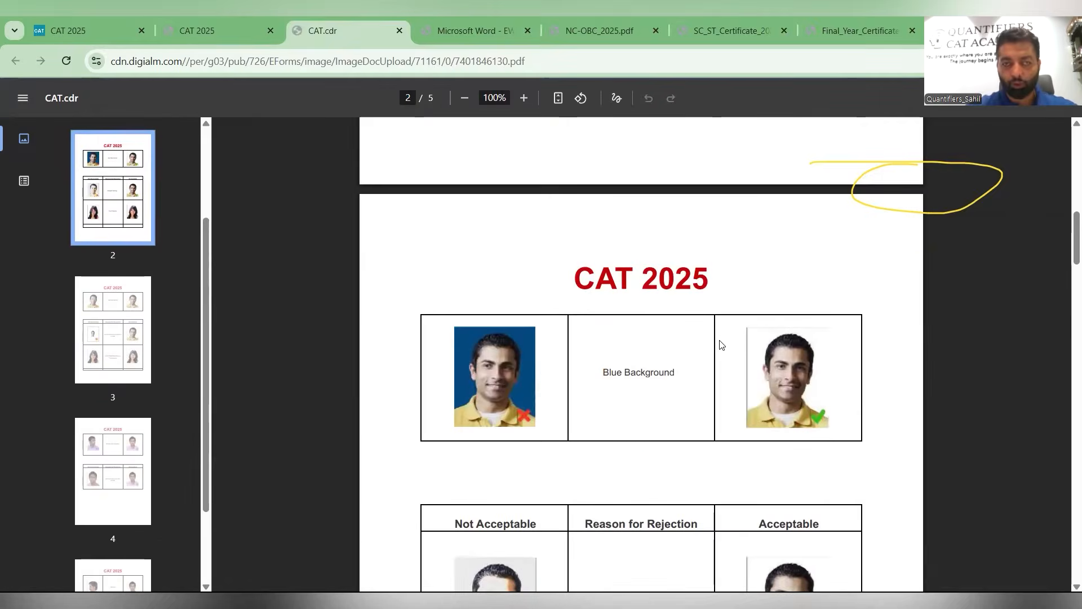
{"action": "scroll", "coordinate": [720, 344], "scroll_direction": "up", "scroll_amount": 12}
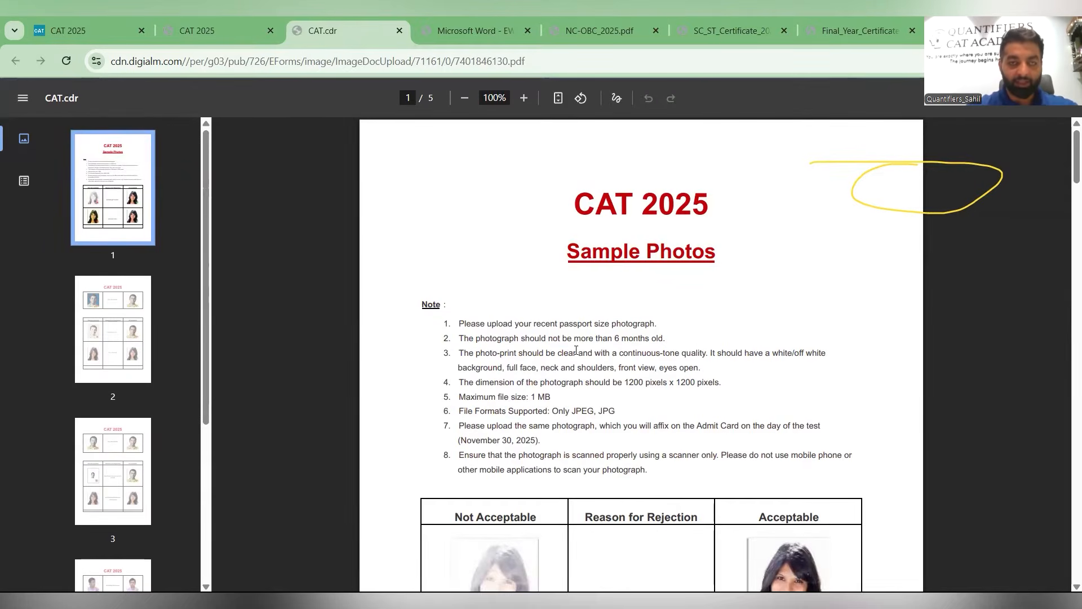
{"action": "scroll", "coordinate": [576, 351], "scroll_direction": "up", "scroll_amount": 5, "text": "ctrl"}
- Examine the enlarged photo requirements, highlighting the maximum file size line, and scroll through the example photos
{"action": "scroll", "coordinate": [577, 350], "scroll_direction": "down", "scroll_amount": 1}
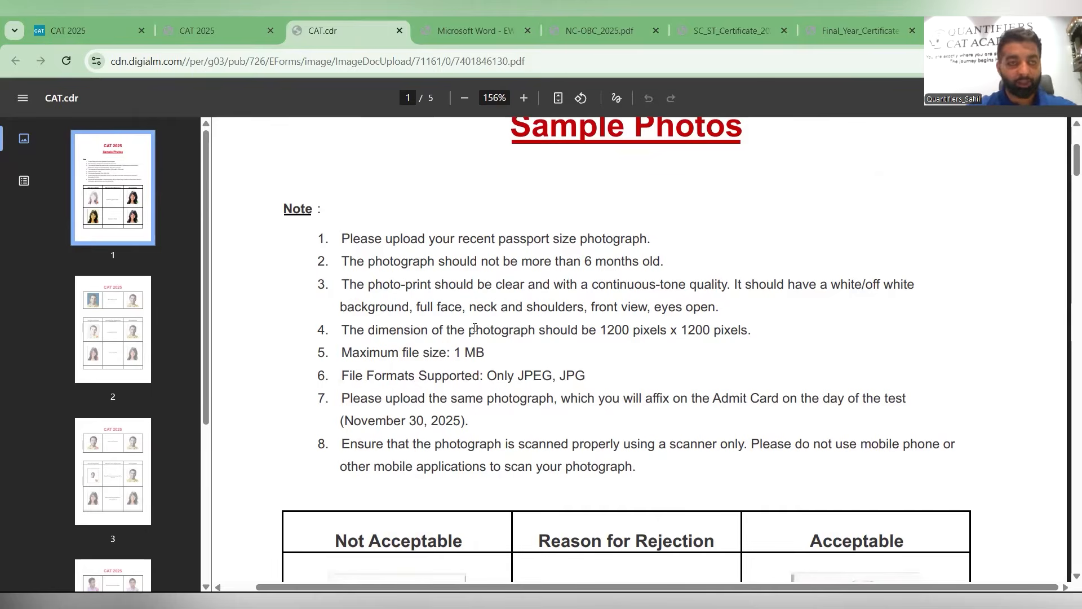
{"action": "left_click_drag", "start_coordinate": [751, 332], "coordinate": [495, 356]}
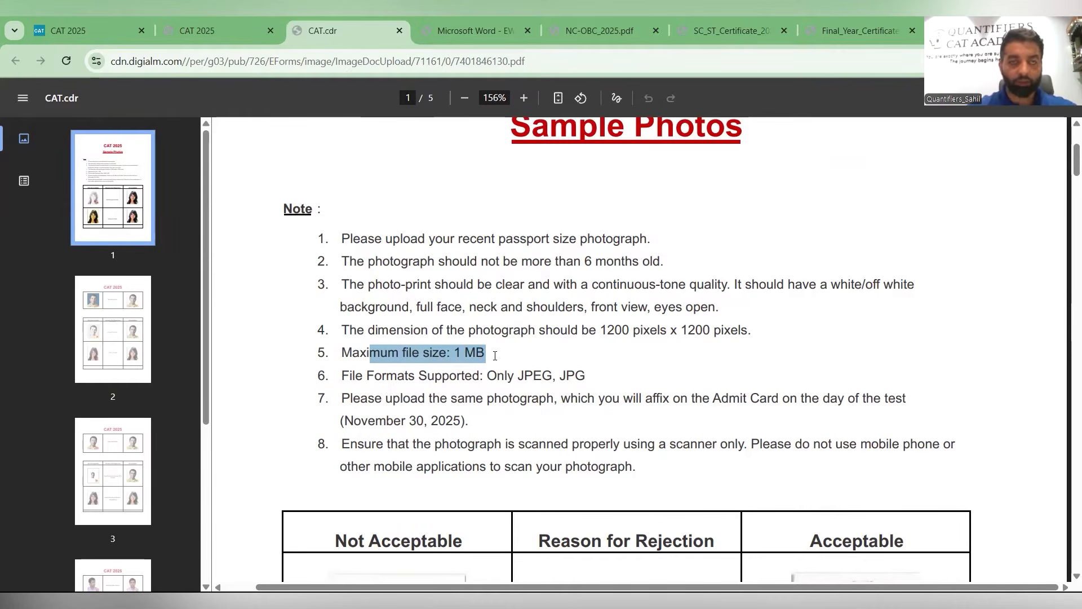
{"action": "left_click", "coordinate": [536, 282]}
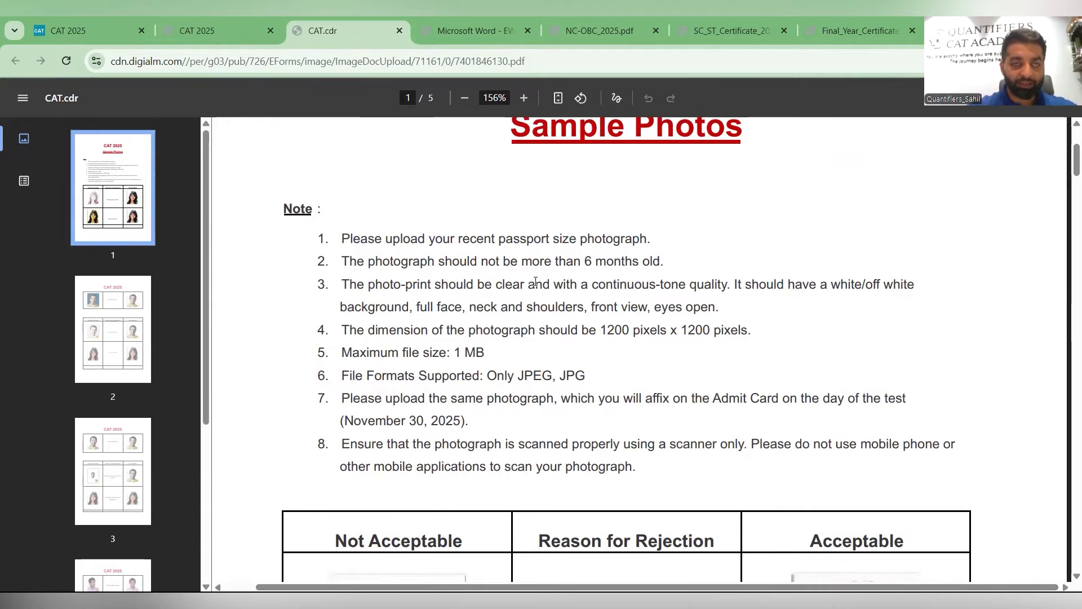
{"action": "scroll", "coordinate": [536, 282], "scroll_direction": "down", "scroll_amount": 20}
{"action": "scroll", "coordinate": [531, 307], "scroll_direction": "down", "scroll_amount": 8}
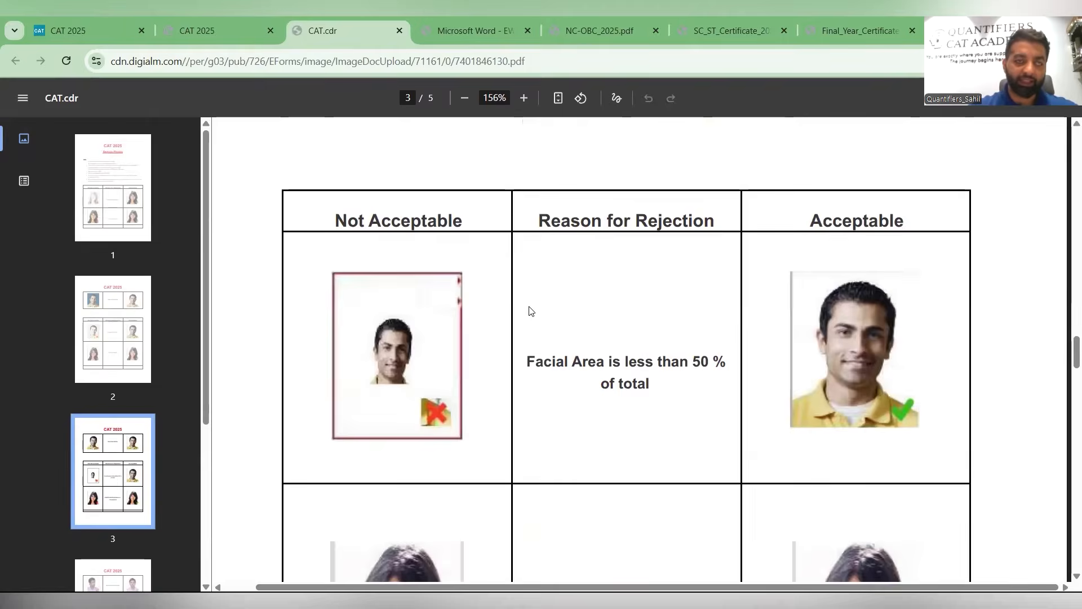
{"action": "scroll", "coordinate": [528, 310], "scroll_direction": "down", "scroll_amount": 15}
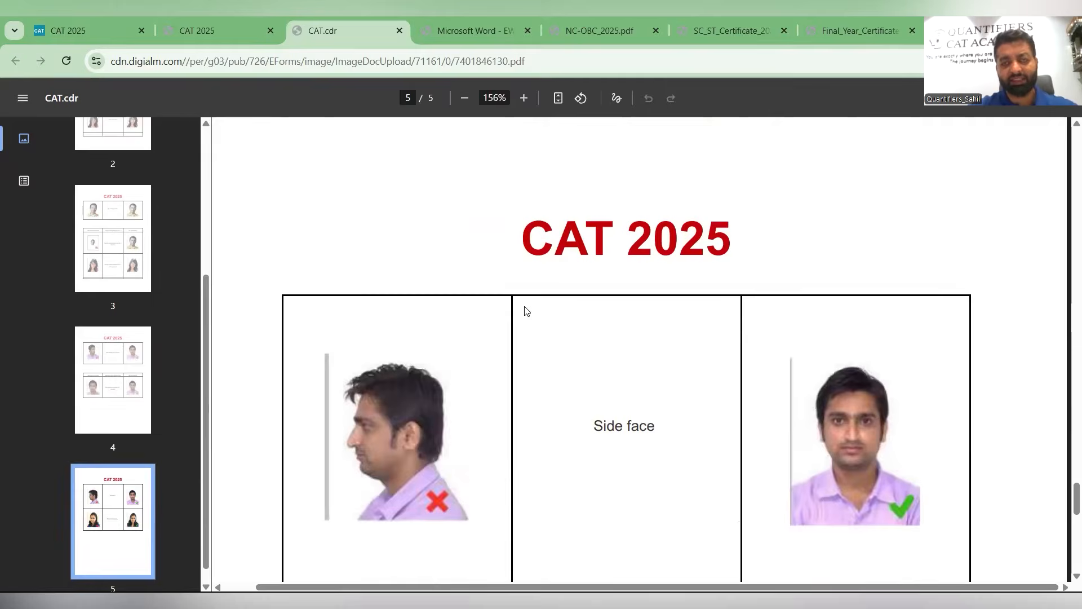
{"action": "scroll", "coordinate": [524, 311], "scroll_direction": "up", "scroll_amount": 10}
{"action": "scroll", "coordinate": [524, 308], "scroll_direction": "up", "scroll_amount": 15}
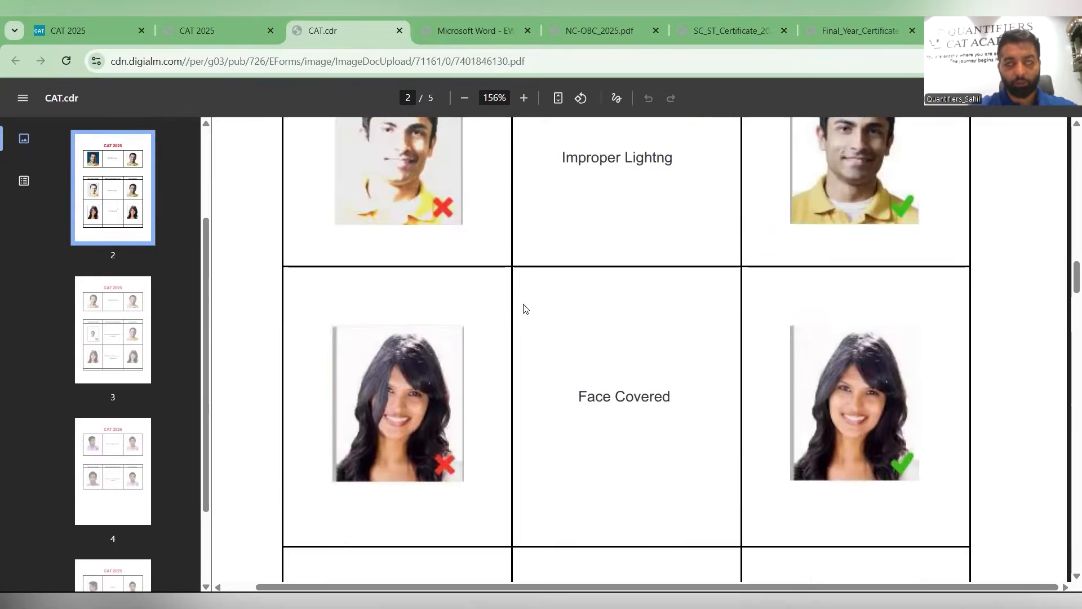
{"action": "scroll", "coordinate": [524, 307], "scroll_direction": "down", "scroll_amount": 2}
{"action": "scroll", "coordinate": [524, 307], "scroll_direction": "up", "scroll_amount": 10}
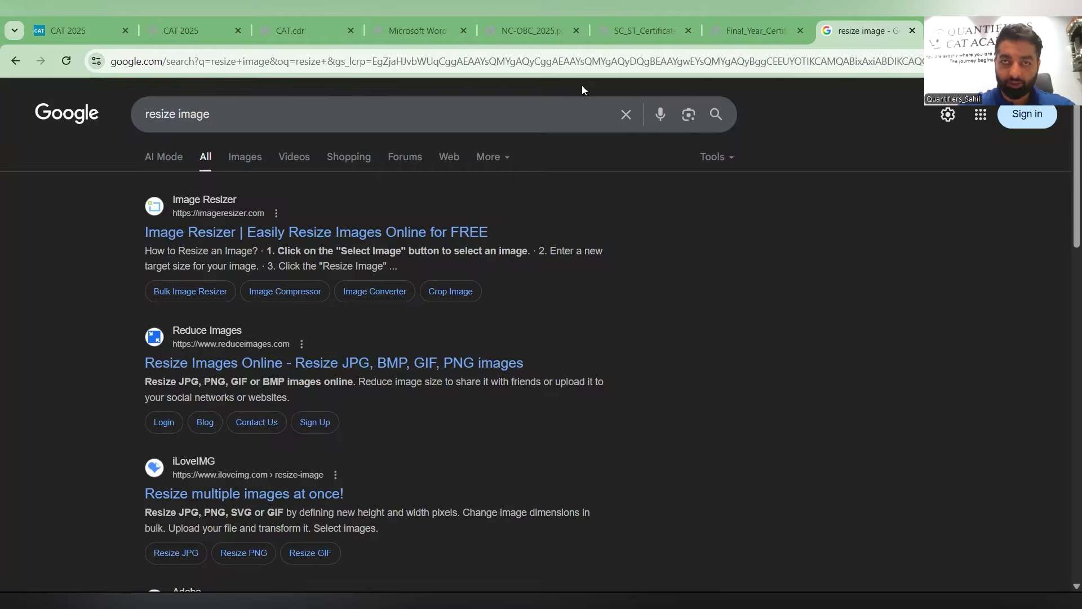
- Open Image Resizer from the search results and set the photo's width and height to 1200 px
{"action": "left_click", "coordinate": [434, 235]}
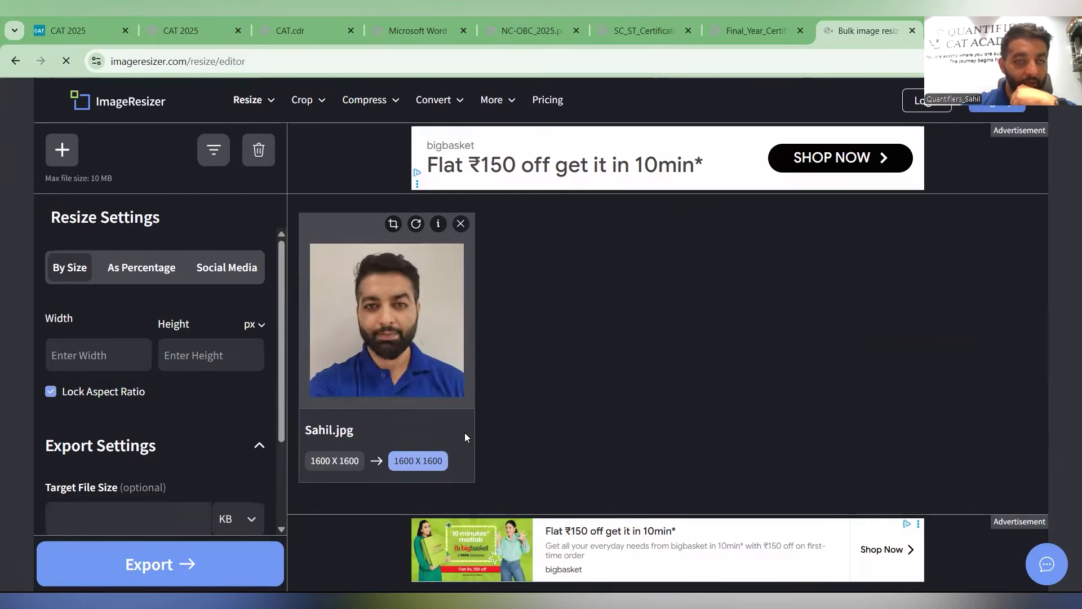
{"action": "left_click", "coordinate": [103, 347]}
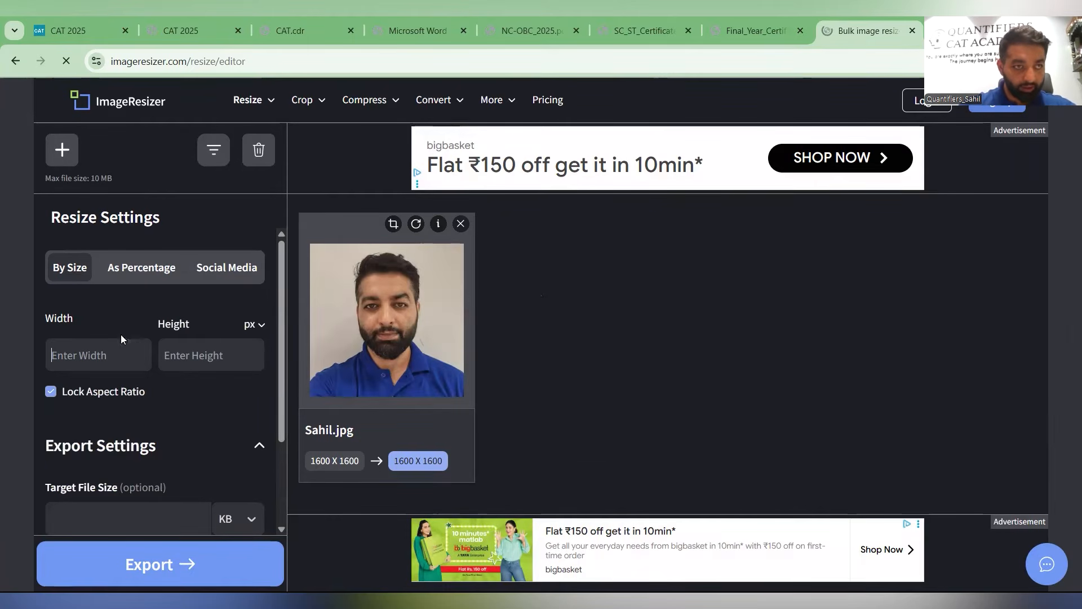
{"action": "type", "text": "1200"}
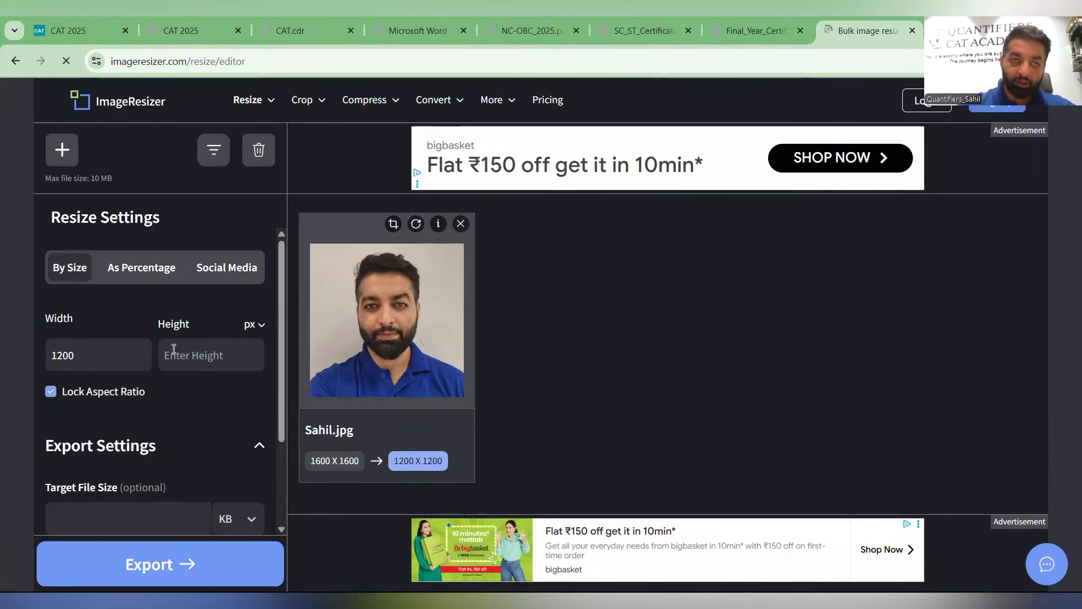
{"action": "left_click", "coordinate": [181, 353]}
{"action": "type", "text": "1200"}
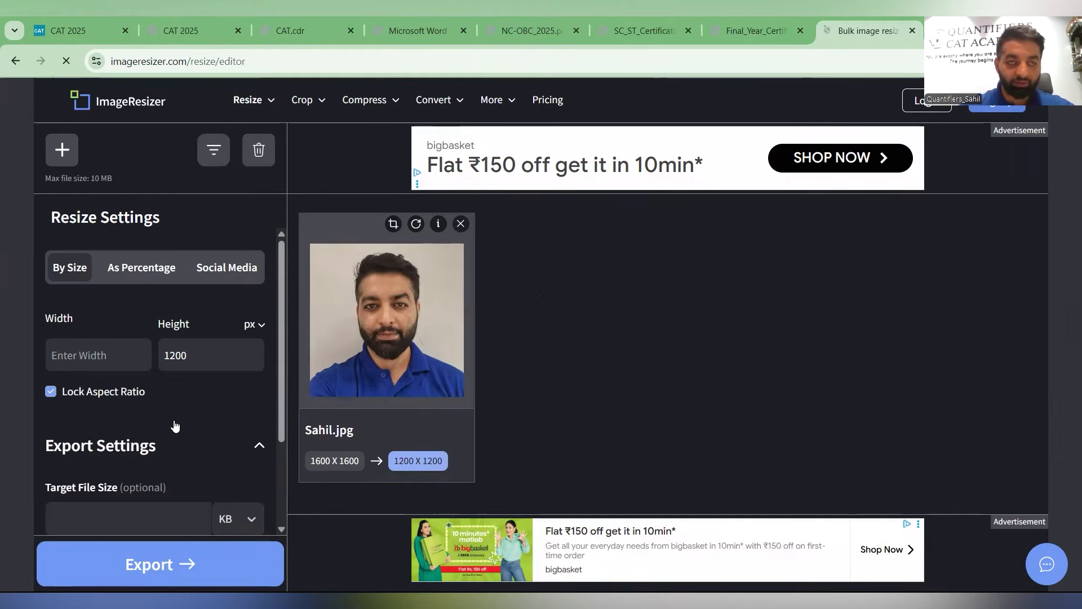
- Resize the photo to 1200 x 1200 px with an 800 KB target file size and export it
{"action": "scroll", "coordinate": [143, 355], "scroll_direction": "down", "scroll_amount": 3}
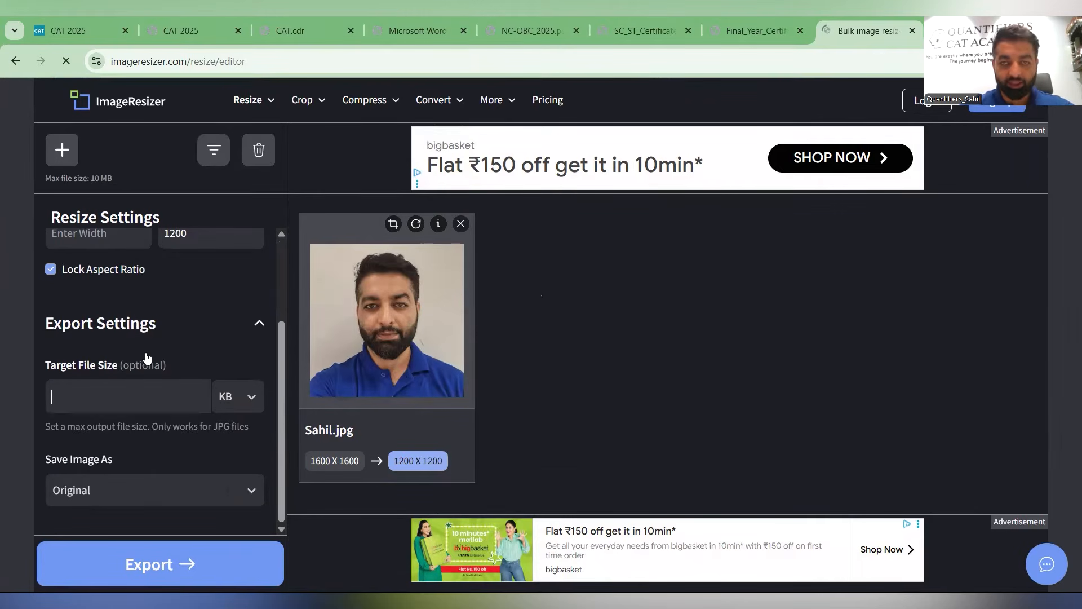
{"action": "scroll", "coordinate": [117, 302], "scroll_direction": "up", "scroll_amount": 1}
{"action": "left_click", "coordinate": [119, 303]}
{"action": "type", "text": "12"}
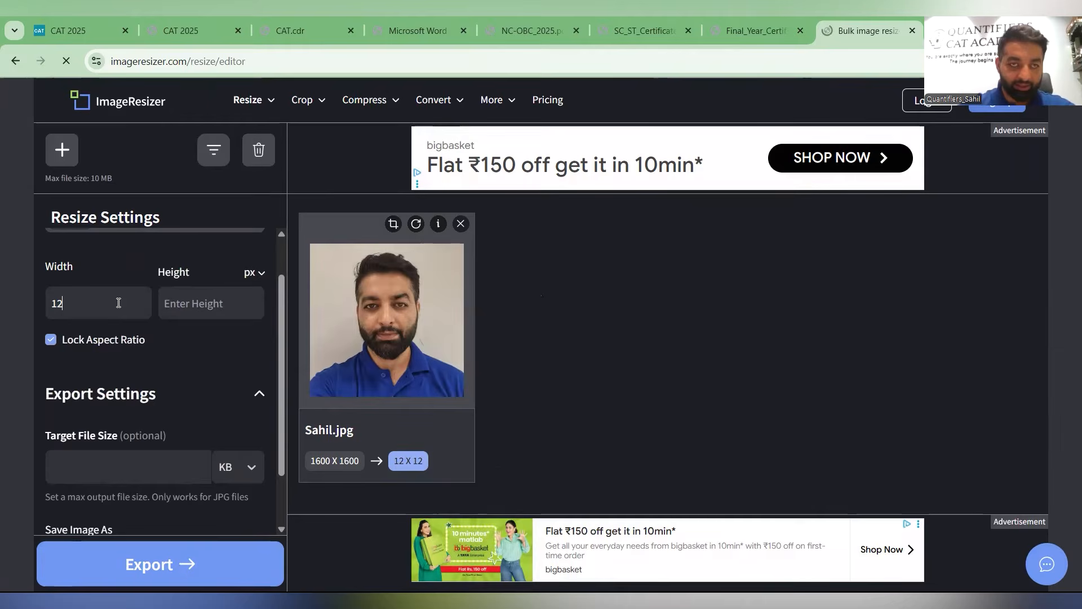
{"action": "type", "text": "00"}
{"action": "left_click", "coordinate": [203, 287]}
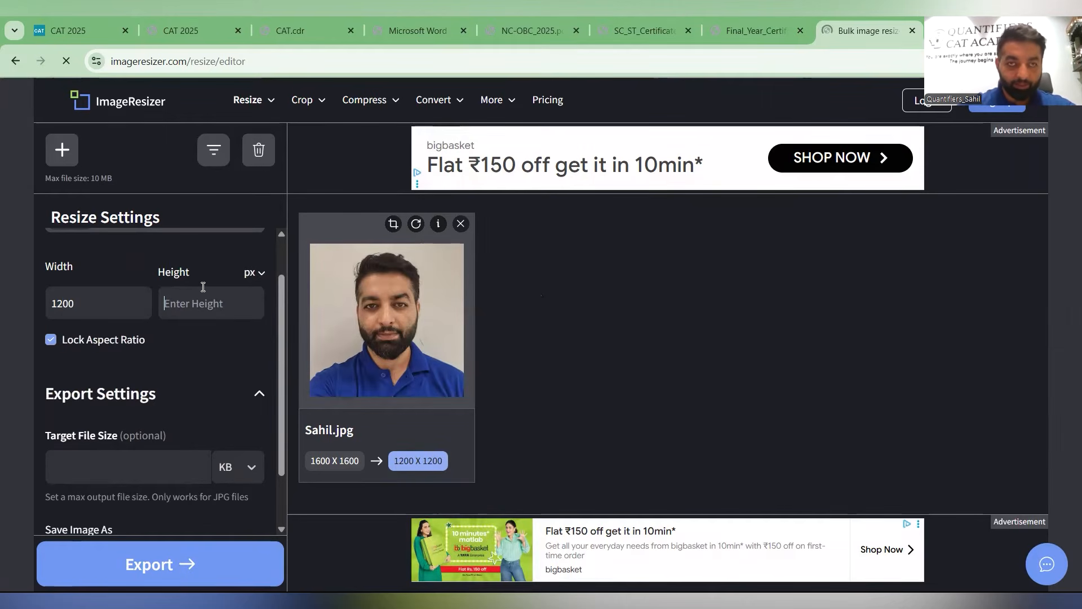
{"action": "type", "text": "1200"}
{"action": "left_click", "coordinate": [150, 458]}
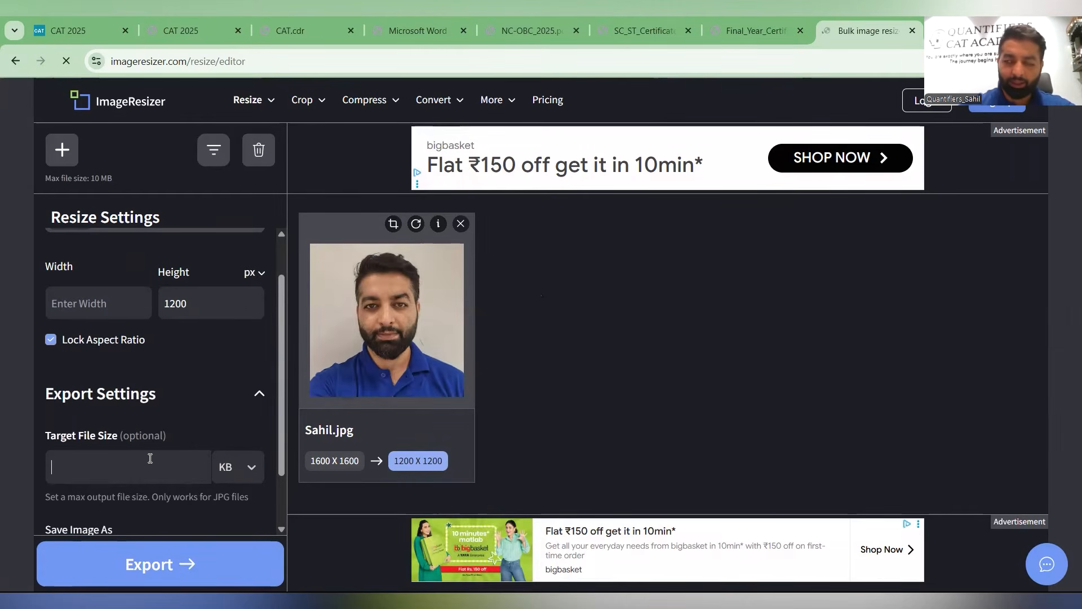
{"action": "type", "text": "800"}
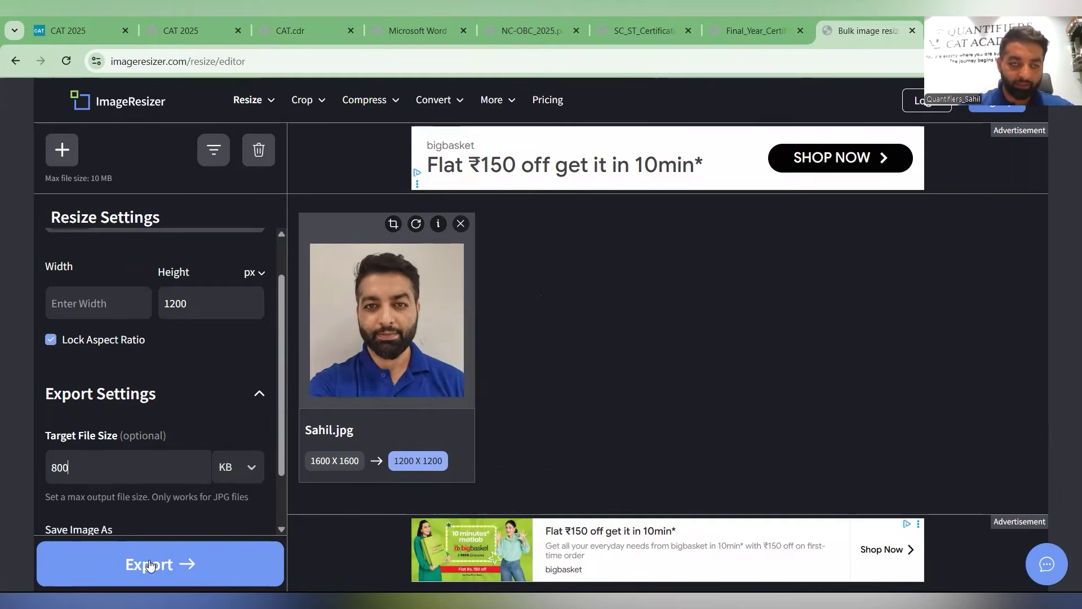
{"action": "left_click", "coordinate": [150, 565]}
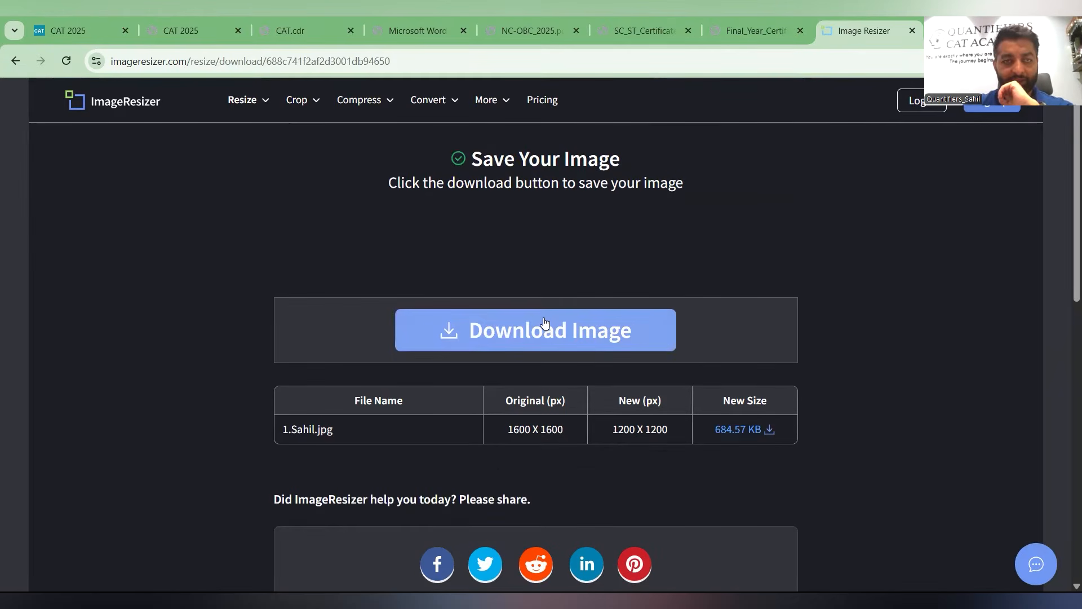
- Download the resized image and close the photograph upload dialog of the application
{"action": "left_click", "coordinate": [546, 332]}
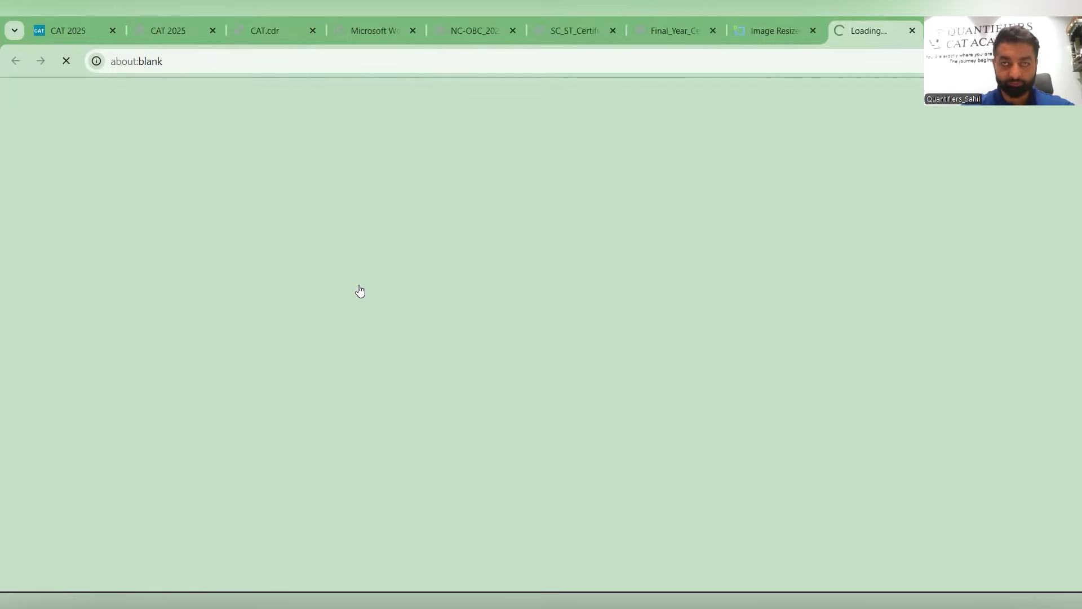
{"action": "key", "text": "ctrl+j"}
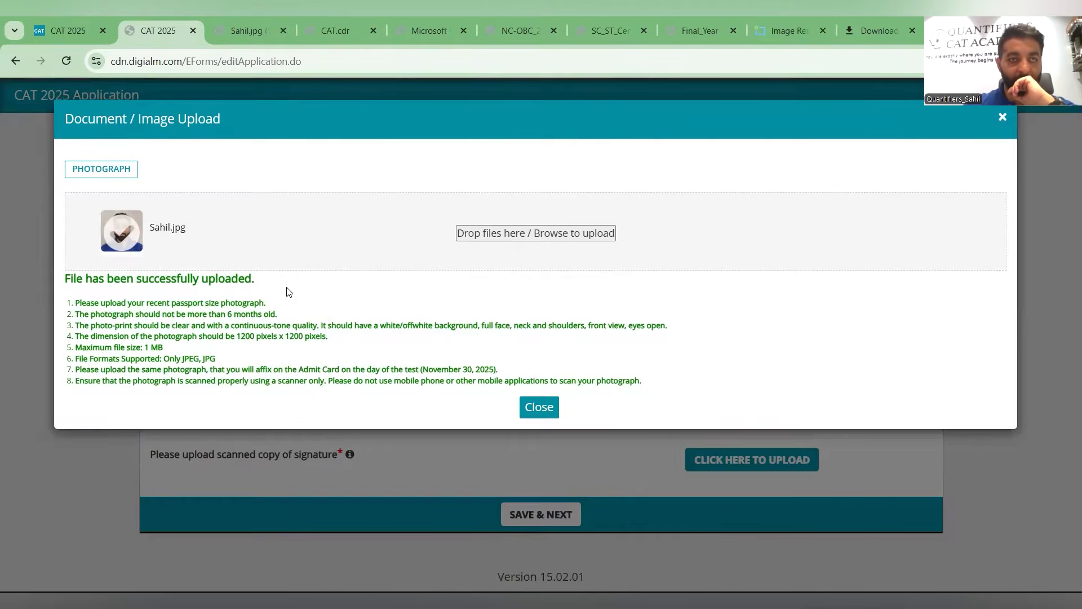
{"action": "left_click", "coordinate": [522, 406]}
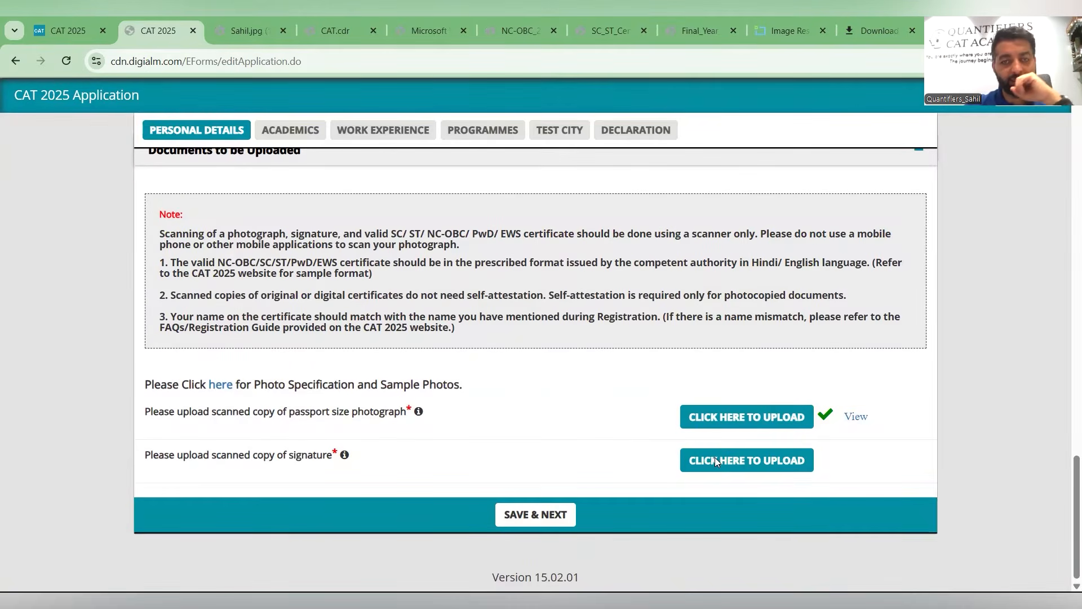
- Upload the scanned signature image through the signature upload dialog and close it
{"action": "left_click", "coordinate": [701, 420]}
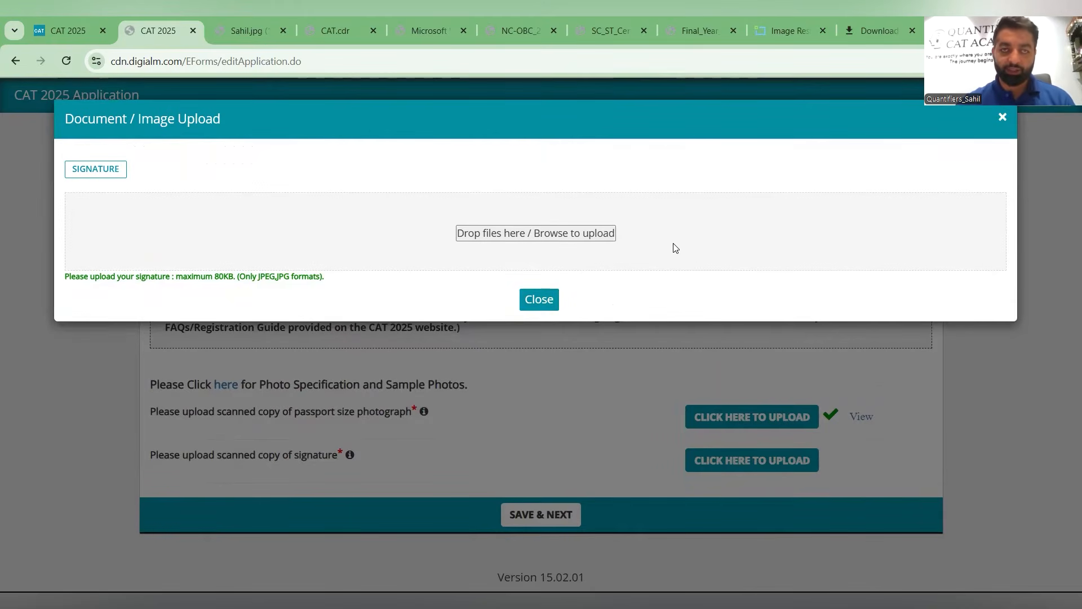
{"action": "left_click", "coordinate": [539, 299]}
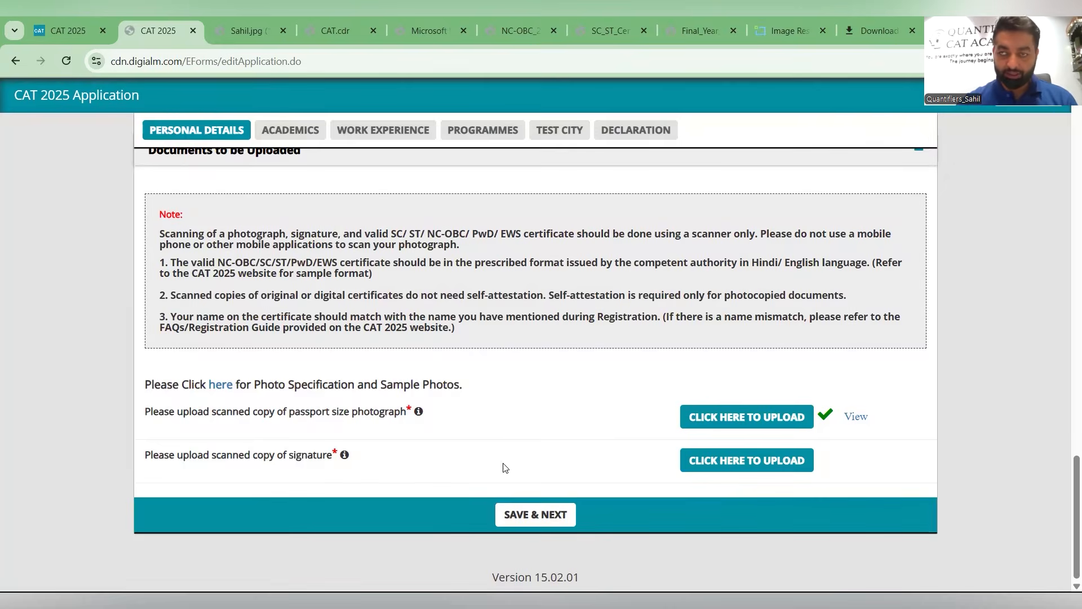
{"action": "left_click", "coordinate": [784, 460]}
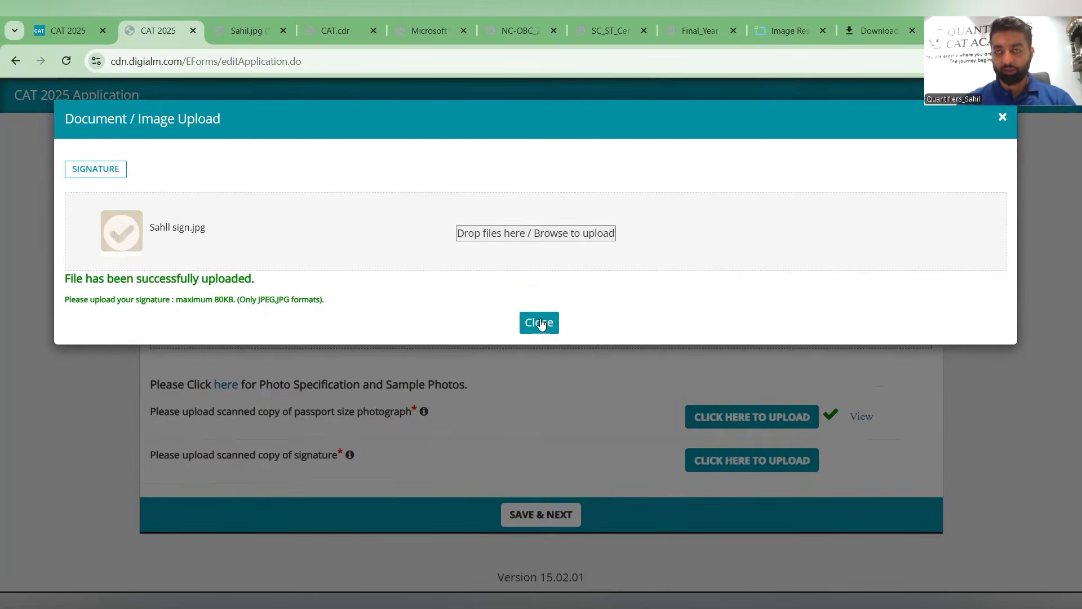
{"action": "left_click", "coordinate": [540, 321]}
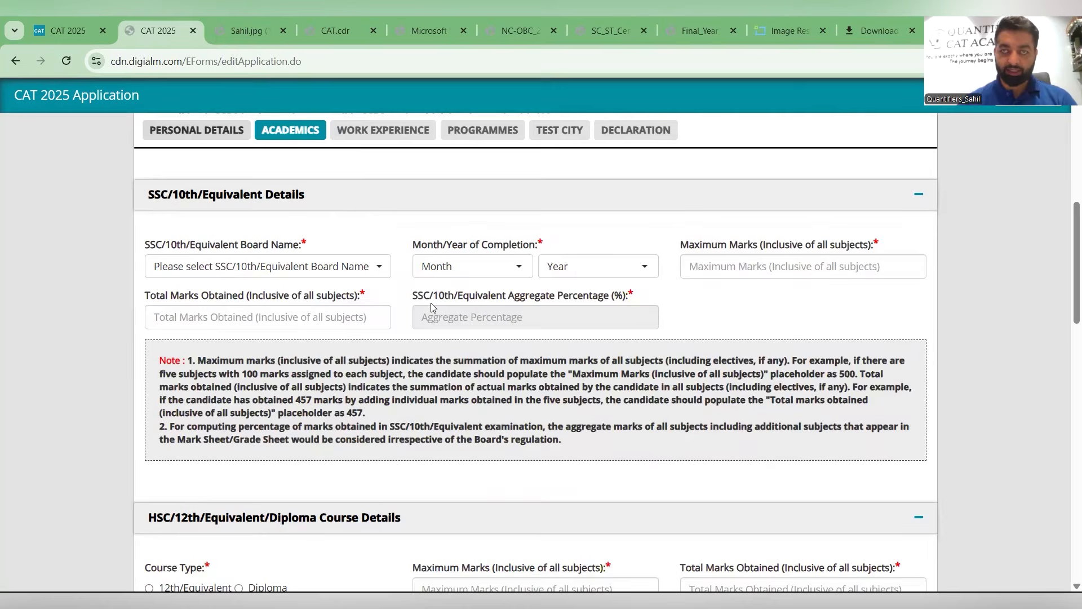
- Set the SSC/10th/Equivalent board name to Central Board of Secondary Education
{"action": "scroll", "coordinate": [431, 306], "scroll_direction": "up", "scroll_amount": 3}
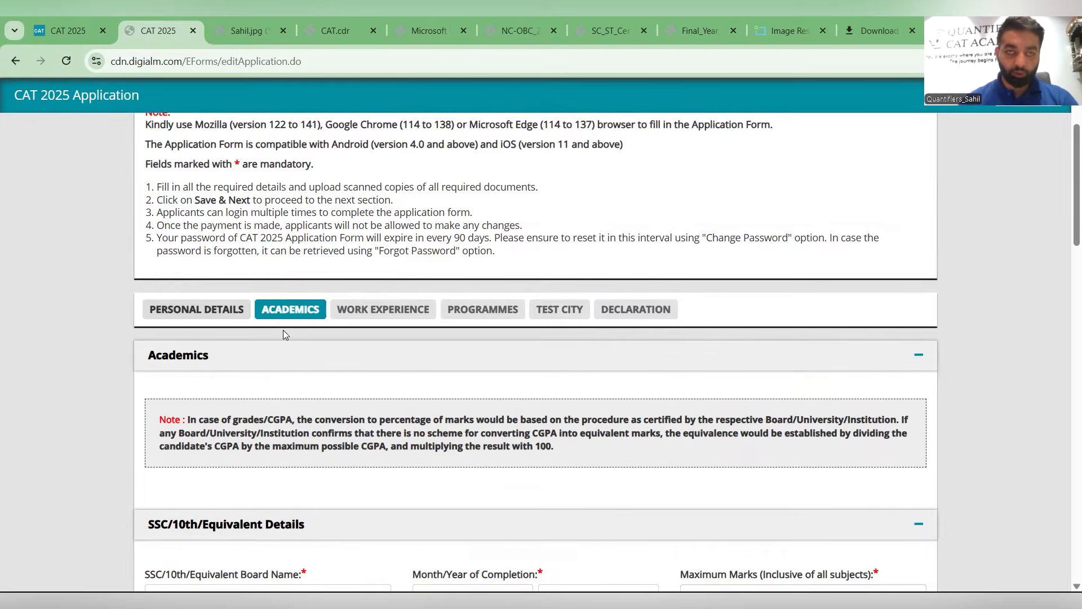
{"action": "scroll", "coordinate": [261, 375], "scroll_direction": "down", "scroll_amount": 5}
{"action": "left_click", "coordinate": [265, 314]}
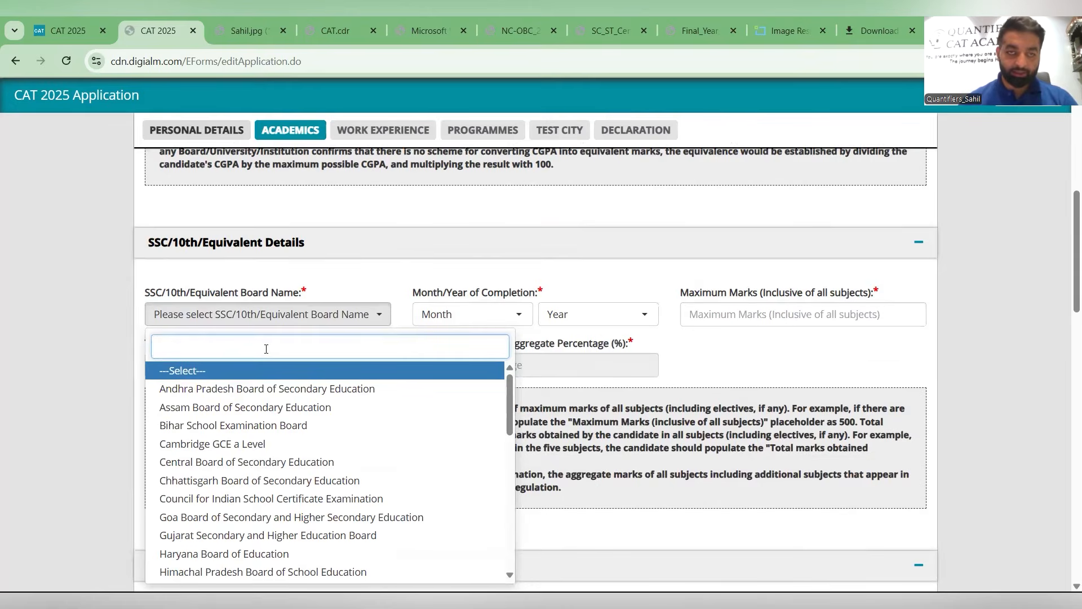
{"action": "left_click", "coordinate": [269, 462]}
{"action": "scroll", "coordinate": [268, 313], "scroll_direction": "down", "scroll_amount": 2}
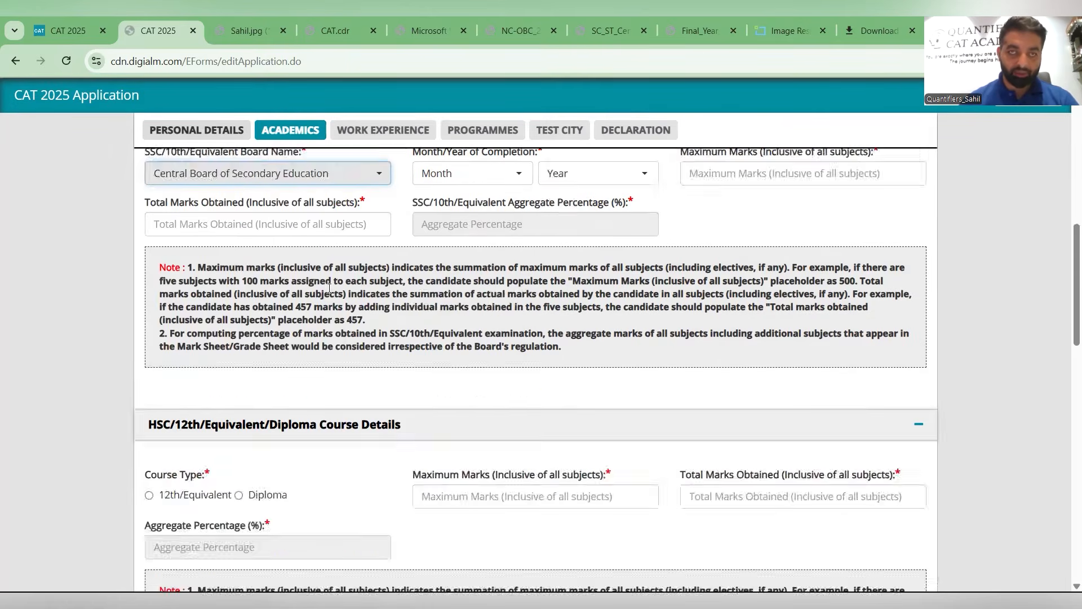
{"action": "scroll", "coordinate": [476, 248], "scroll_direction": "up", "scroll_amount": 1}
- Set the SSC/10th month and year of completion to March 2007
{"action": "left_click", "coordinate": [474, 244]}
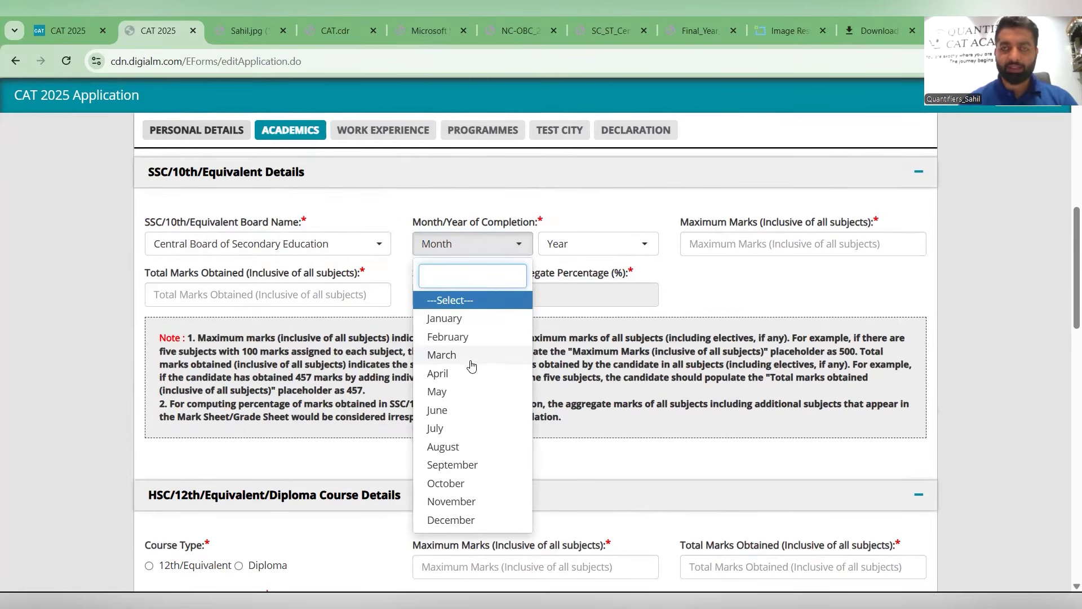
{"action": "left_click", "coordinate": [473, 355]}
{"action": "left_click", "coordinate": [568, 252]}
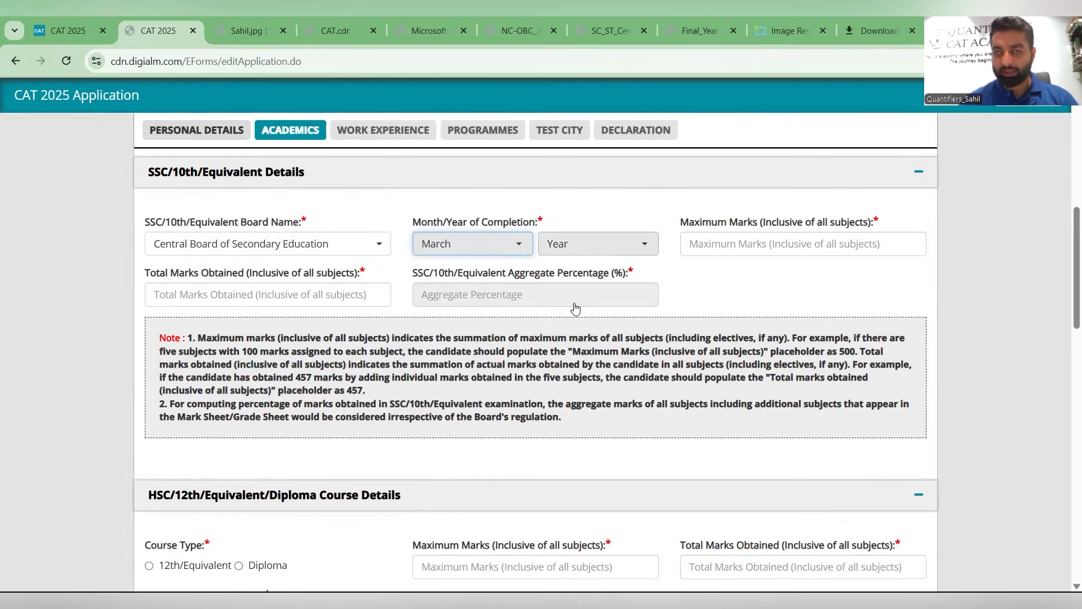
{"action": "scroll", "coordinate": [584, 384], "scroll_direction": "down", "scroll_amount": 1}
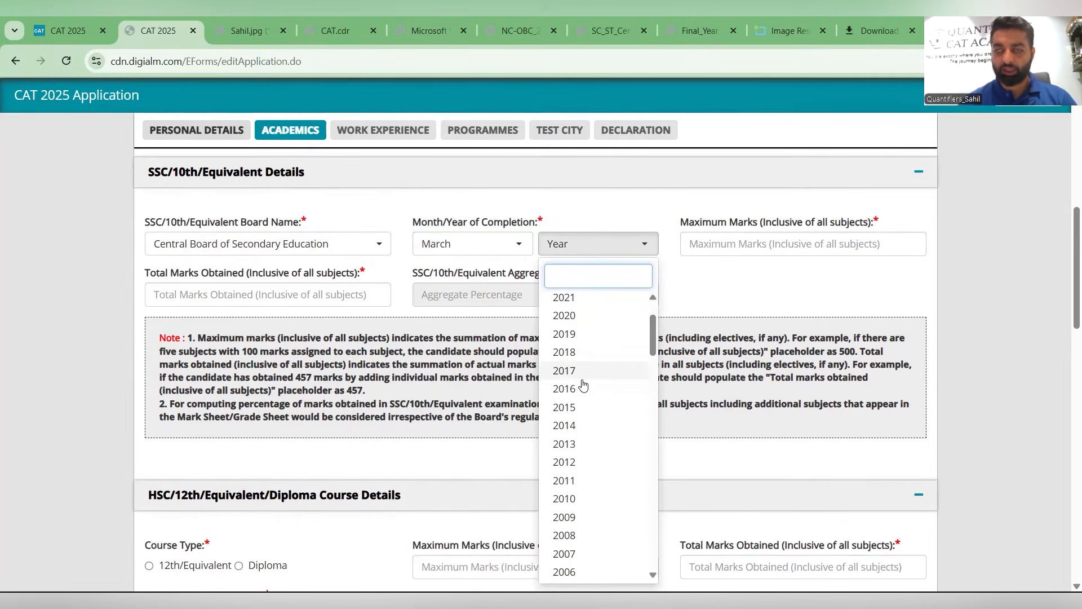
{"action": "scroll", "coordinate": [583, 383], "scroll_direction": "down", "scroll_amount": 5}
{"action": "scroll", "coordinate": [584, 435], "scroll_direction": "down", "scroll_amount": 2}
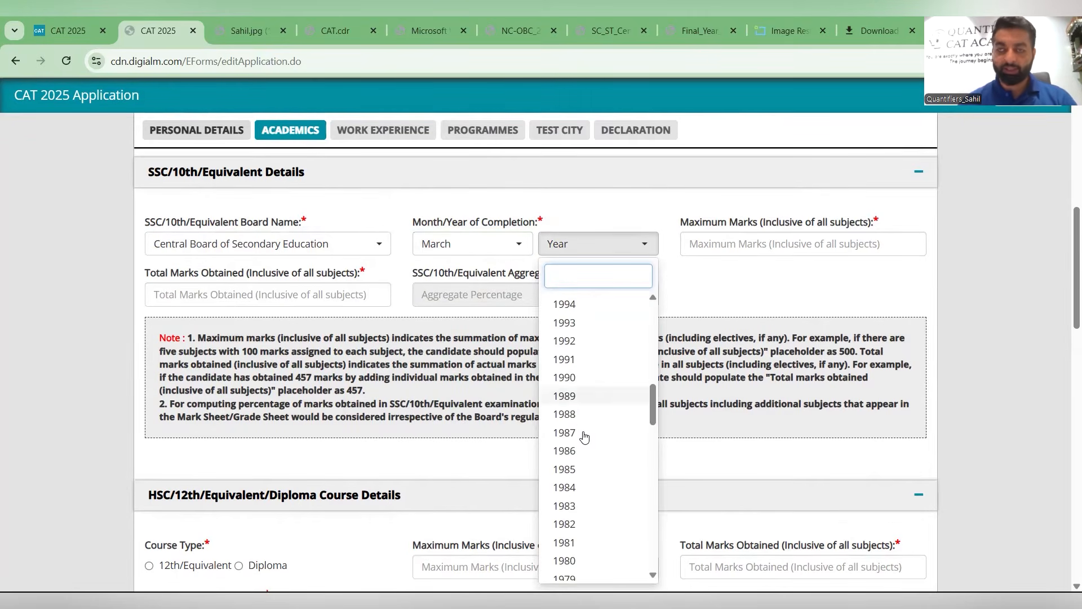
{"action": "scroll", "coordinate": [584, 435], "scroll_direction": "down", "scroll_amount": 3}
{"action": "scroll", "coordinate": [584, 434], "scroll_direction": "up", "scroll_amount": 6}
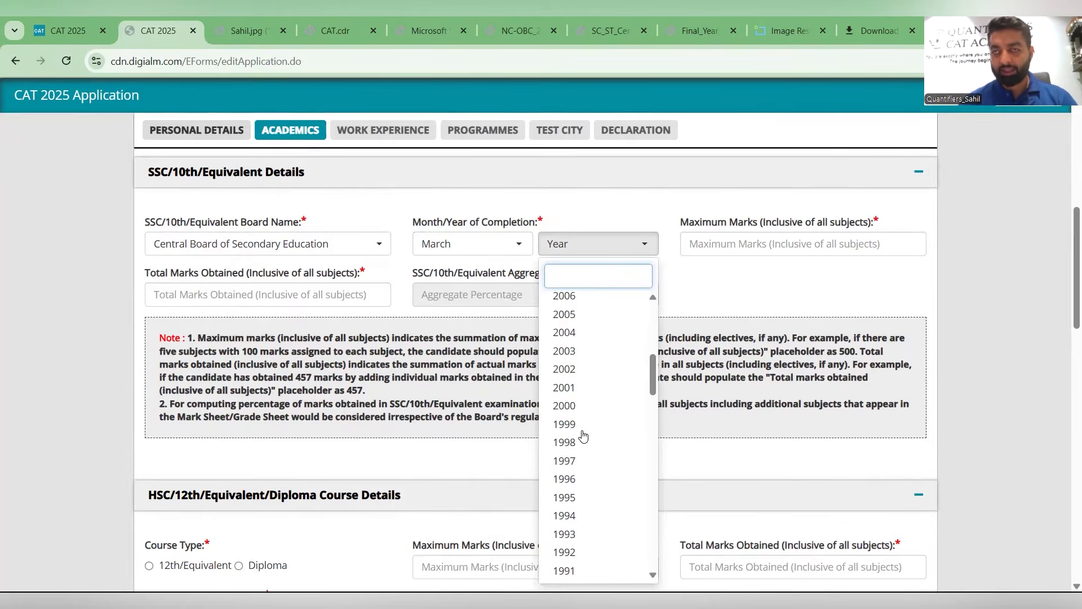
{"action": "scroll", "coordinate": [586, 429], "scroll_direction": "up", "scroll_amount": 5}
{"action": "scroll", "coordinate": [595, 410], "scroll_direction": "down", "scroll_amount": 1}
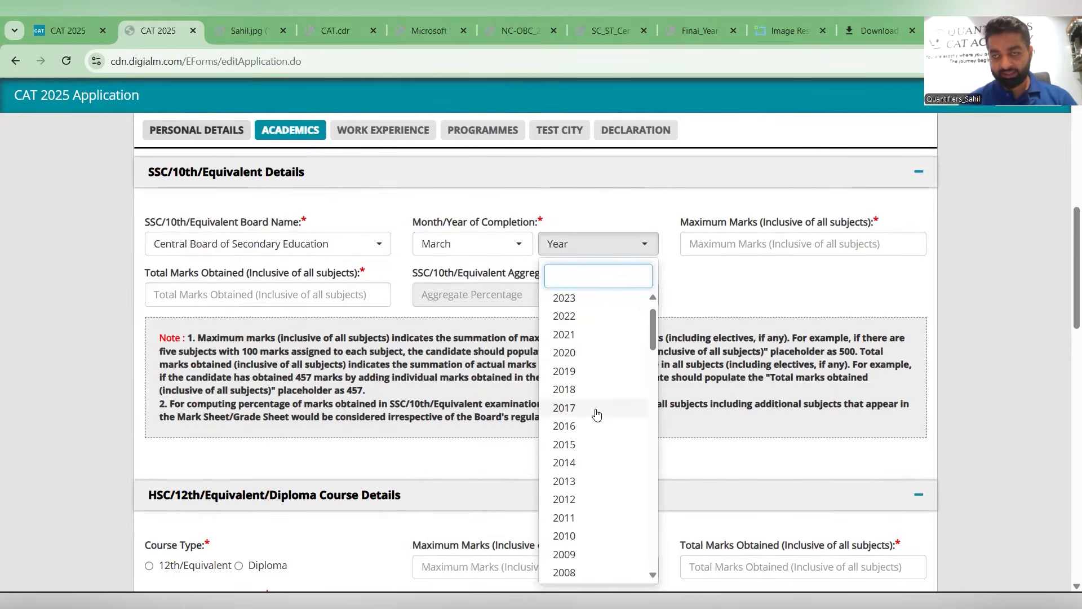
{"action": "scroll", "coordinate": [595, 414], "scroll_direction": "down", "scroll_amount": 2}
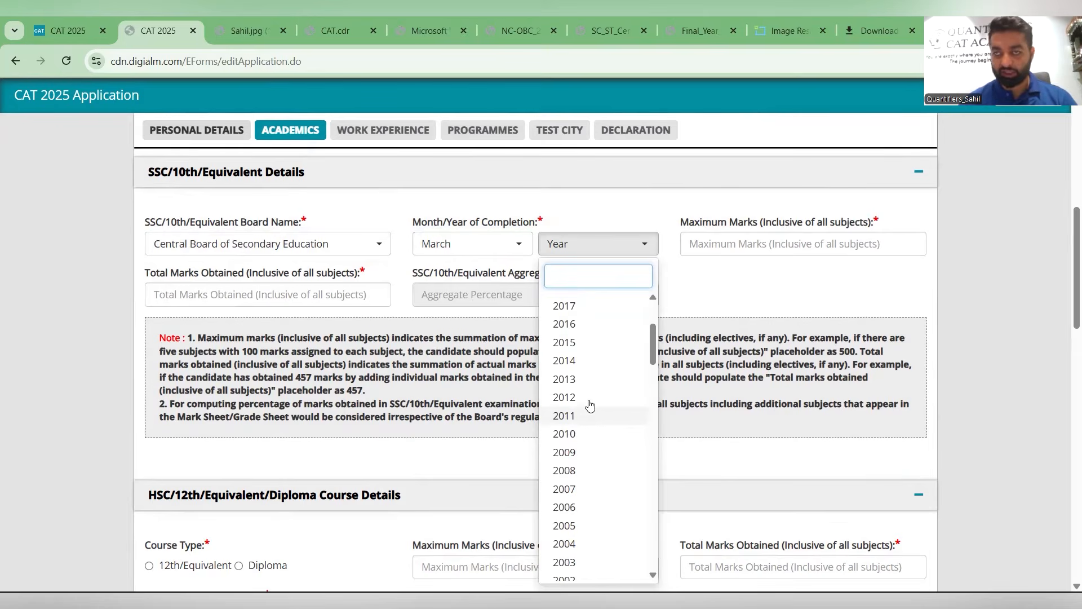
{"action": "scroll", "coordinate": [586, 384], "scroll_direction": "down", "scroll_amount": 2}
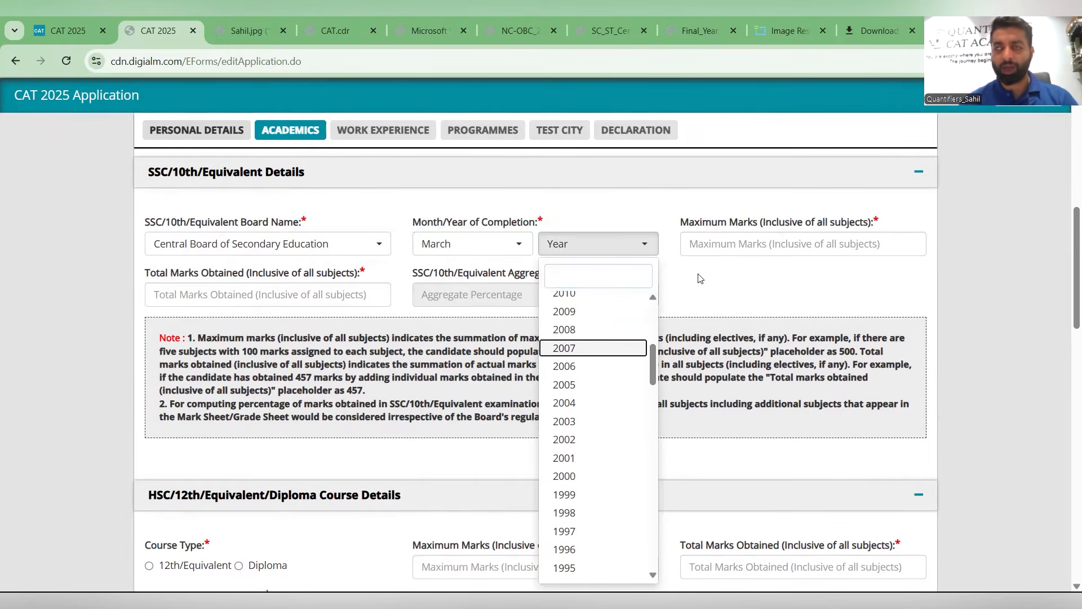
{"action": "left_click", "coordinate": [580, 350]}
- Enter 600 as the SSC/10th maximum marks and 584 as the total marks obtained
{"action": "left_click", "coordinate": [712, 247]}
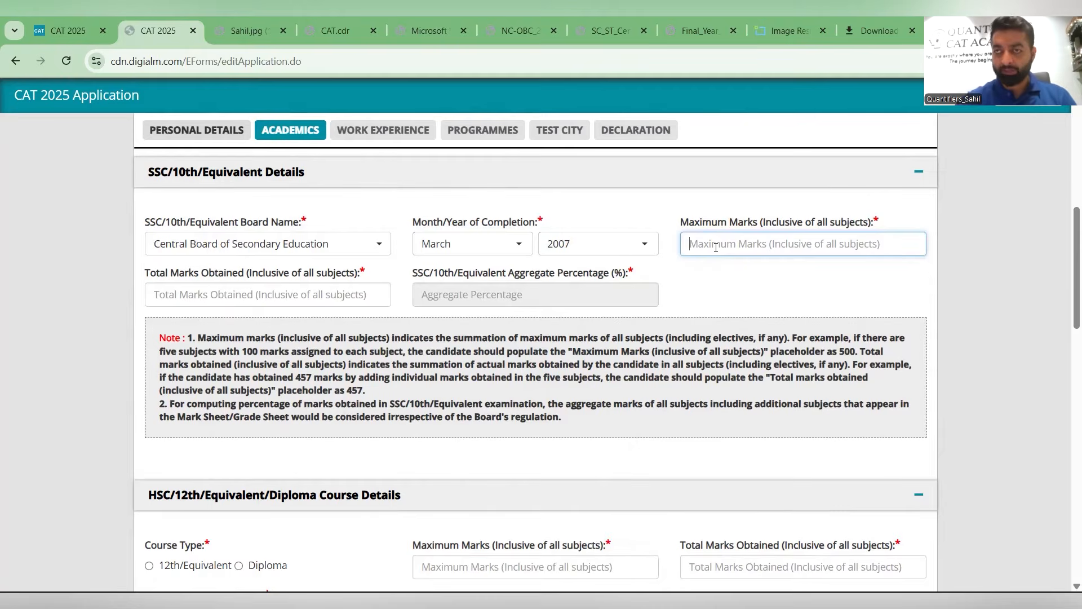
{"action": "type", "text": "600"}
{"action": "left_click", "coordinate": [295, 288]}
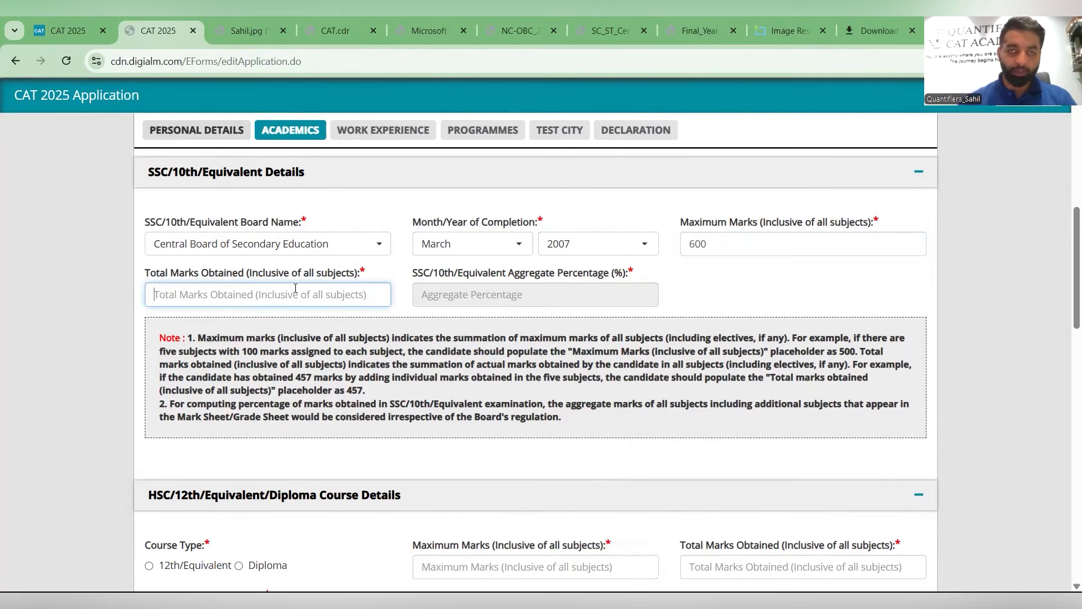
{"action": "type", "text": "584"}
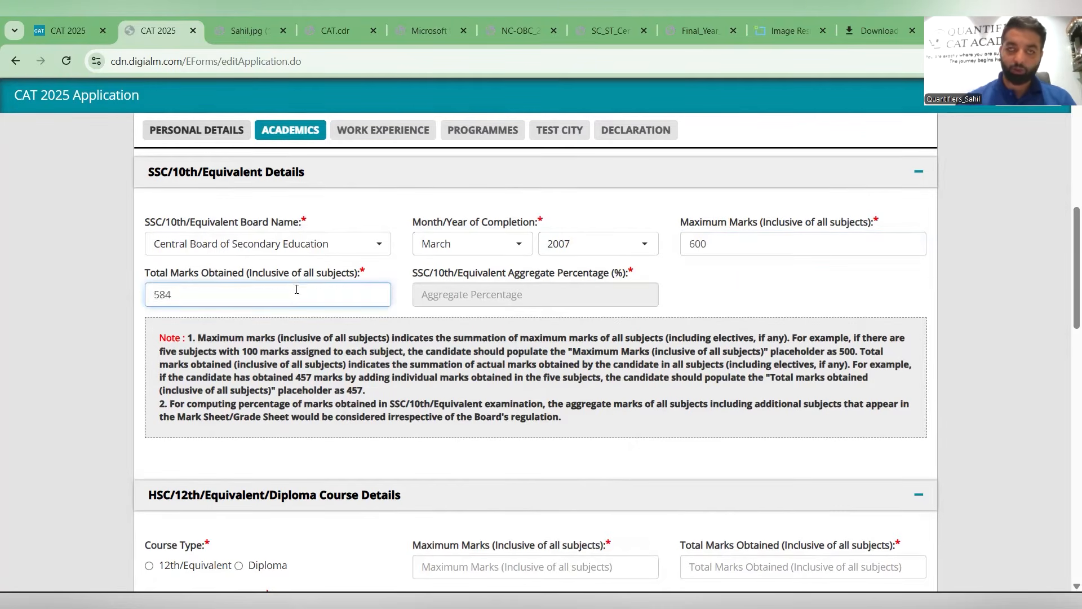
{"action": "left_click", "coordinate": [286, 321]}
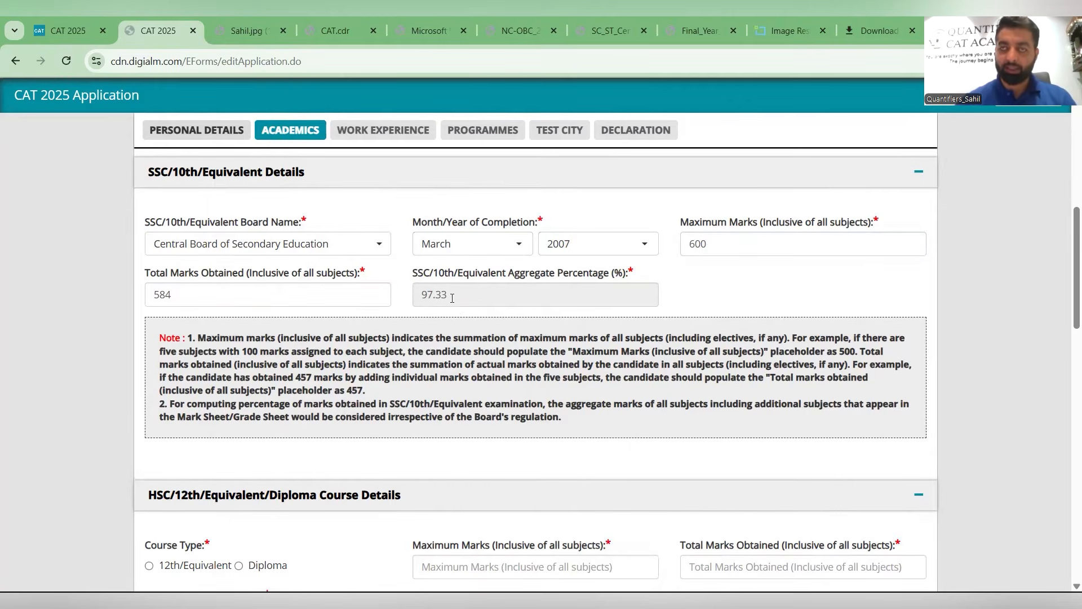
- Choose 12th/Equivalent as the HSC course type and Central Board of Secondary Education as its board
{"action": "scroll", "coordinate": [461, 248], "scroll_direction": "down", "scroll_amount": 1}
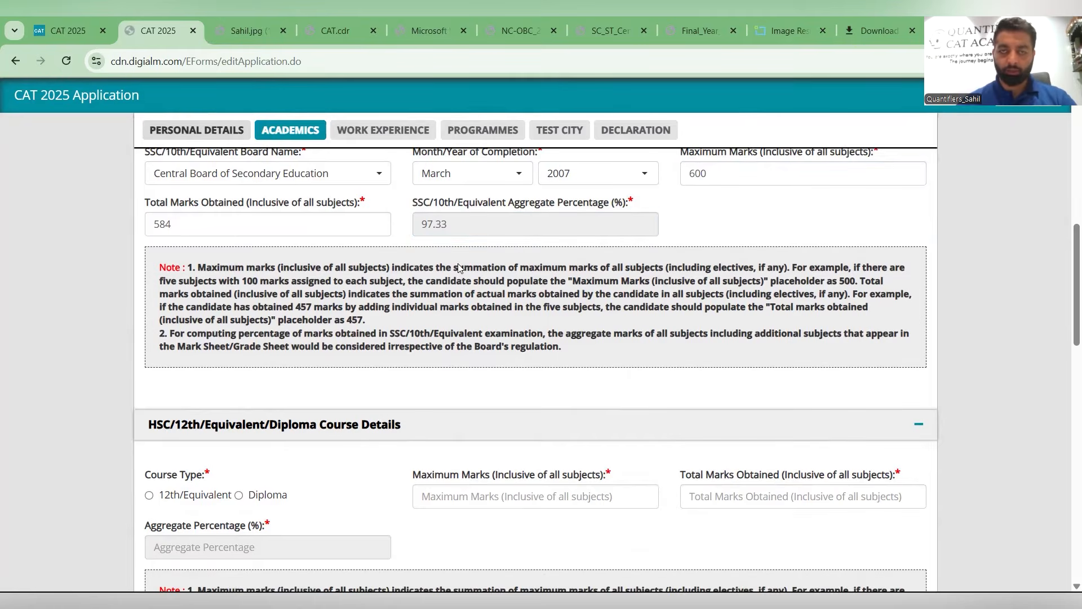
{"action": "scroll", "coordinate": [376, 342], "scroll_direction": "down", "scroll_amount": 2}
{"action": "left_click", "coordinate": [209, 355]}
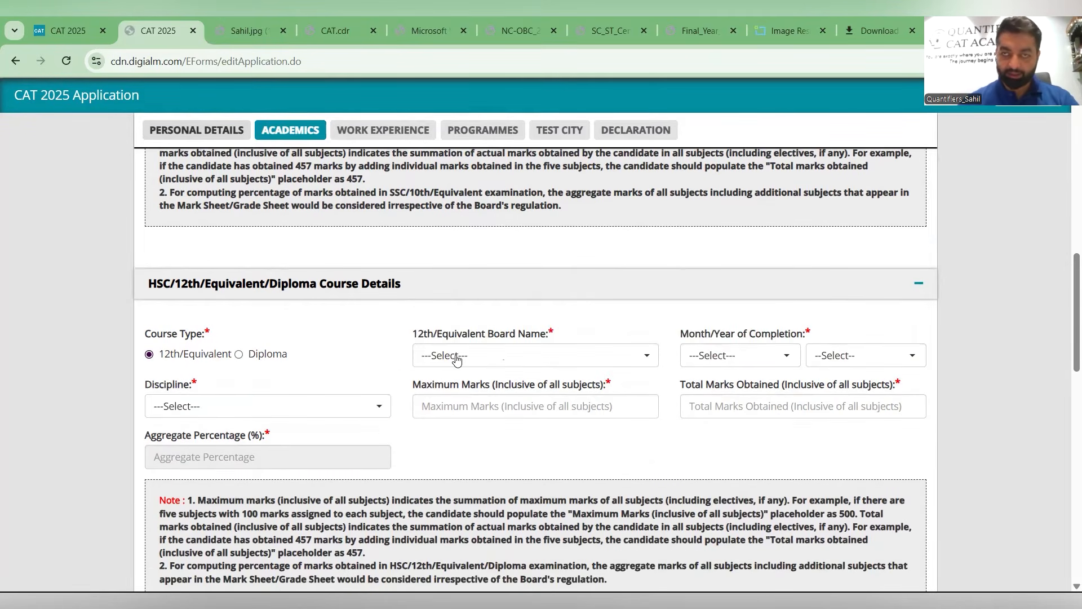
{"action": "left_click", "coordinate": [457, 357]}
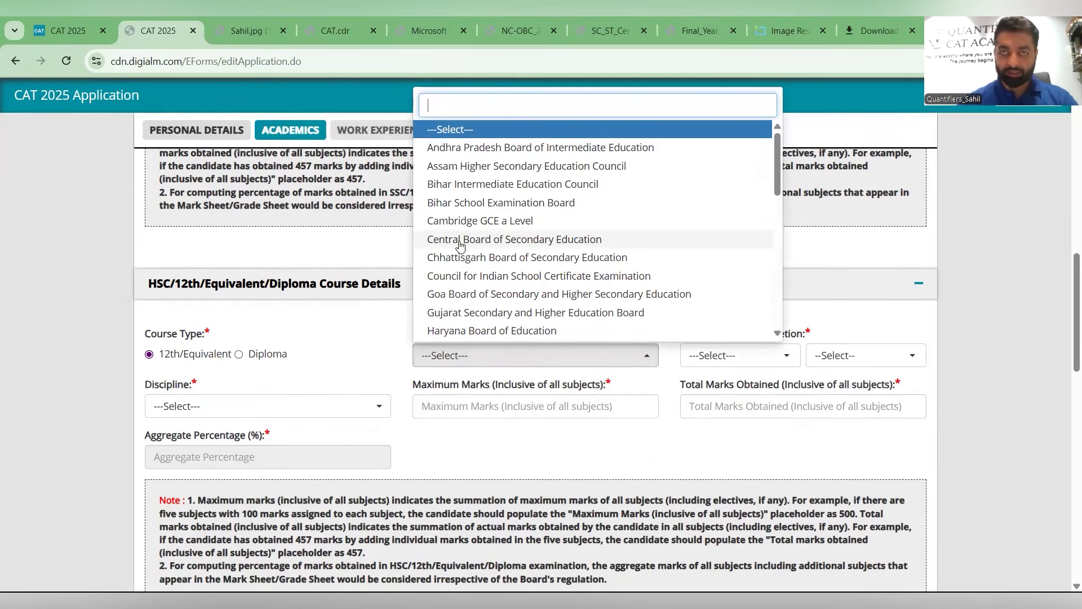
{"action": "left_click", "coordinate": [460, 241]}
{"action": "left_click", "coordinate": [748, 360]}
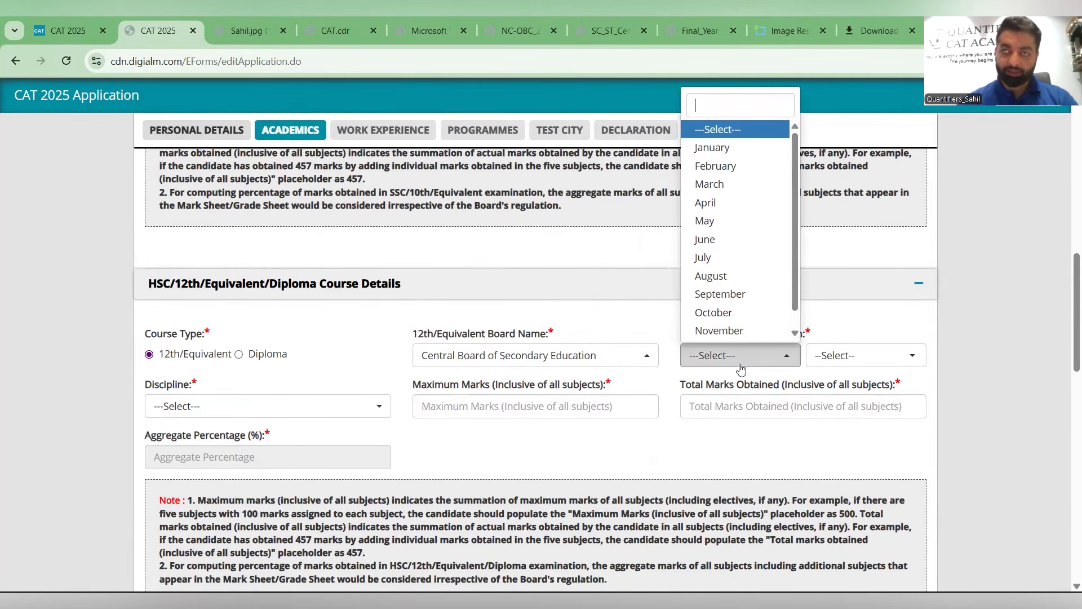
{"action": "left_click", "coordinate": [552, 360]}
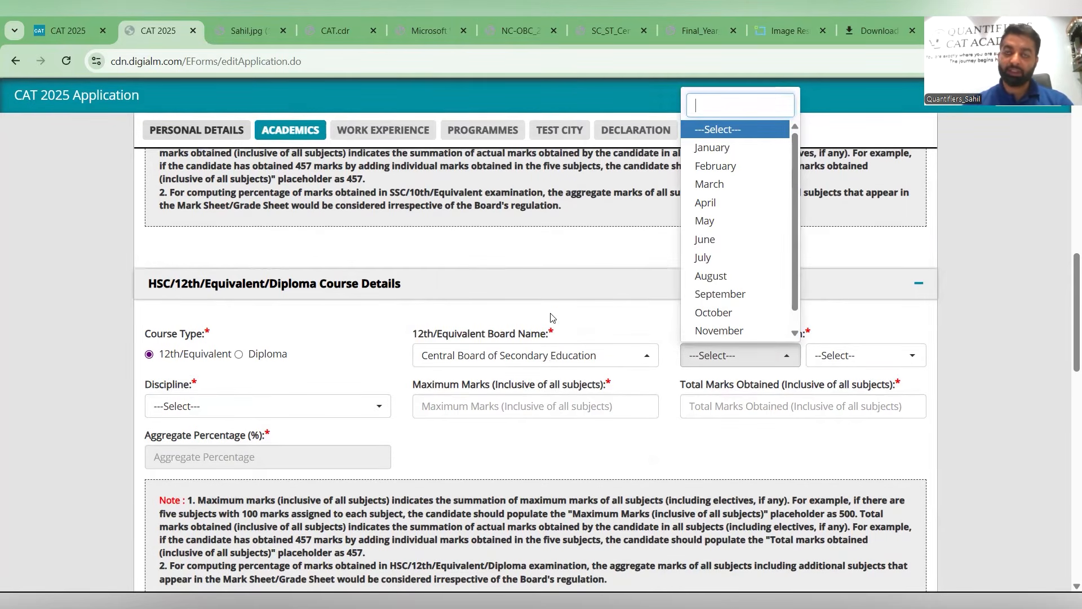
{"action": "scroll", "coordinate": [550, 293], "scroll_direction": "down", "scroll_amount": 5}
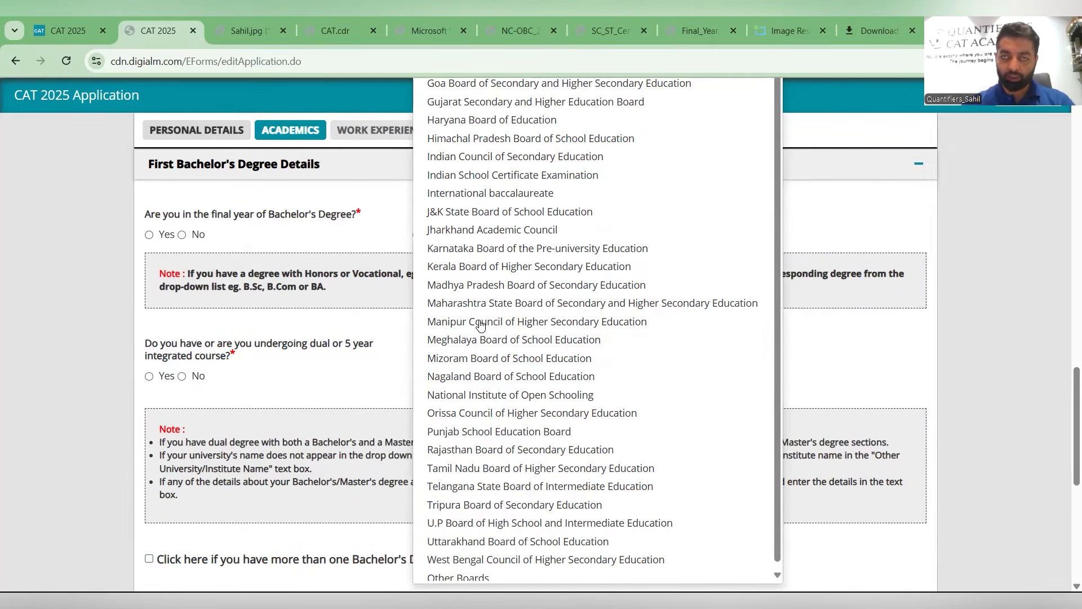
{"action": "scroll", "coordinate": [480, 326], "scroll_direction": "up", "scroll_amount": 8}
{"action": "scroll", "coordinate": [477, 332], "scroll_direction": "up", "scroll_amount": 5}
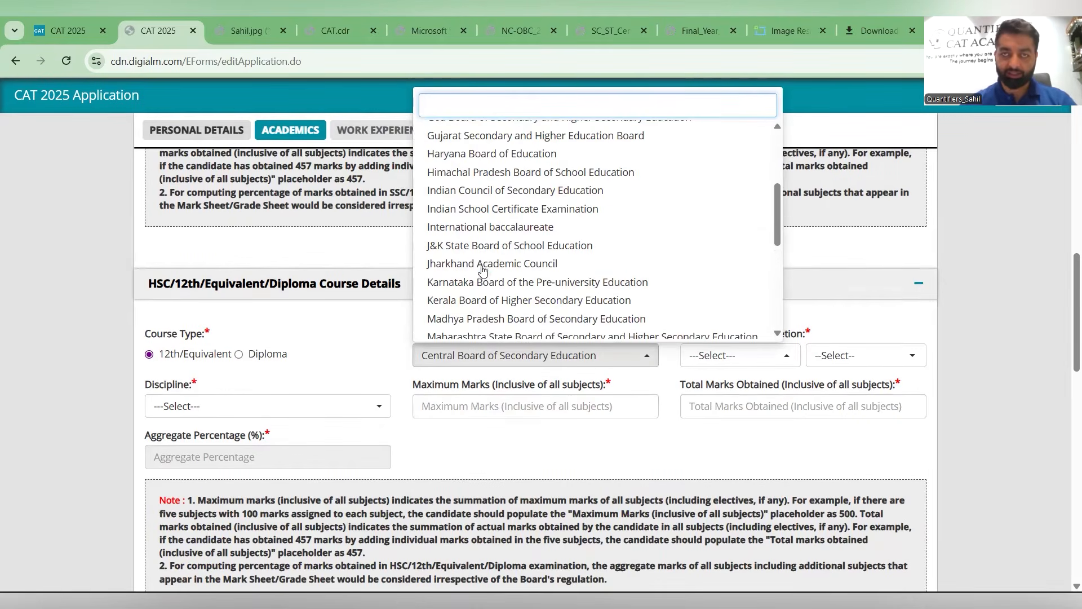
- Set the 12th month and year of completion to March 2009 and its discipline to Science
{"action": "scroll", "coordinate": [482, 279], "scroll_direction": "up", "scroll_amount": 3}
{"action": "left_click", "coordinate": [494, 249]}
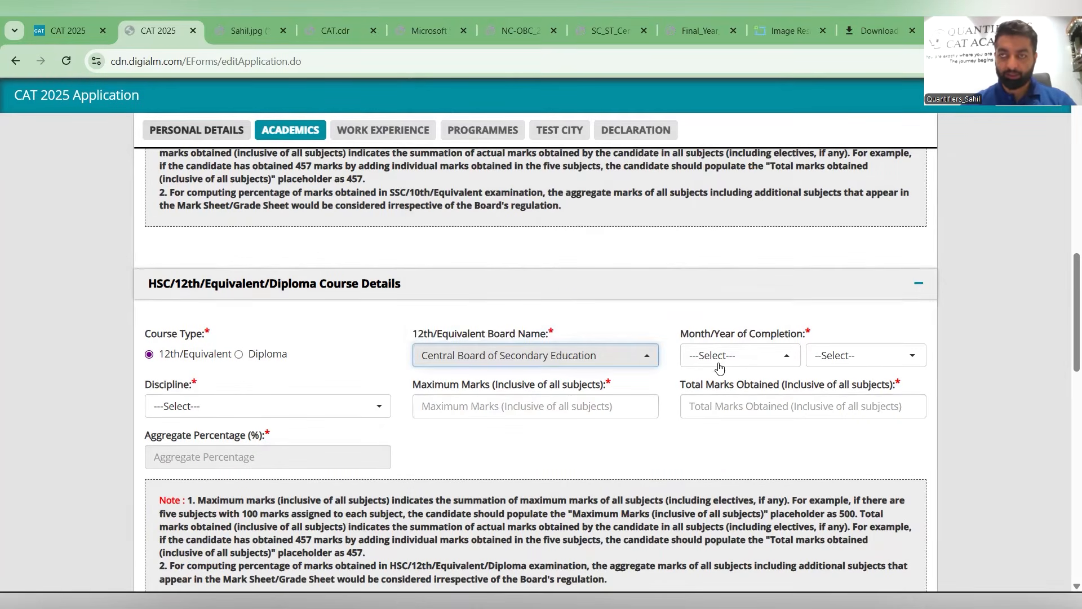
{"action": "left_click", "coordinate": [716, 358]}
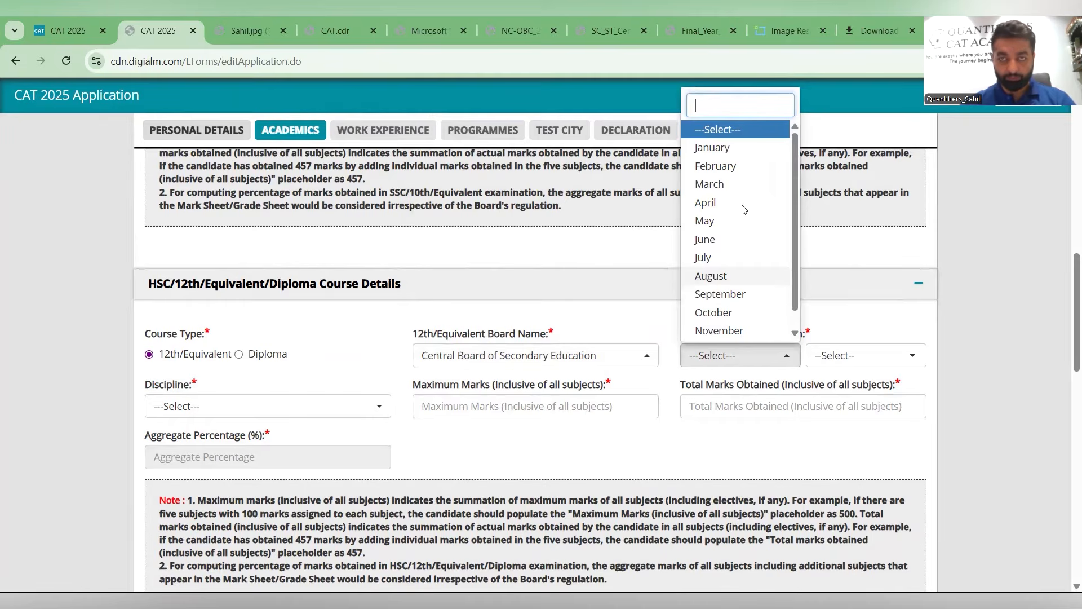
{"action": "left_click", "coordinate": [733, 184]}
{"action": "left_click", "coordinate": [866, 356]}
{"action": "scroll", "coordinate": [857, 225], "scroll_direction": "down", "scroll_amount": 5}
{"action": "left_click", "coordinate": [840, 140]}
{"action": "left_click", "coordinate": [292, 415]}
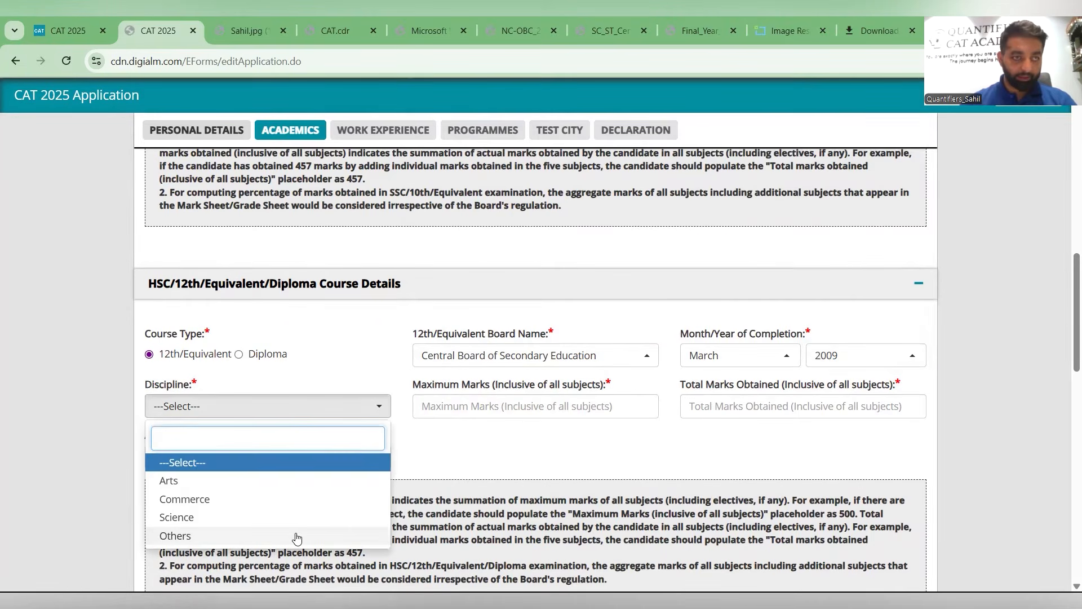
{"action": "left_click", "coordinate": [293, 522]}
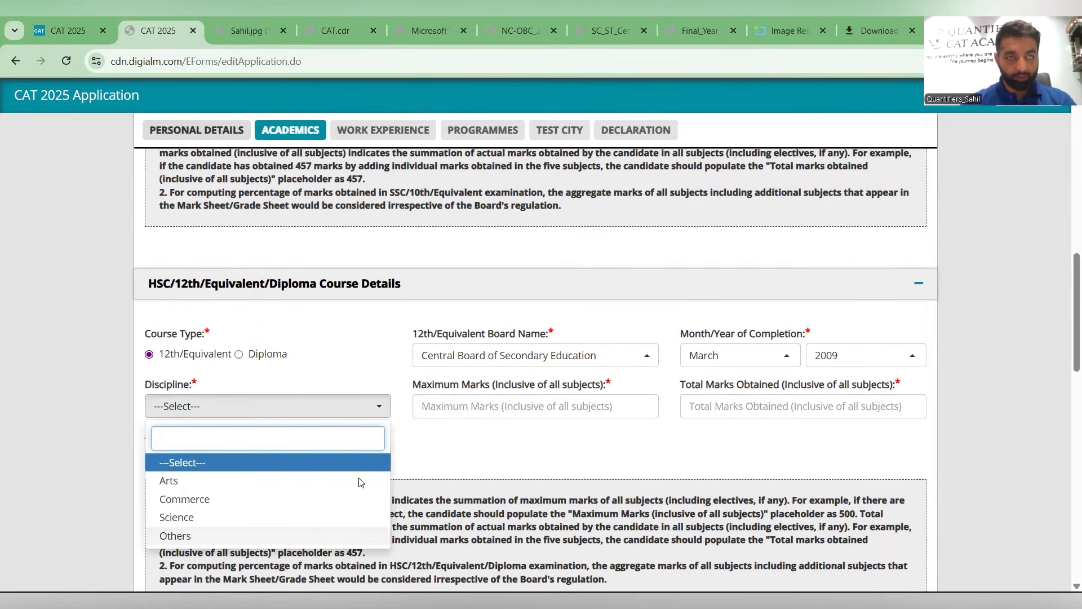
- Enter 500 as the 12th maximum marks and 399 as the total marks obtained
{"action": "left_click", "coordinate": [483, 406]}
{"action": "type", "text": "500"}
{"action": "key", "text": "Tab"}
{"action": "type", "text": "399"}
{"action": "scroll", "coordinate": [521, 366], "scroll_direction": "down", "scroll_amount": 2}
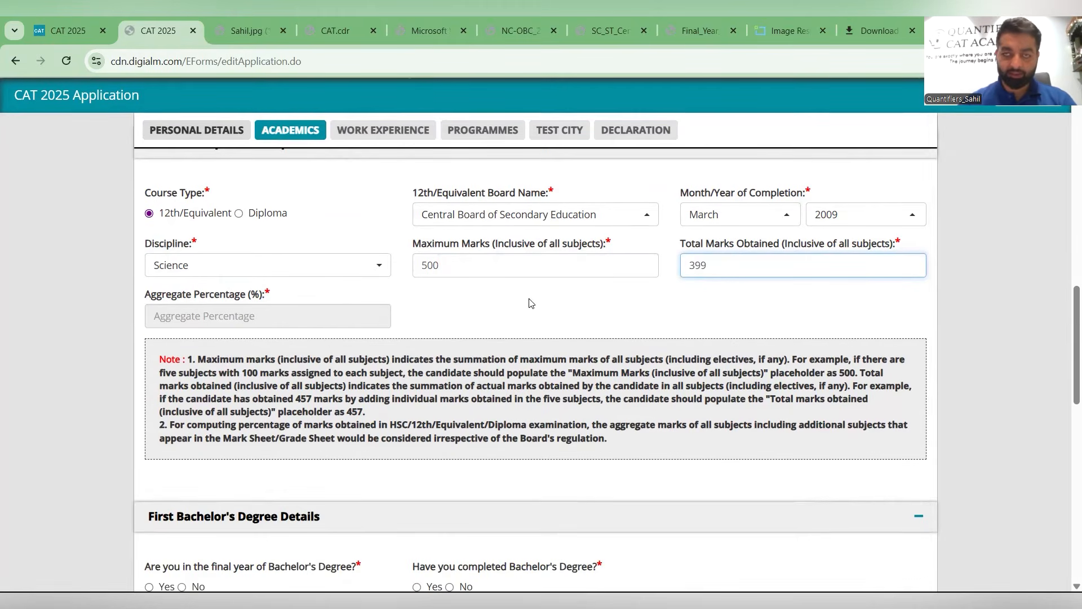
{"action": "left_click", "coordinate": [488, 309]}
{"action": "scroll", "coordinate": [438, 356], "scroll_direction": "down", "scroll_amount": 3}
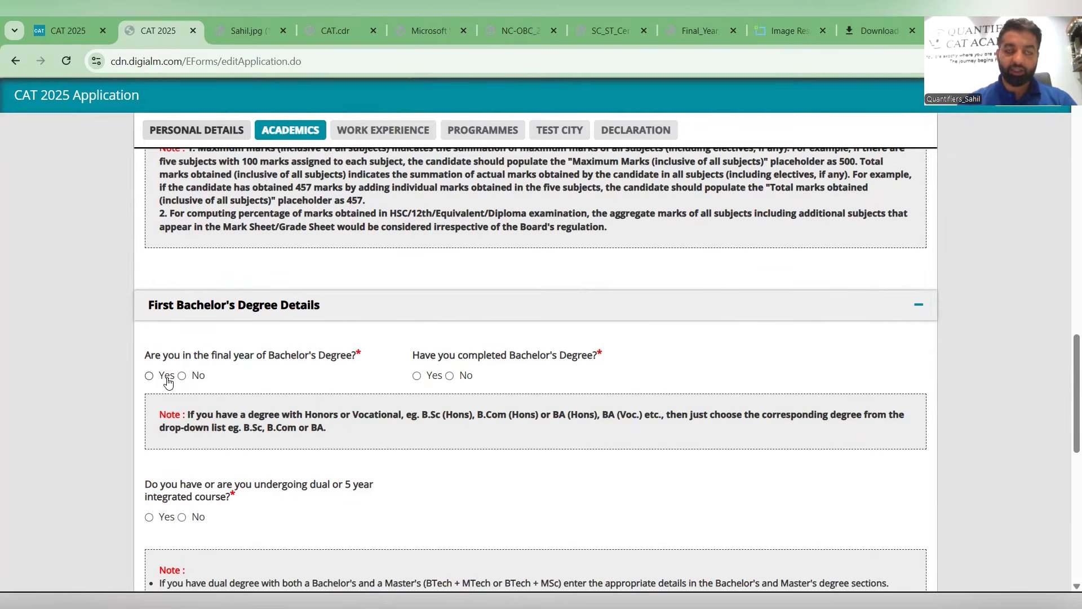
{"action": "scroll", "coordinate": [259, 333], "scroll_direction": "down", "scroll_amount": 2}
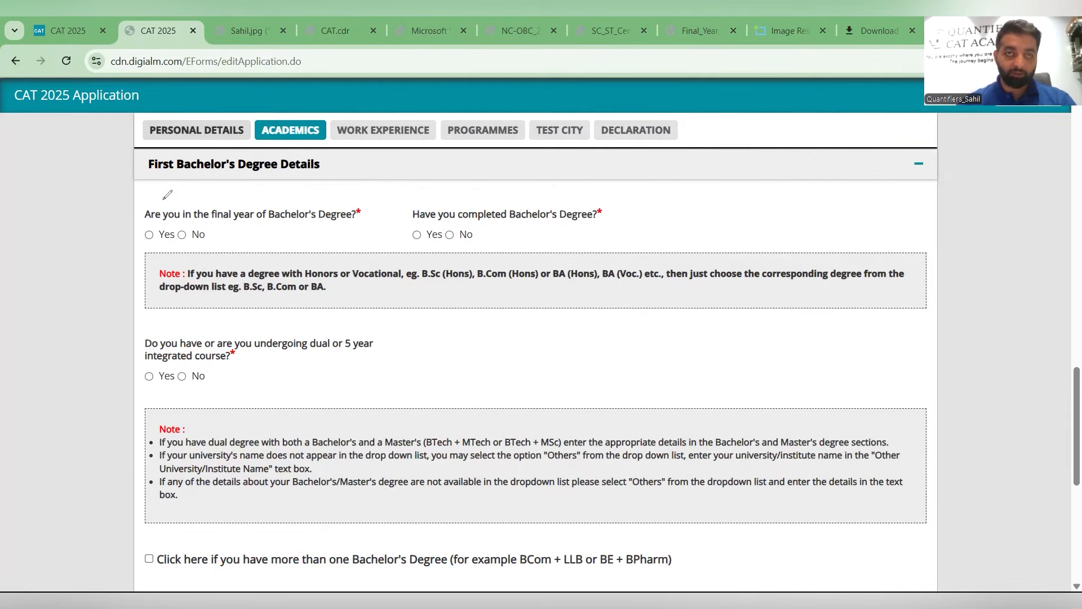
{"action": "left_click_drag", "start_coordinate": [172, 198], "coordinate": [164, 205]}
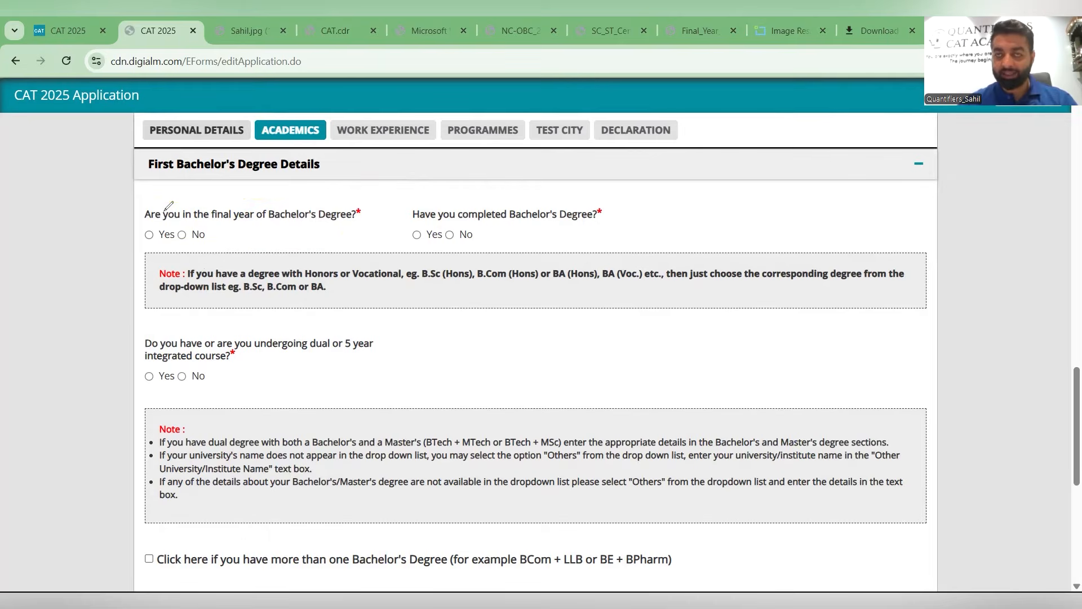
{"action": "mouse_move", "coordinate": [458, 192]}
{"action": "left_mouse_down"}
{"action": "mouse_move", "coordinate": [400, 206]}
{"action": "mouse_move", "coordinate": [633, 232]}
{"action": "mouse_move", "coordinate": [555, 203]}
{"action": "left_mouse_up"}
{"action": "left_click_drag", "start_coordinate": [419, 223], "coordinate": [405, 236]}
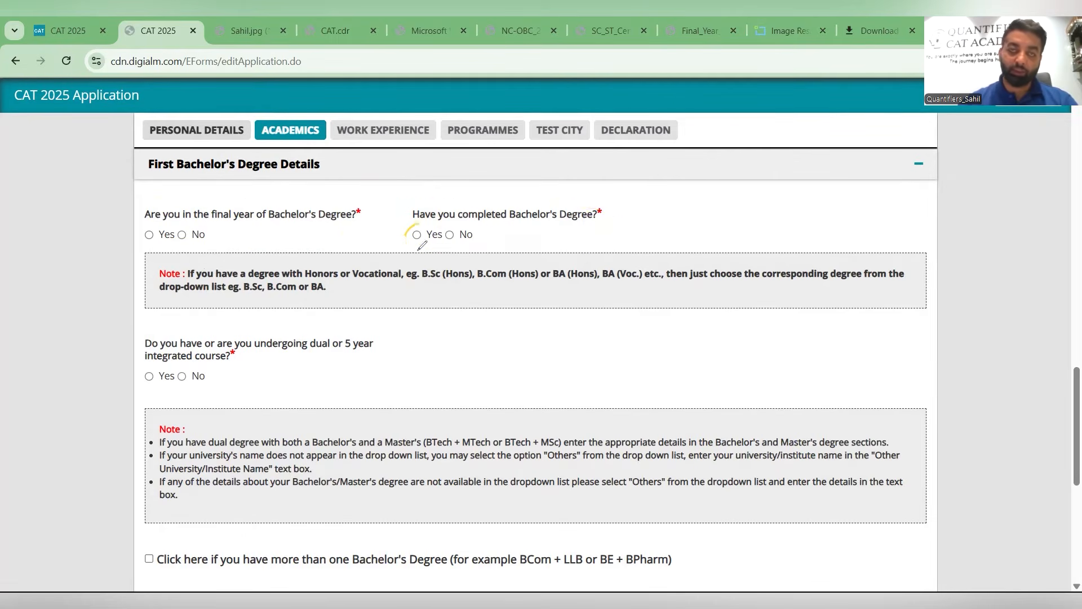
{"action": "left_click_drag", "start_coordinate": [204, 225], "coordinate": [186, 248]}
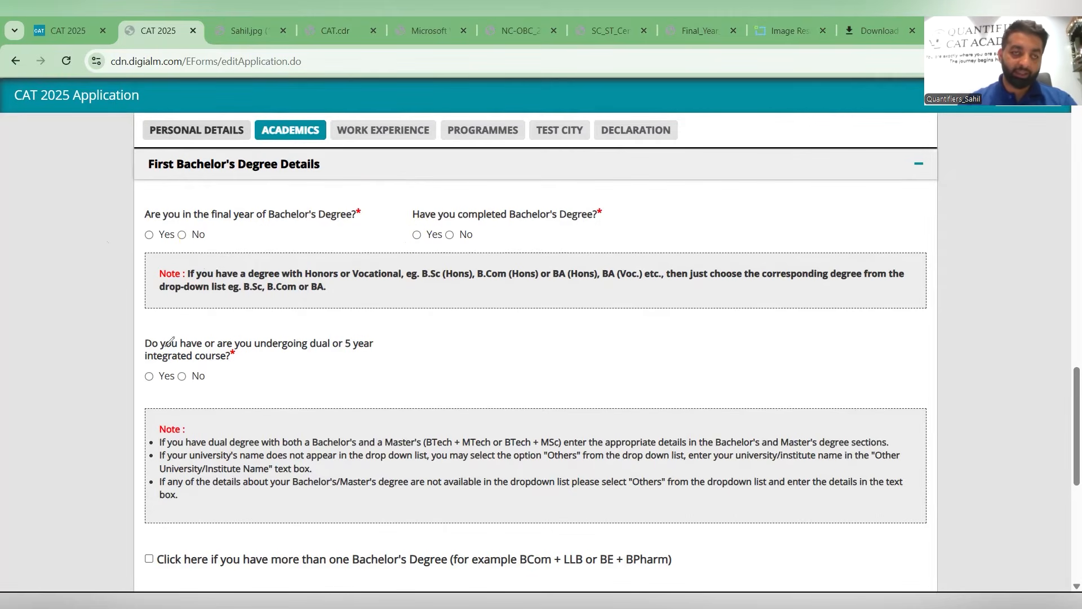
{"action": "mouse_move", "coordinate": [151, 224]}
{"action": "left_mouse_down"}
{"action": "mouse_move", "coordinate": [139, 246]}
{"action": "mouse_move", "coordinate": [150, 233]}
{"action": "left_mouse_up"}
{"action": "mouse_move", "coordinate": [449, 229]}
{"action": "left_mouse_down"}
{"action": "mouse_move", "coordinate": [456, 248]}
{"action": "mouse_move", "coordinate": [454, 227]}
{"action": "left_mouse_up"}
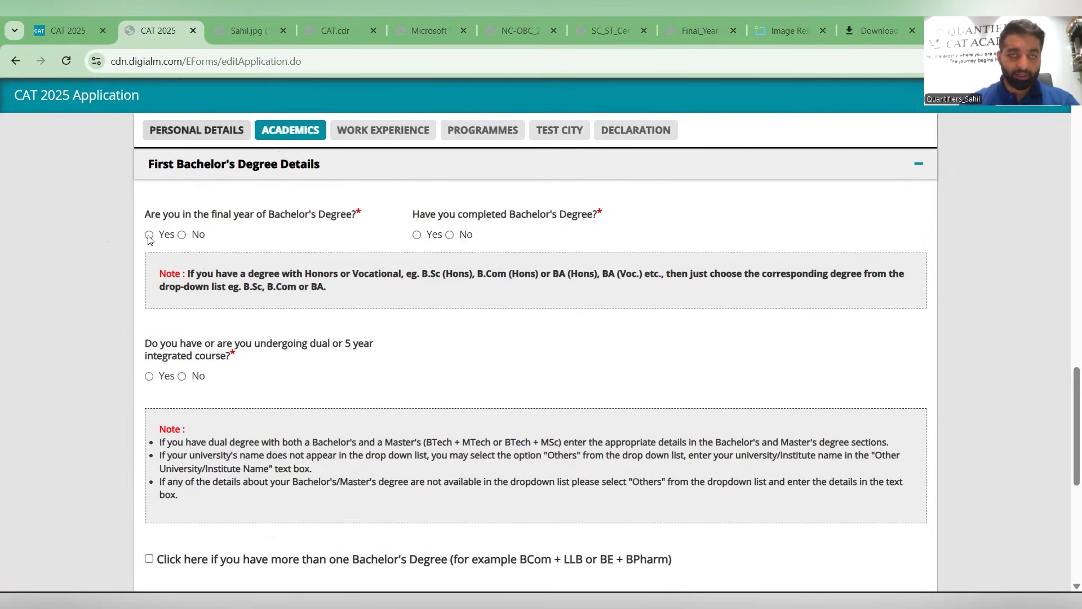
- Mark the Bachelor's degree as completed and not in final year, with a total duration of 4 Years
{"action": "left_click", "coordinate": [183, 236]}
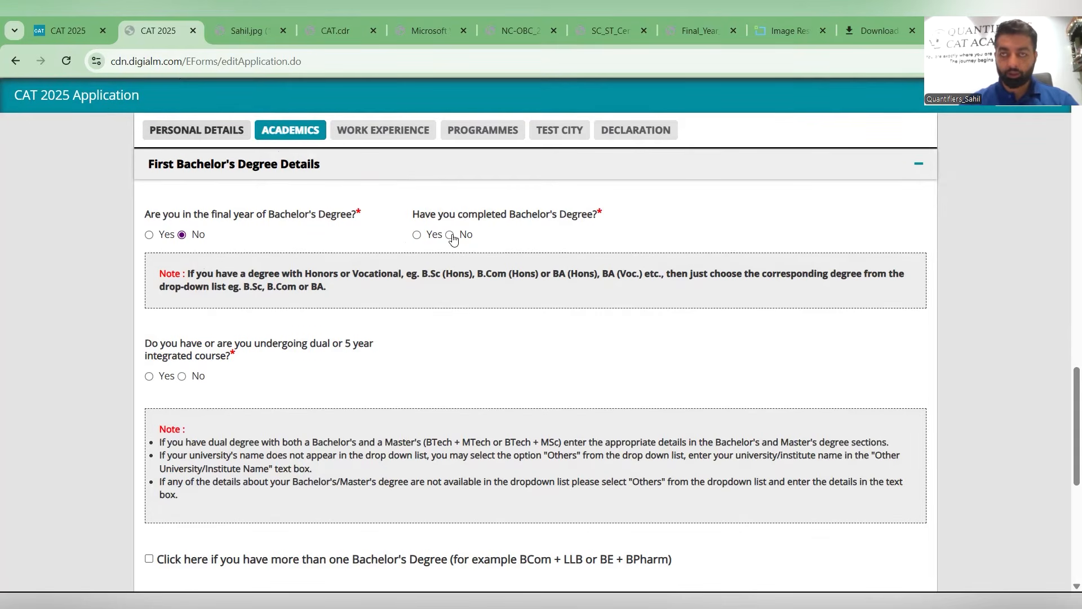
{"action": "left_click", "coordinate": [432, 241]}
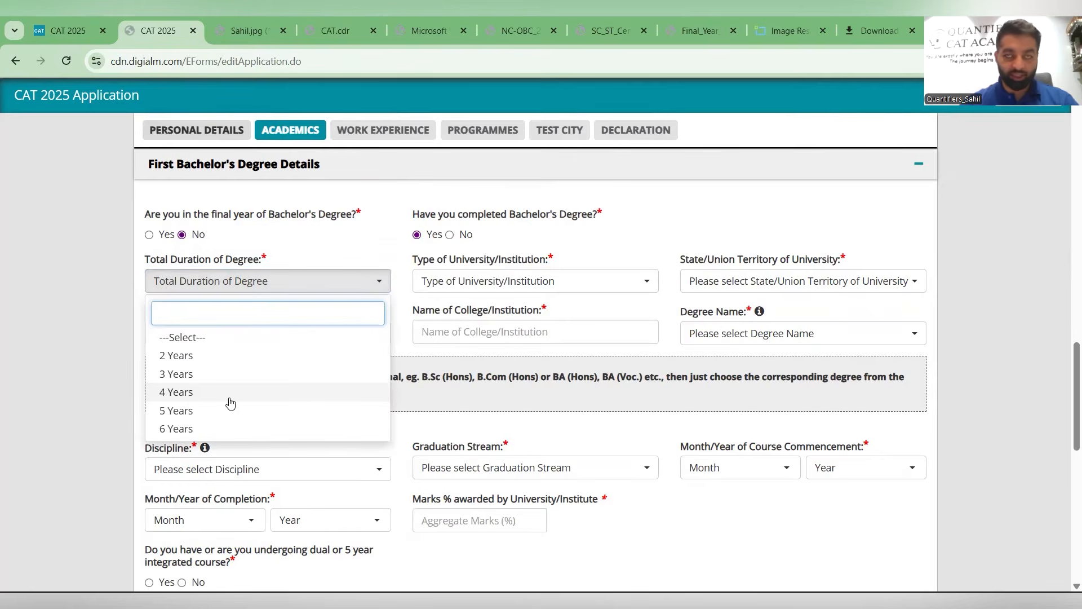
{"action": "left_click", "coordinate": [229, 396]}
- Set the university type to Central University and its state/union territory to Chandigarh
{"action": "left_click", "coordinate": [465, 286]}
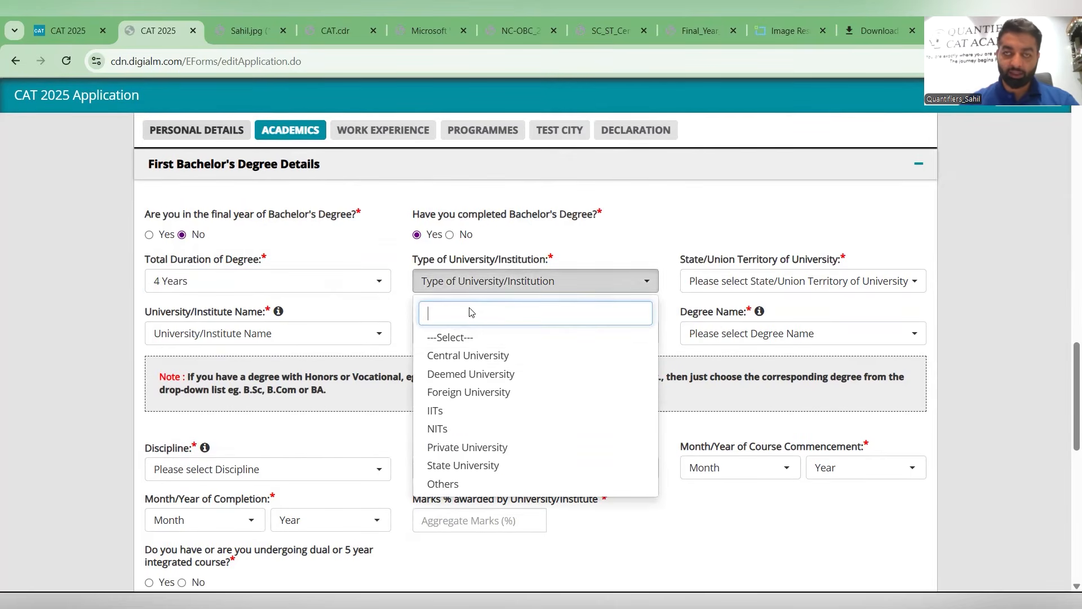
{"action": "left_click", "coordinate": [475, 362]}
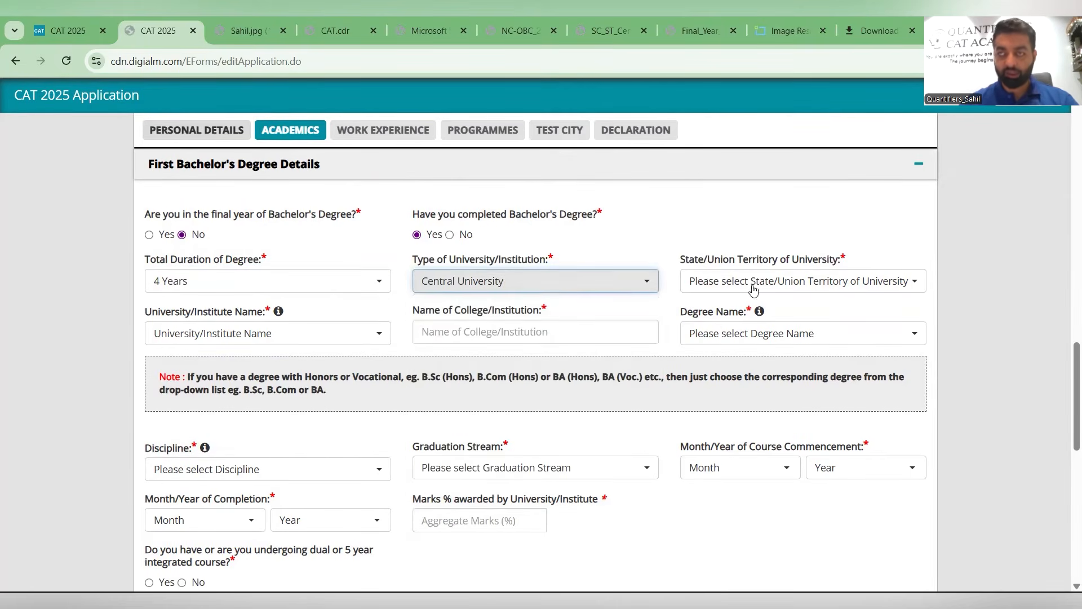
{"action": "left_click", "coordinate": [753, 290]}
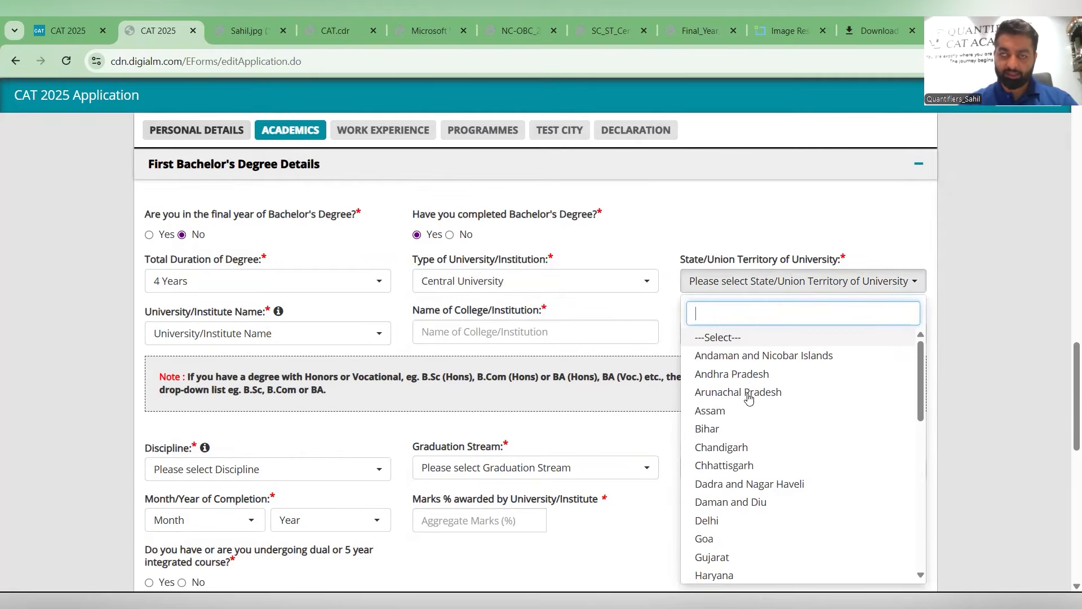
{"action": "left_click", "coordinate": [744, 451]}
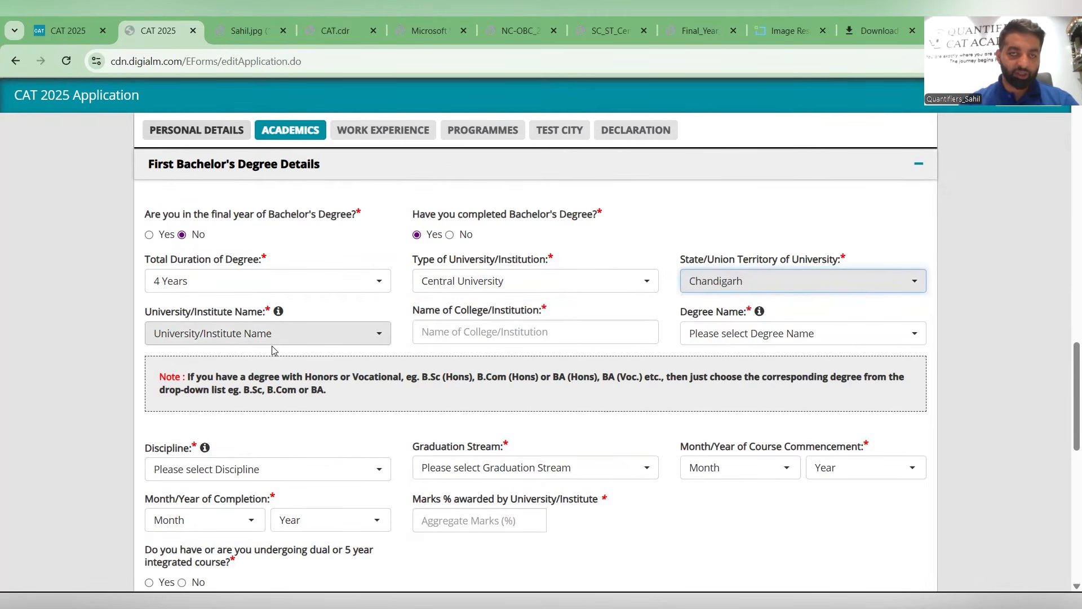
- Search the university list for Panja and choose Panjab (Chandigarh) as the university
{"action": "left_click", "coordinate": [272, 342]}
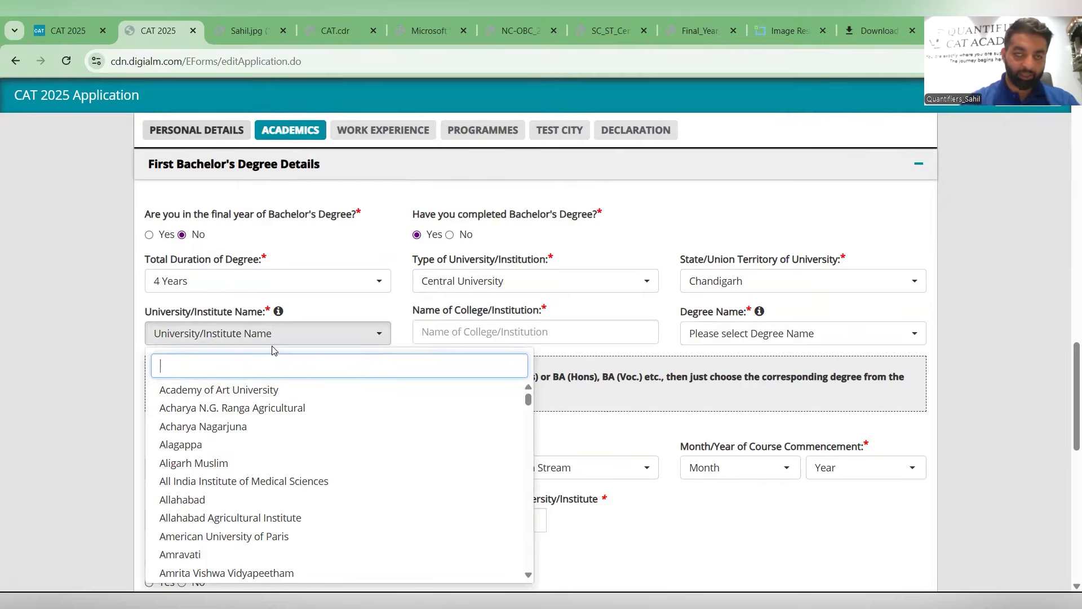
{"action": "type", "text": "Panja"}
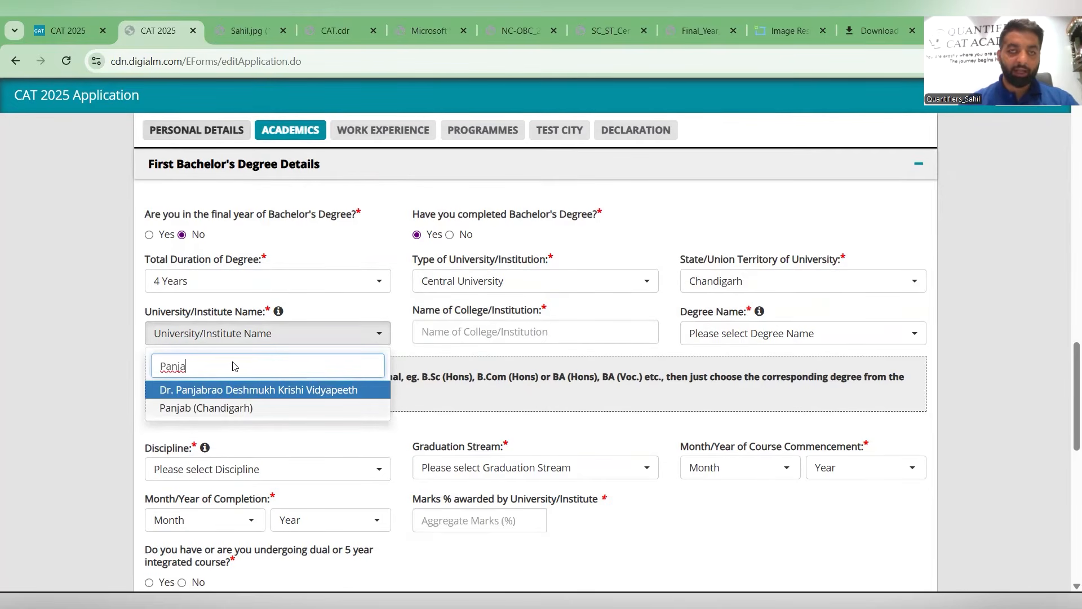
{"action": "key", "text": "Down"}
{"action": "key", "text": "Return"}
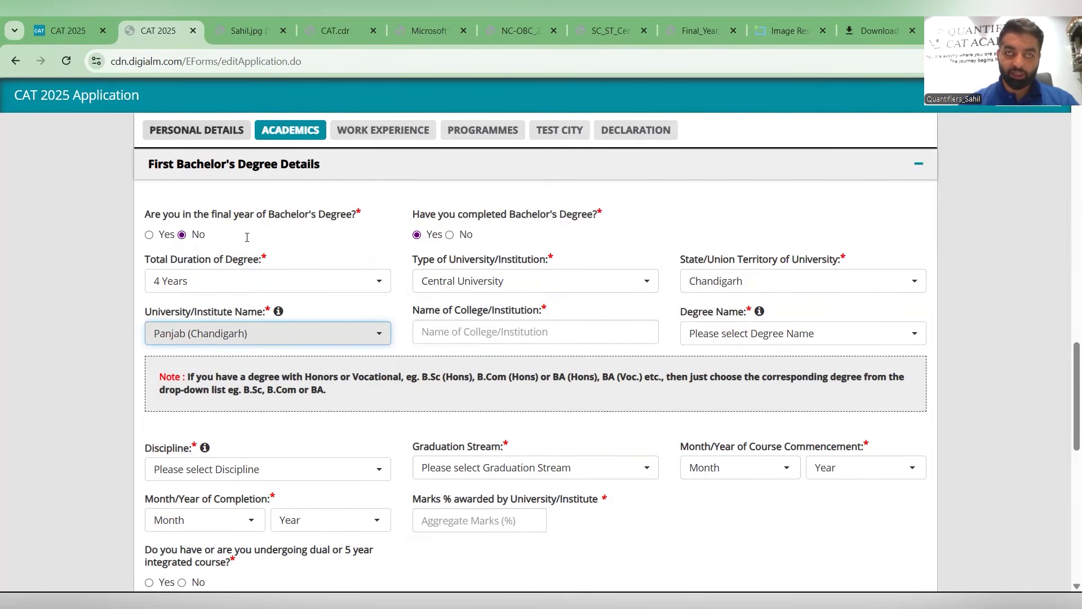
{"action": "scroll", "coordinate": [320, 204], "scroll_direction": "down", "scroll_amount": 2}
{"action": "left_click", "coordinate": [321, 204]}
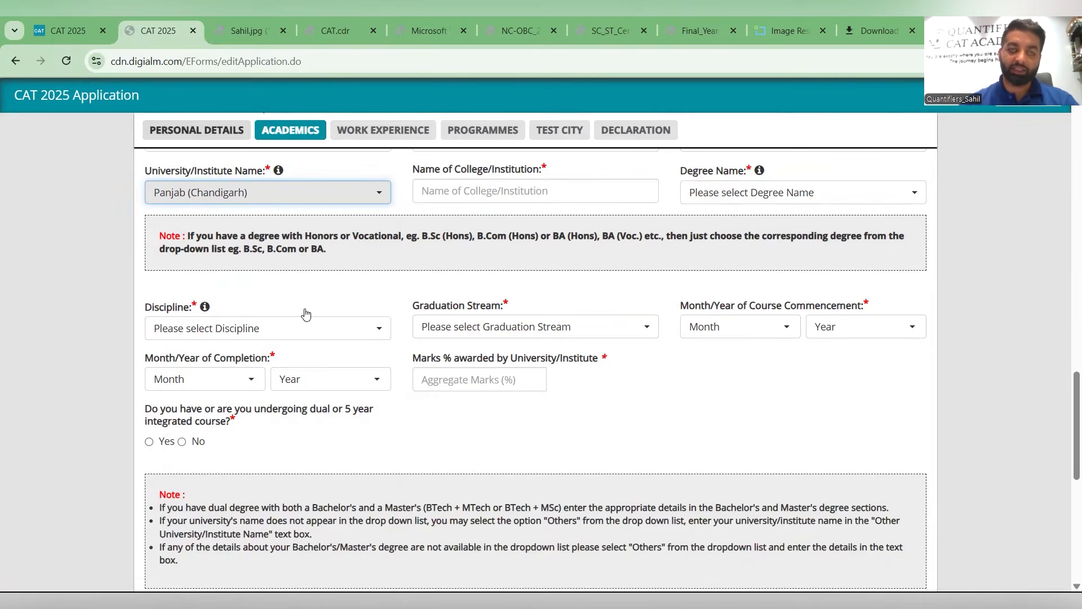
{"action": "scroll", "coordinate": [306, 341], "scroll_direction": "down", "scroll_amount": 12}
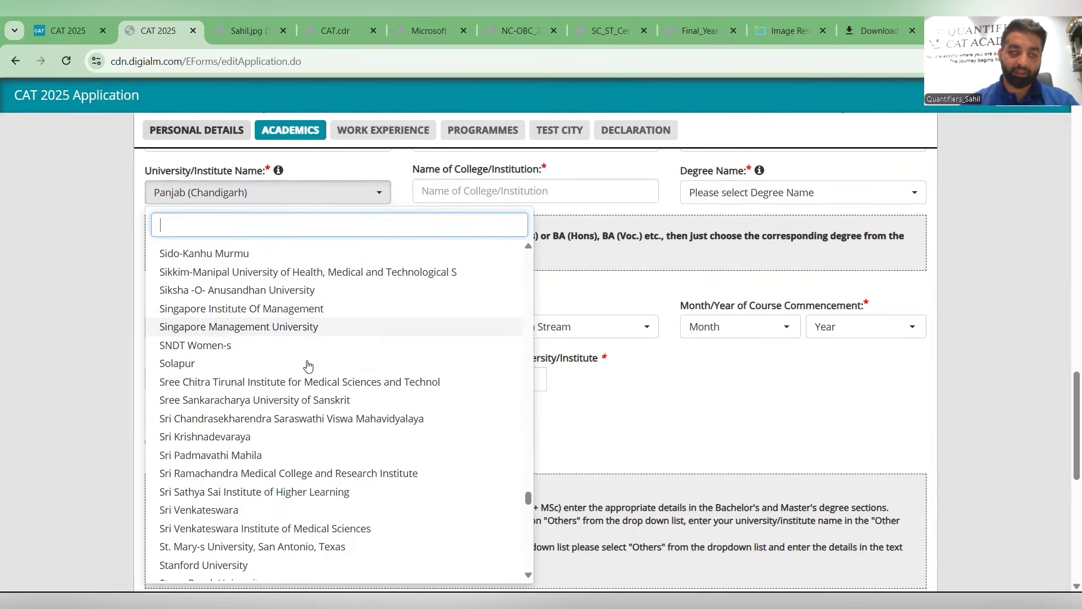
{"action": "scroll", "coordinate": [307, 367], "scroll_direction": "down", "scroll_amount": 10}
{"action": "scroll", "coordinate": [204, 353], "scroll_direction": "down", "scroll_amount": 10}
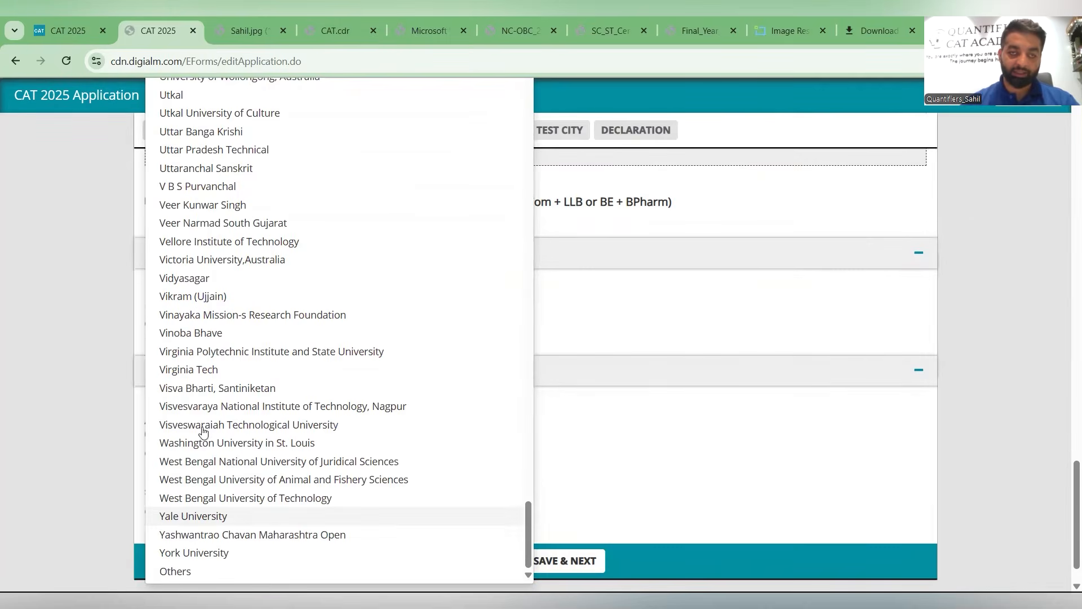
{"action": "left_click", "coordinate": [396, 337]}
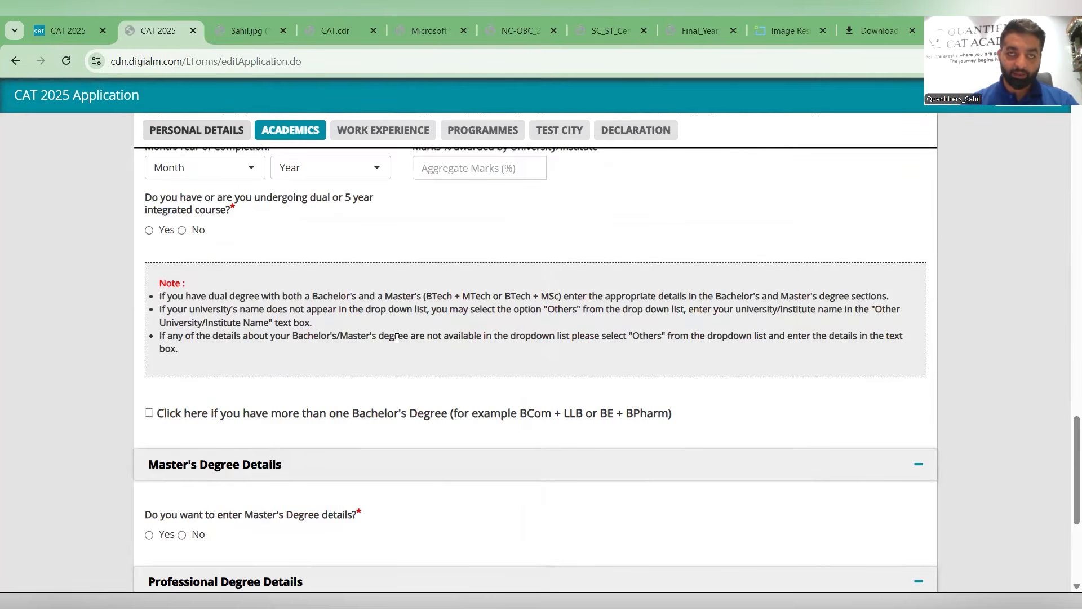
- Enter UIET as the name of the college/institution
{"action": "scroll", "coordinate": [332, 323], "scroll_direction": "up", "scroll_amount": 6}
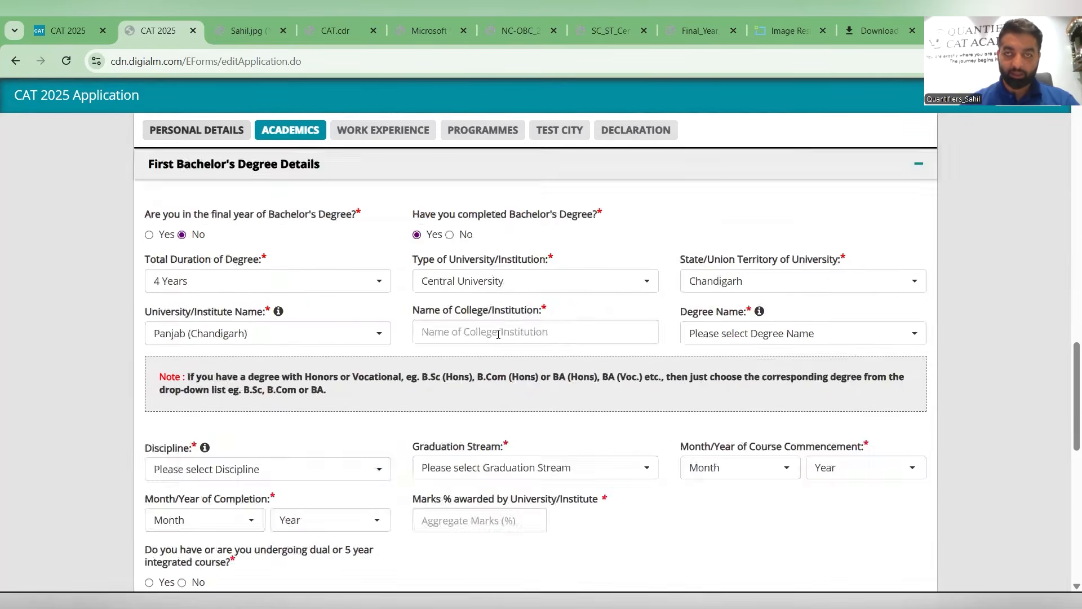
{"action": "left_click", "coordinate": [498, 334]}
{"action": "type", "text": "UIET"}
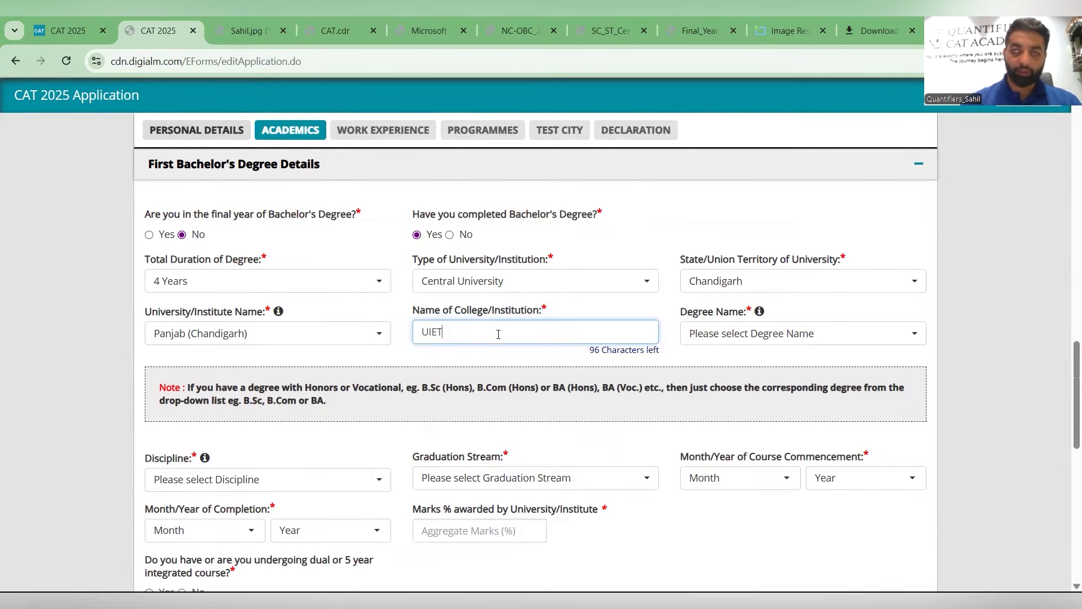
- Choose BTECH - Bachelor of Technology (any) as the degree name
{"action": "left_click", "coordinate": [687, 310]}
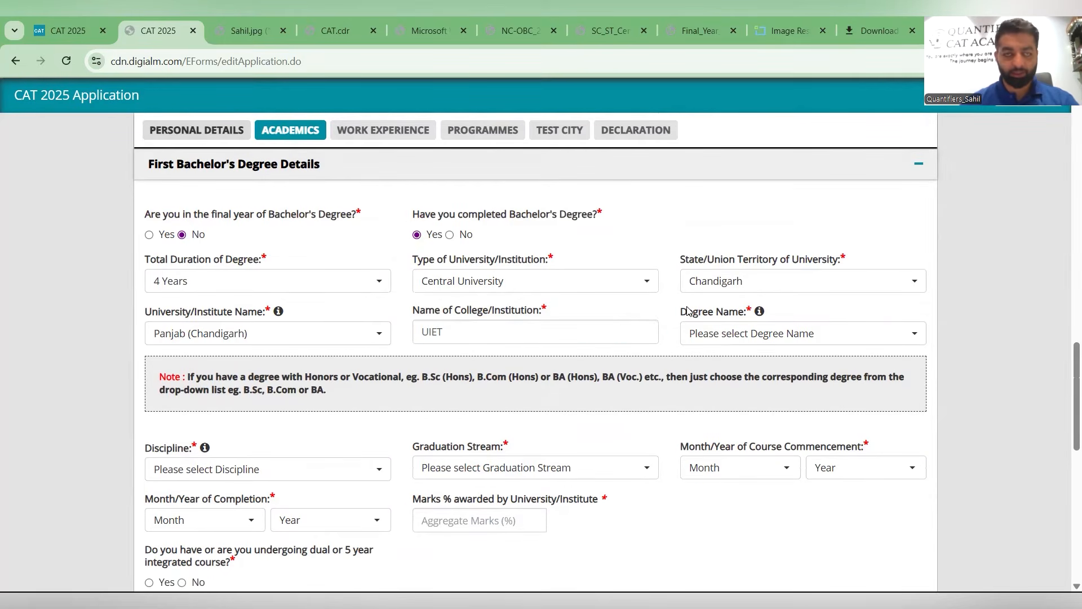
{"action": "left_click", "coordinate": [687, 311]}
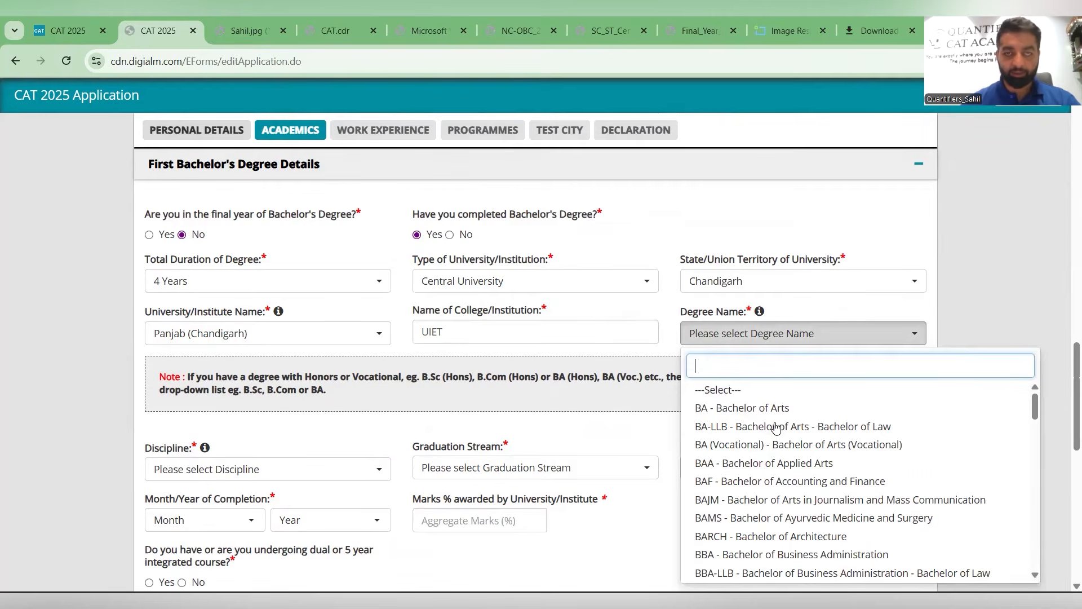
{"action": "scroll", "coordinate": [776, 431], "scroll_direction": "down", "scroll_amount": 5}
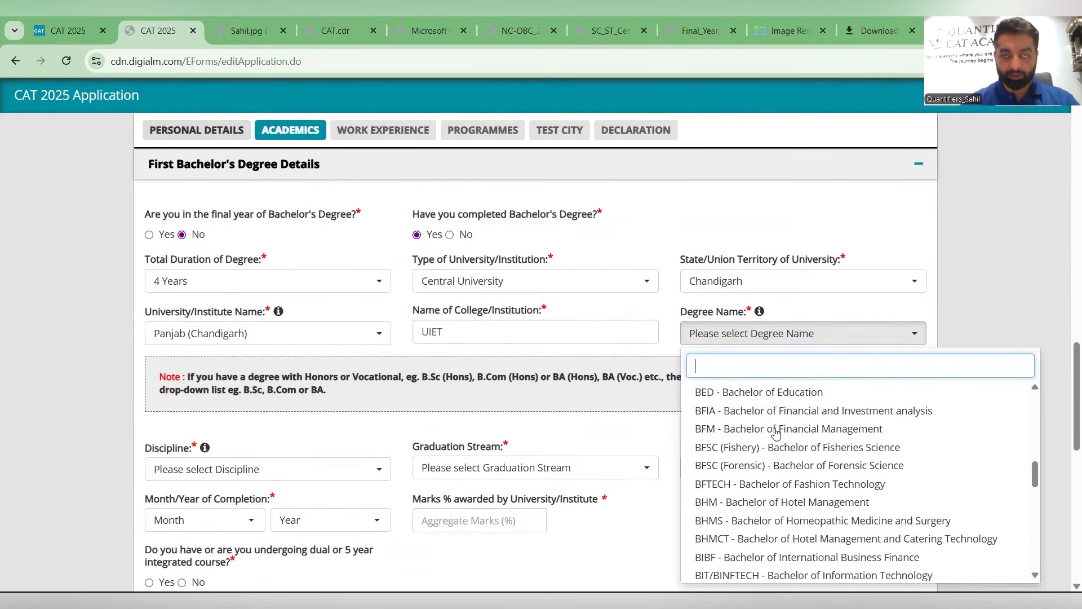
{"action": "scroll", "coordinate": [775, 431], "scroll_direction": "down", "scroll_amount": 4}
{"action": "scroll", "coordinate": [590, 329], "scroll_direction": "down", "scroll_amount": 4}
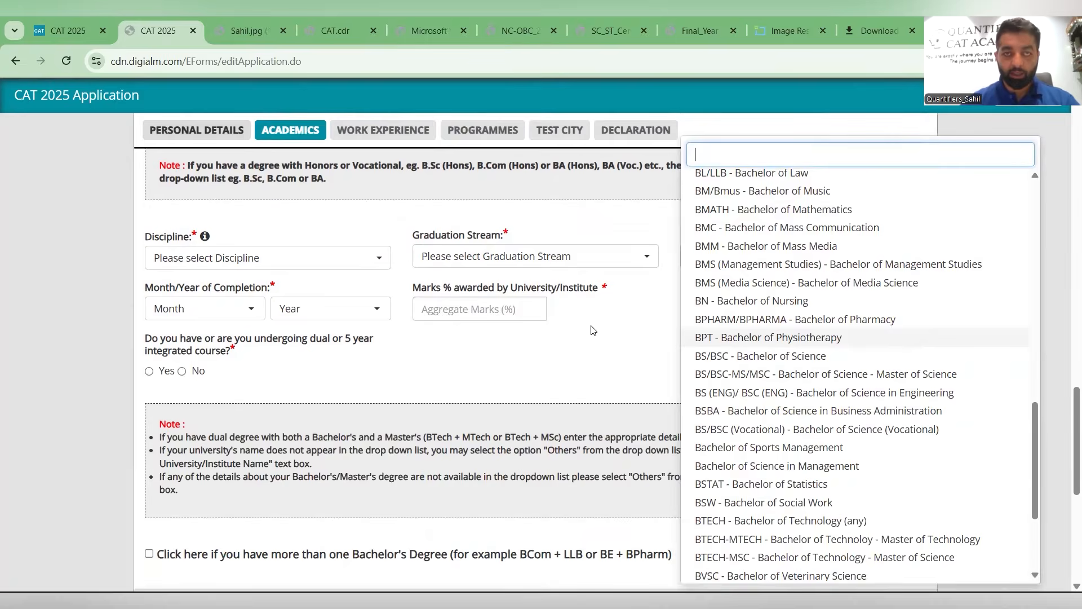
{"action": "scroll", "coordinate": [591, 330], "scroll_direction": "down", "scroll_amount": 5}
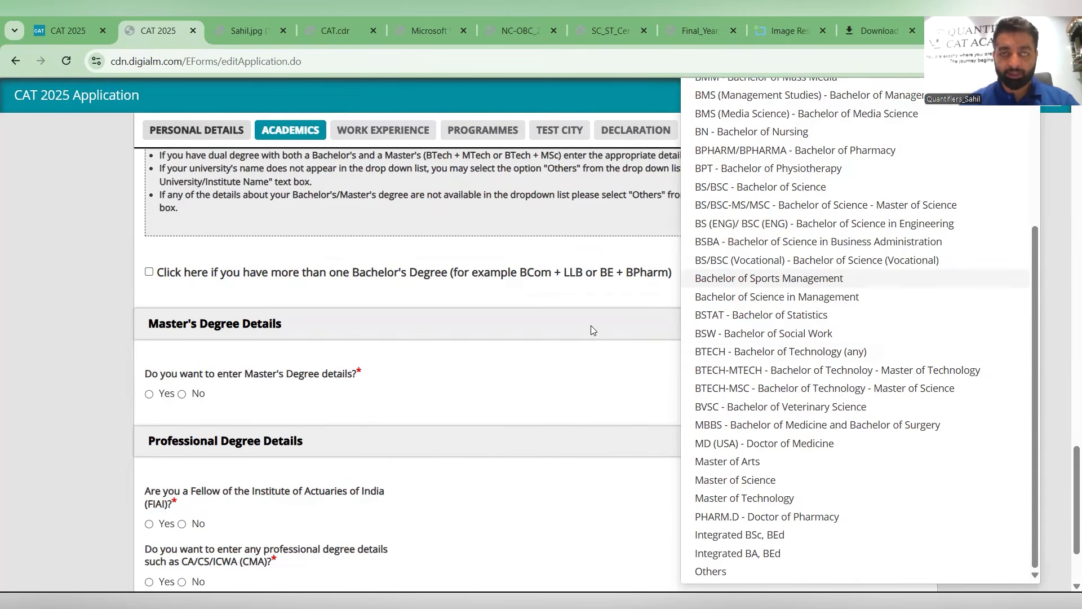
{"action": "left_click", "coordinate": [727, 351]}
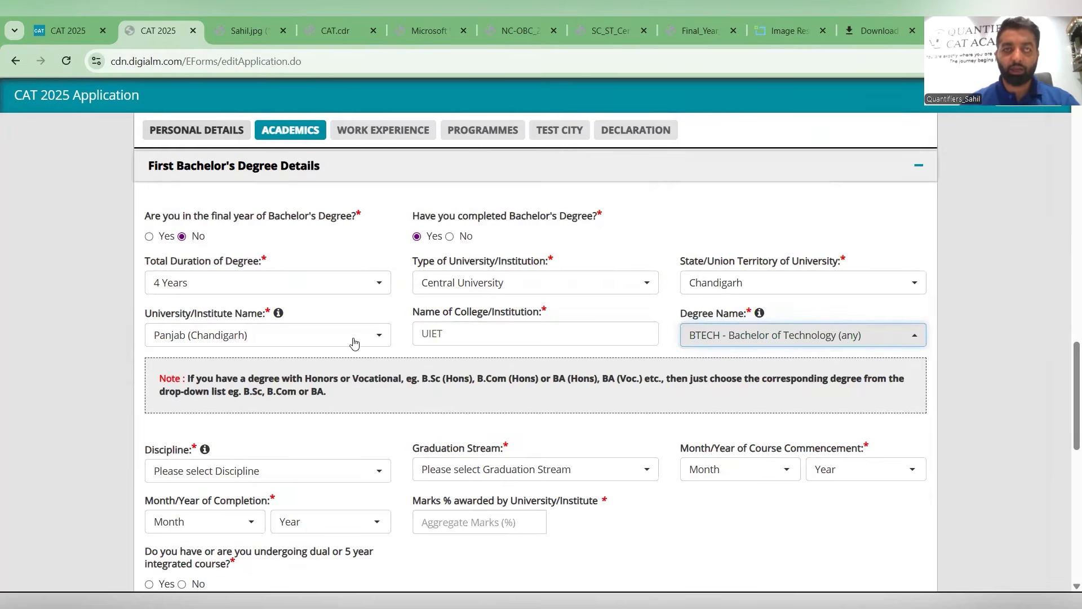
- Choose Engineering/Technology as the Bachelor's degree discipline
{"action": "scroll", "coordinate": [163, 370], "scroll_direction": "down", "scroll_amount": 3}
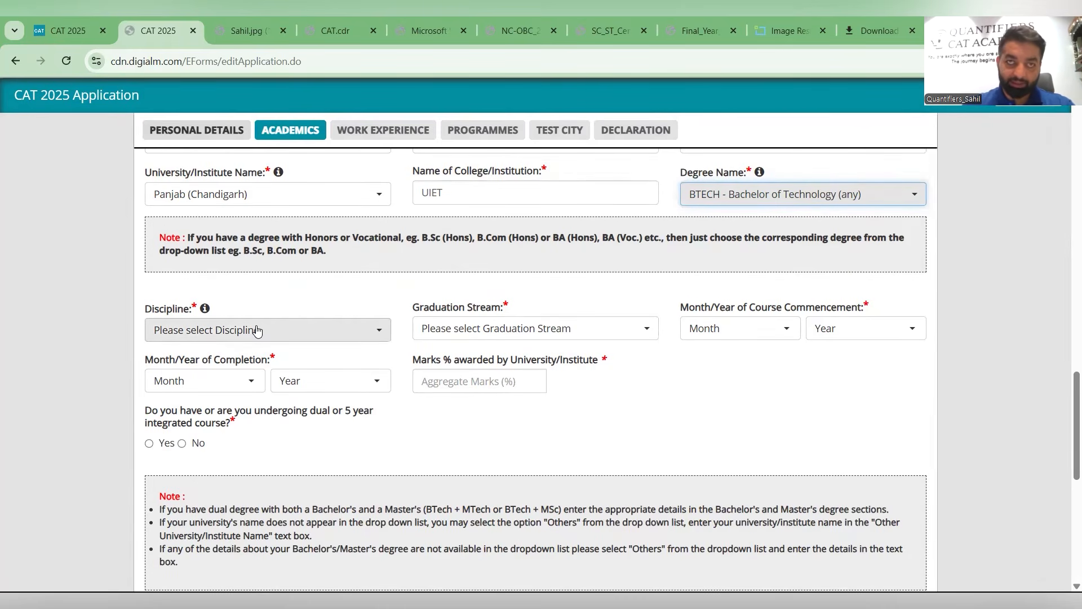
{"action": "scroll", "coordinate": [258, 269], "scroll_direction": "down", "scroll_amount": 1}
{"action": "left_click", "coordinate": [258, 269]}
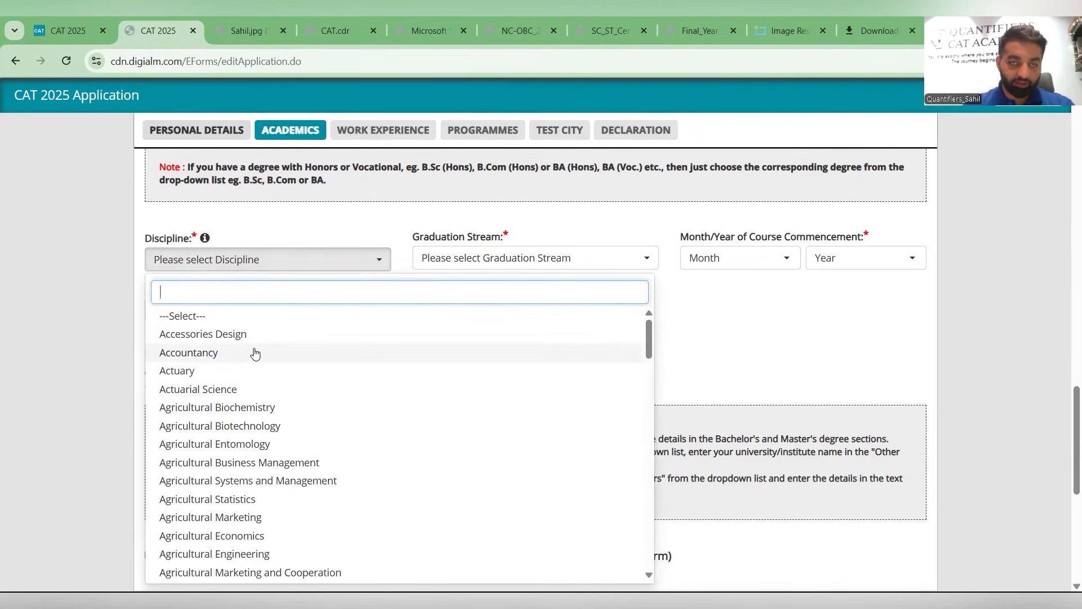
{"action": "scroll", "coordinate": [254, 353], "scroll_direction": "down", "scroll_amount": 5}
{"action": "scroll", "coordinate": [253, 354], "scroll_direction": "down", "scroll_amount": 4}
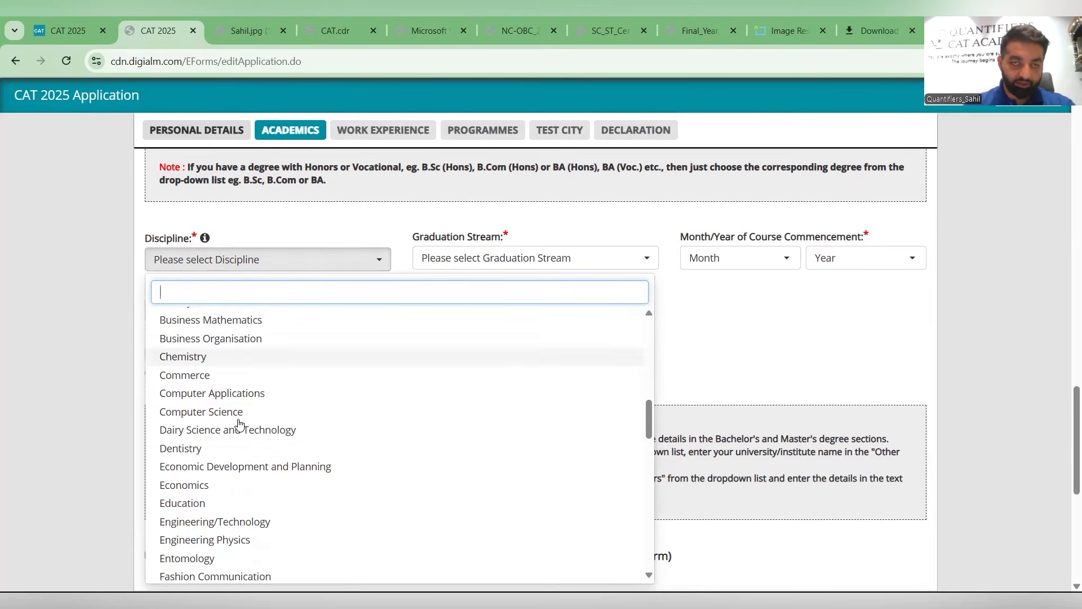
{"action": "left_click", "coordinate": [228, 521]}
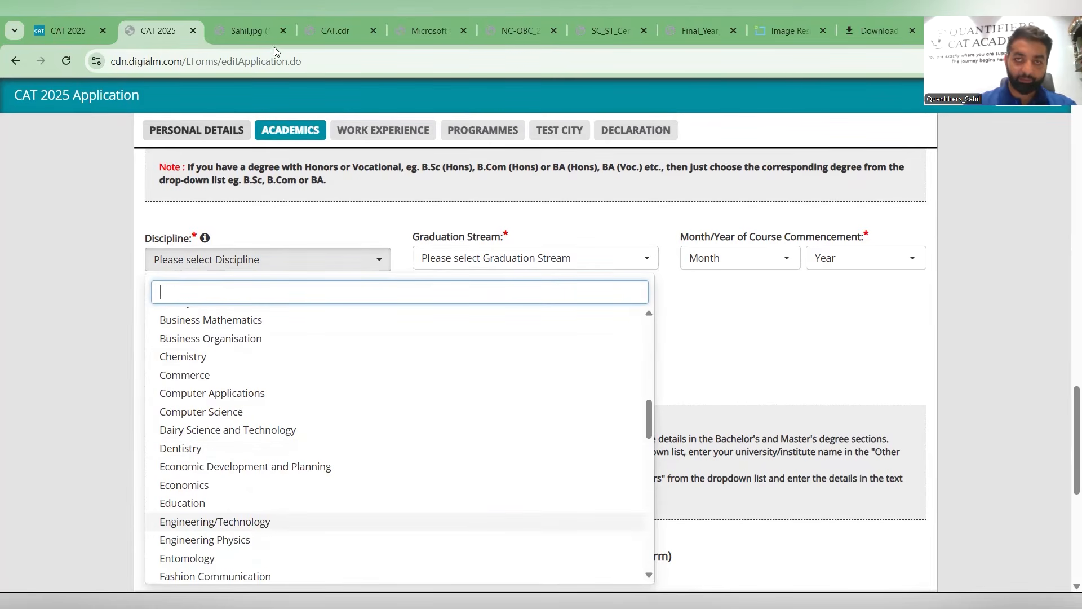
- Set the graduation stream to Engineering and the course commencement to June 2009
{"action": "left_click", "coordinate": [525, 265]}
{"action": "left_click", "coordinate": [511, 335]}
{"action": "left_click", "coordinate": [715, 257]}
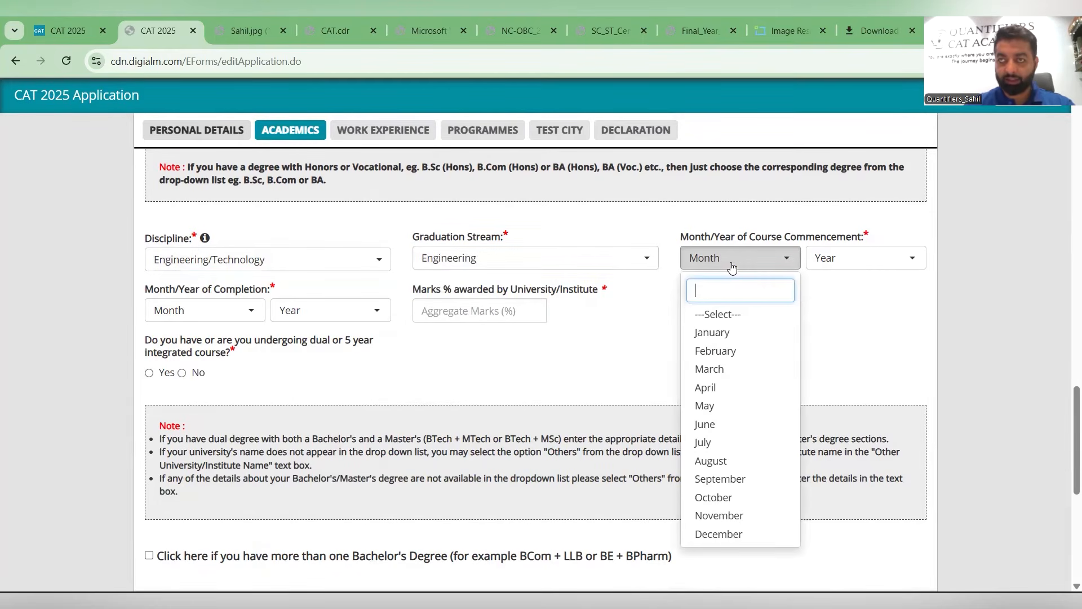
{"action": "left_click", "coordinate": [716, 430]}
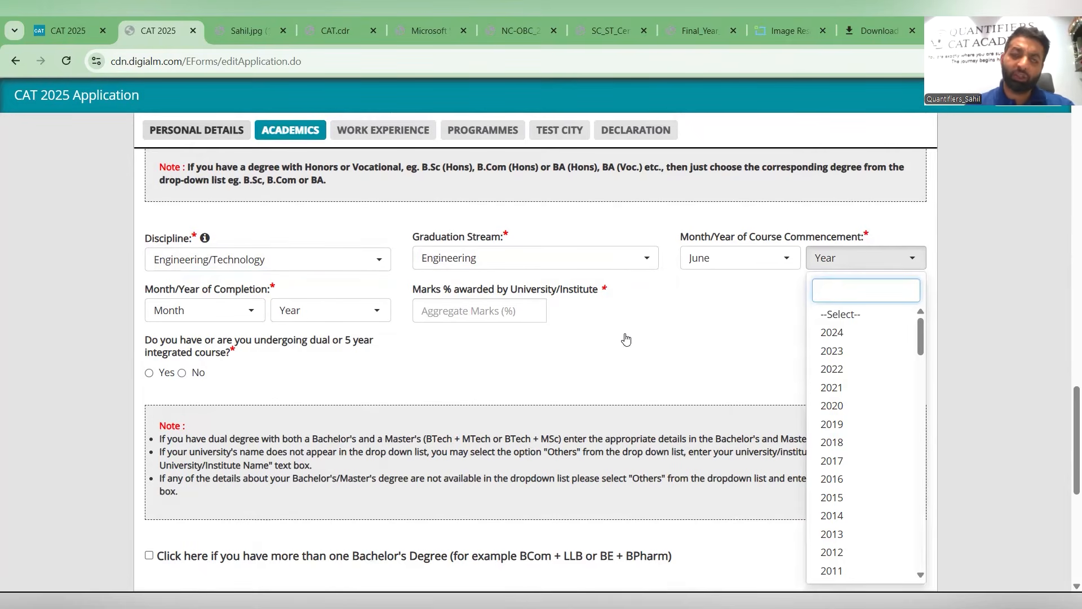
{"action": "key", "text": "Down"}
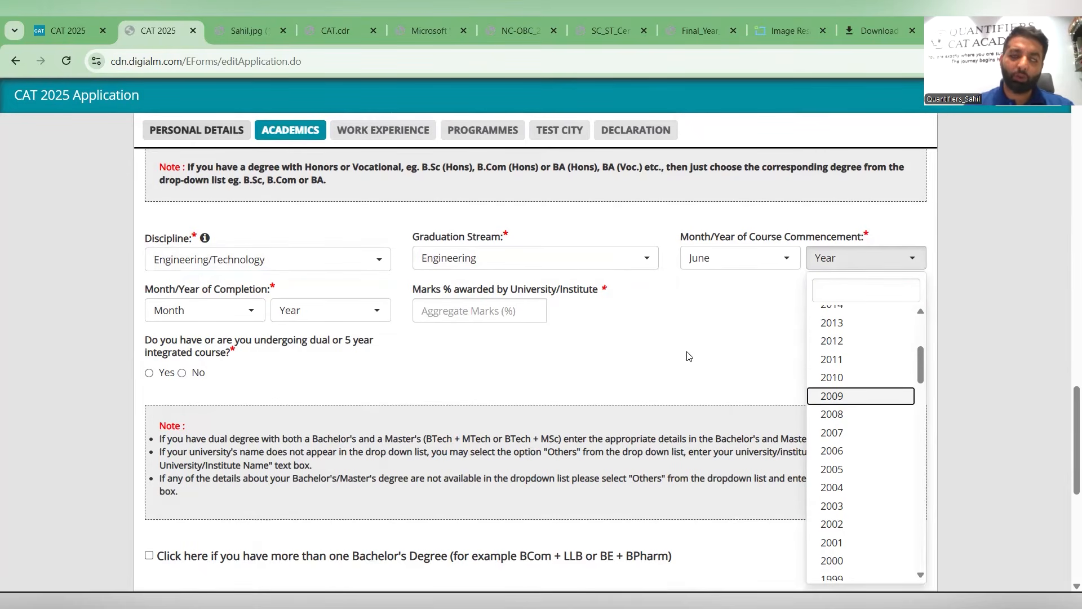
{"action": "key", "text": "Return"}
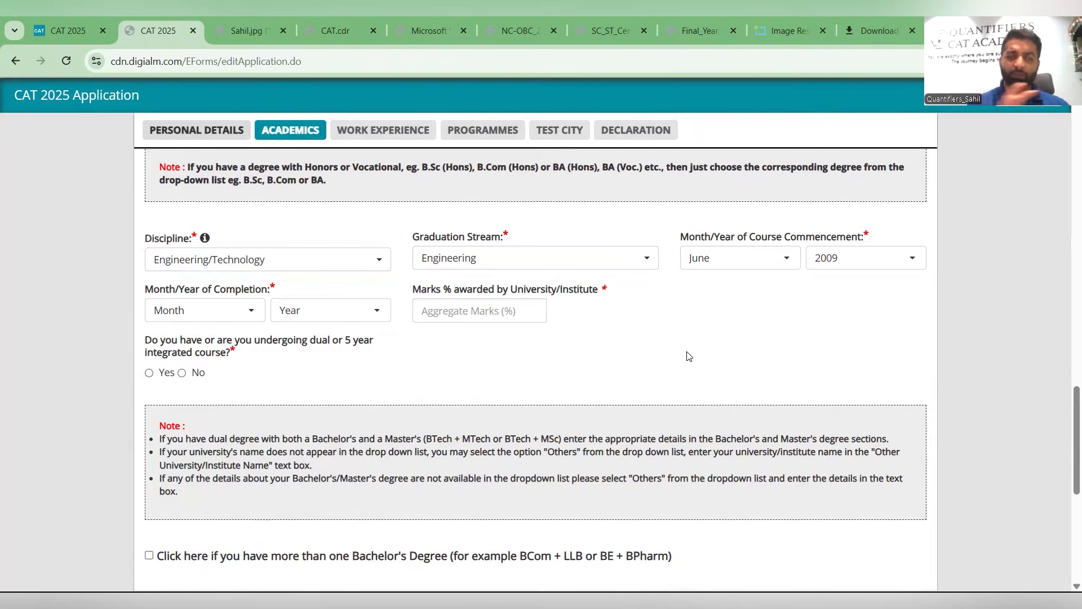
- Set the month and year of completion to June 2013
{"action": "left_click", "coordinate": [227, 321]}
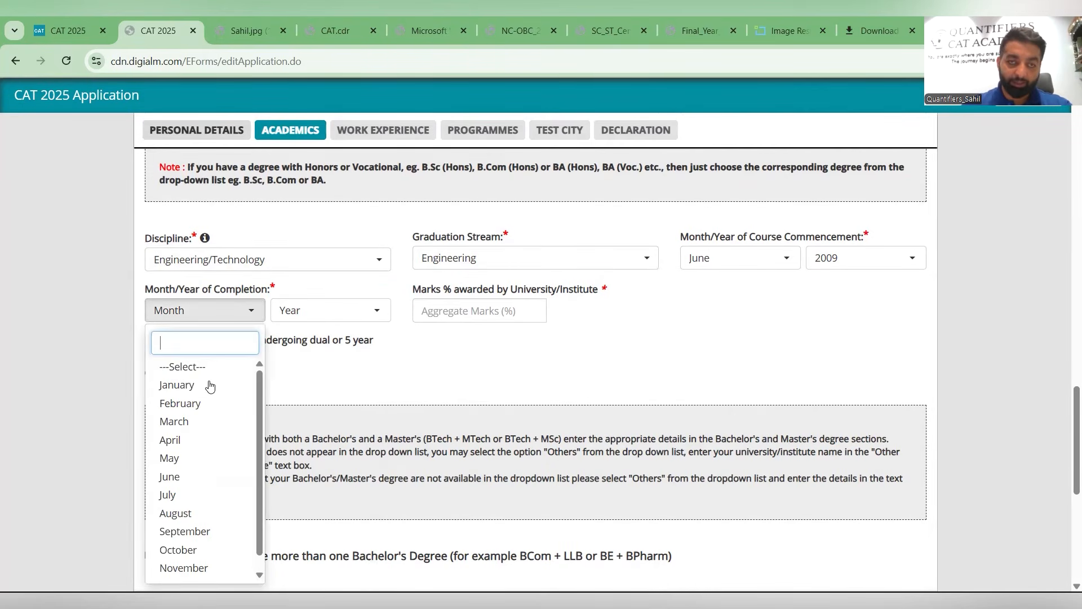
{"action": "left_click", "coordinate": [186, 478]}
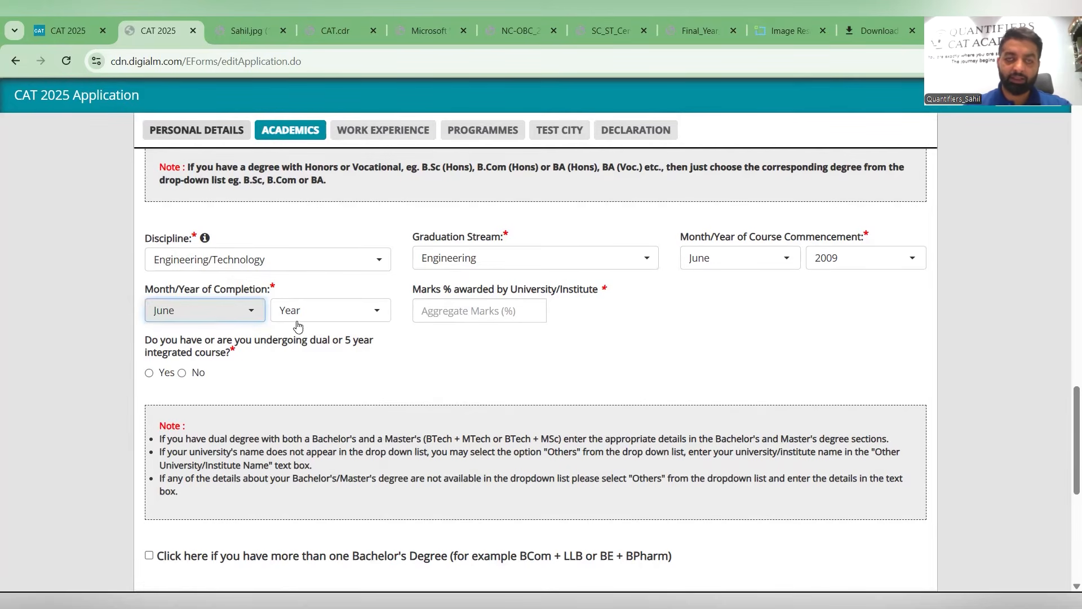
{"action": "left_click", "coordinate": [298, 316]}
{"action": "scroll", "coordinate": [299, 459], "scroll_direction": "down", "scroll_amount": 1}
{"action": "scroll", "coordinate": [304, 465], "scroll_direction": "down", "scroll_amount": 2}
{"action": "left_click", "coordinate": [306, 466]}
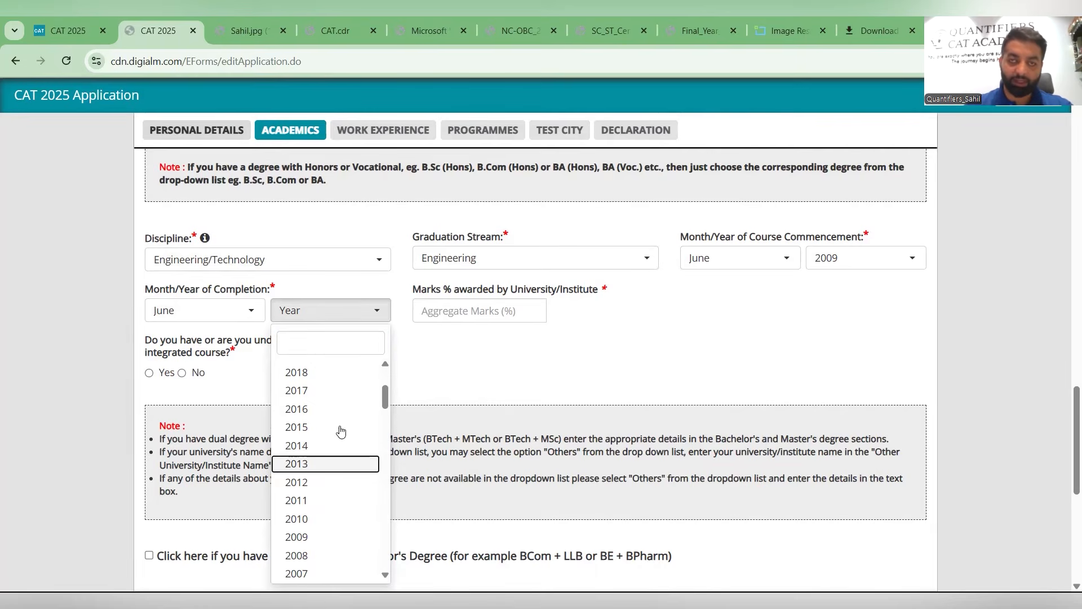
- Enter 75.56 as the marks percentage awarded by the university
{"action": "left_click", "coordinate": [448, 316]}
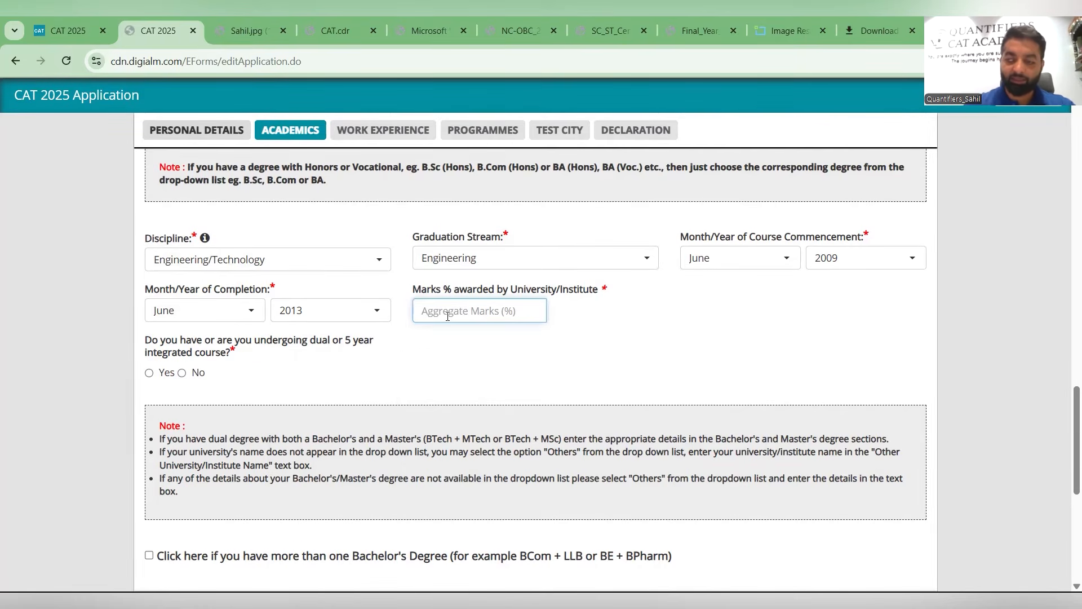
{"action": "type", "text": "75.56"}
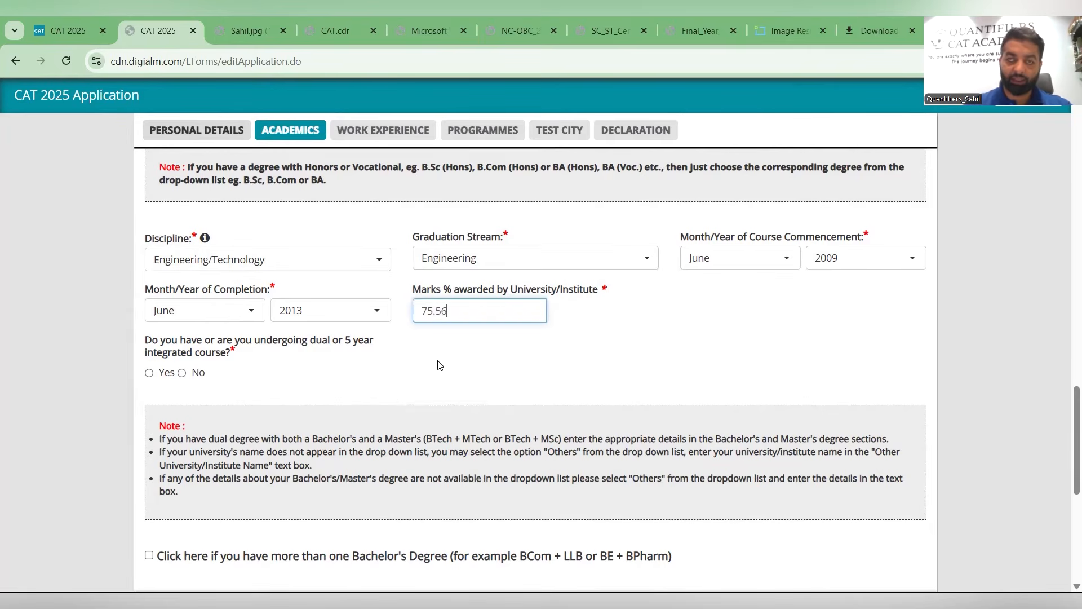
- Answer No to the dual/integrated course, Master's degree, FIAI and professional degree questions
{"action": "left_click", "coordinate": [220, 352]}
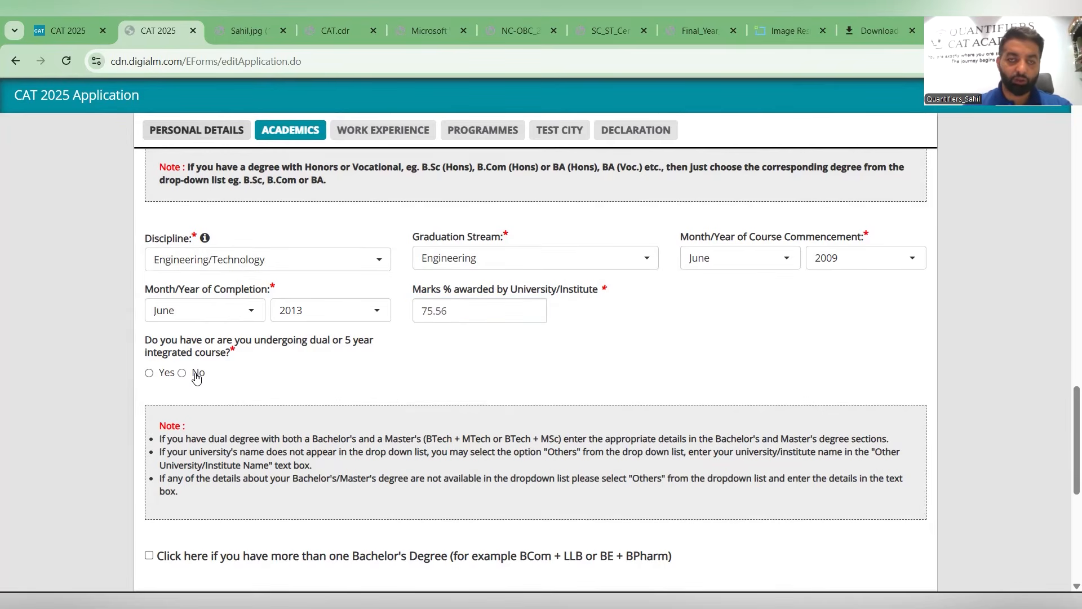
{"action": "scroll", "coordinate": [195, 375], "scroll_direction": "down", "scroll_amount": 5}
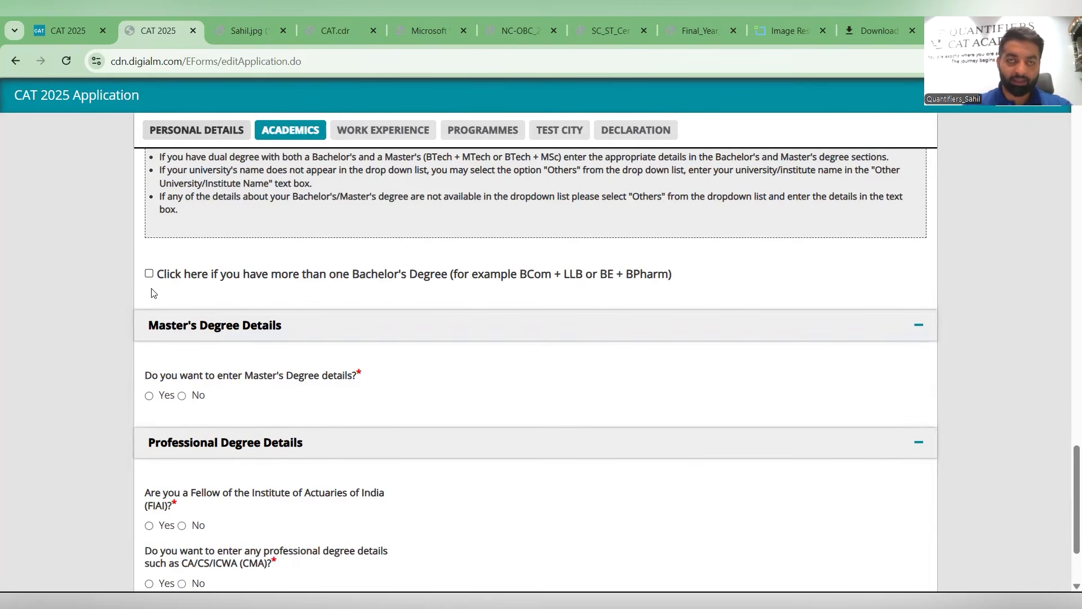
{"action": "scroll", "coordinate": [179, 304], "scroll_direction": "down", "scroll_amount": 2}
{"action": "left_click", "coordinate": [181, 329]}
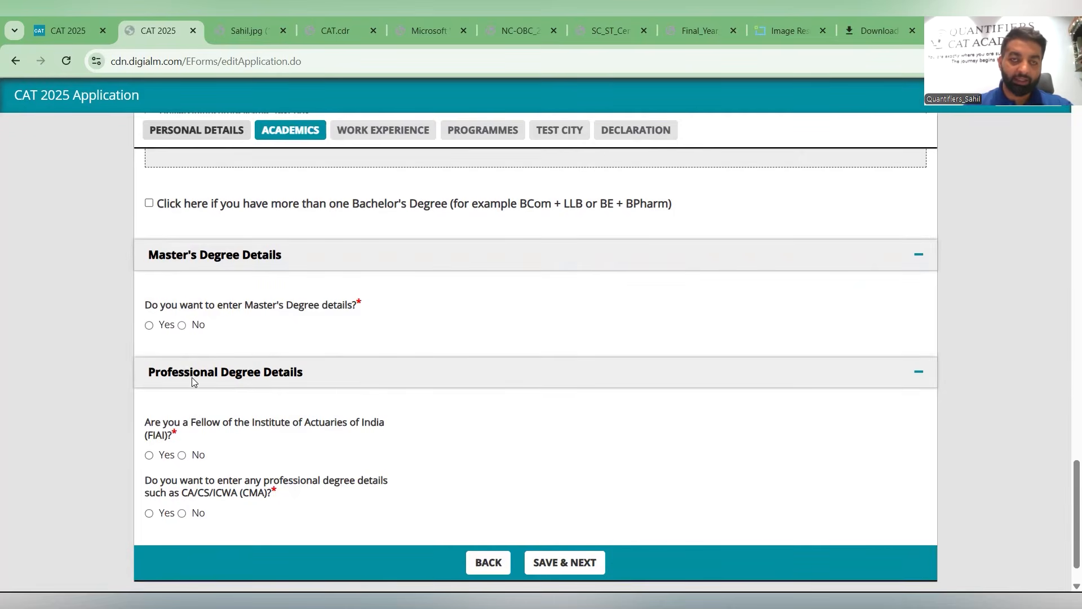
{"action": "scroll", "coordinate": [194, 397], "scroll_direction": "down", "scroll_amount": 1}
{"action": "left_click", "coordinate": [189, 407]}
{"action": "left_click", "coordinate": [190, 465]}
- Review the academic details, save them and acknowledge the saved confirmation
{"action": "scroll", "coordinate": [410, 393], "scroll_direction": "up", "scroll_amount": 10}
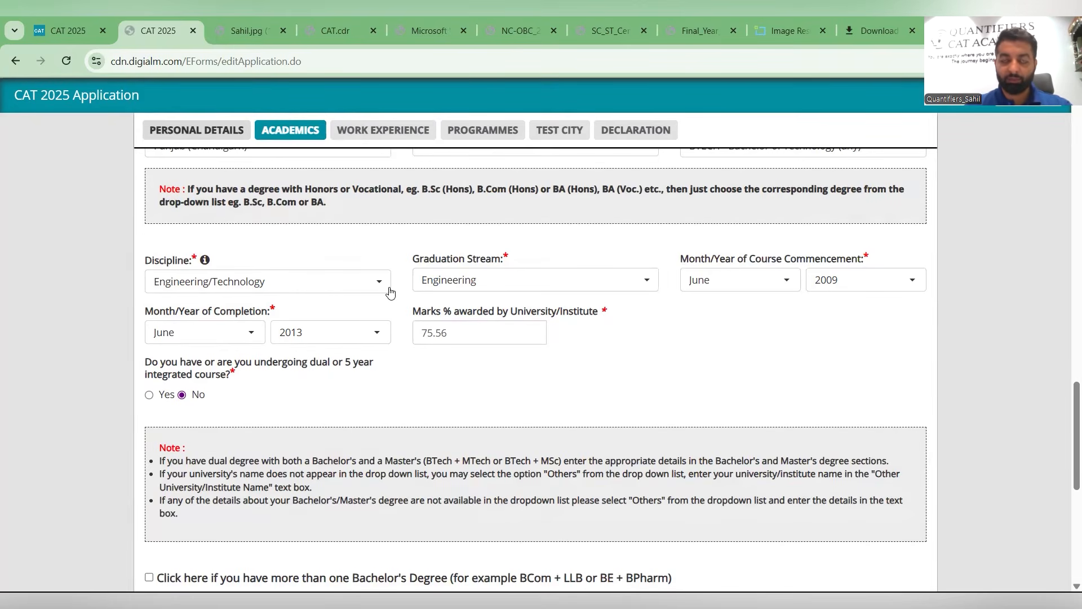
{"action": "scroll", "coordinate": [388, 292], "scroll_direction": "up", "scroll_amount": 10}
{"action": "scroll", "coordinate": [496, 268], "scroll_direction": "down", "scroll_amount": 20}
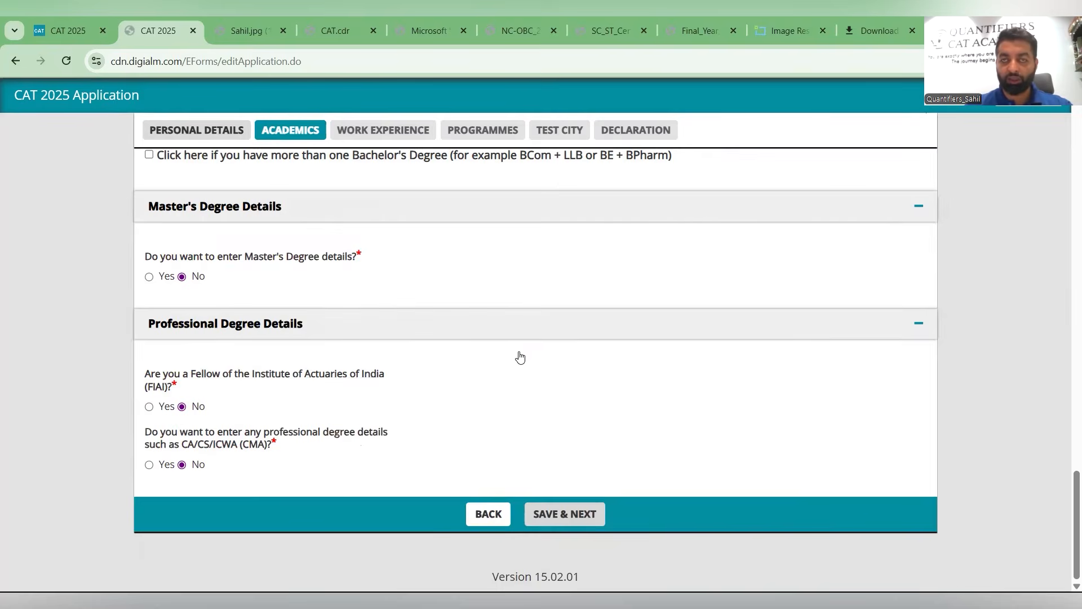
{"action": "scroll", "coordinate": [519, 355], "scroll_direction": "up", "scroll_amount": 10}
{"action": "scroll", "coordinate": [519, 356], "scroll_direction": "up", "scroll_amount": 5}
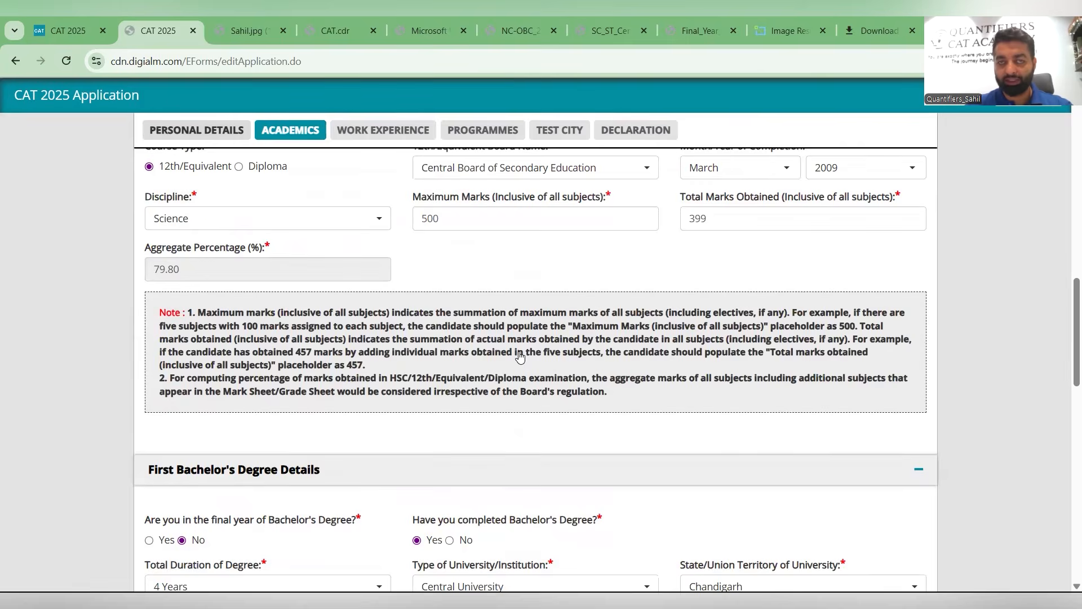
{"action": "scroll", "coordinate": [519, 356], "scroll_direction": "up", "scroll_amount": 10}
{"action": "scroll", "coordinate": [519, 355], "scroll_direction": "up", "scroll_amount": 5}
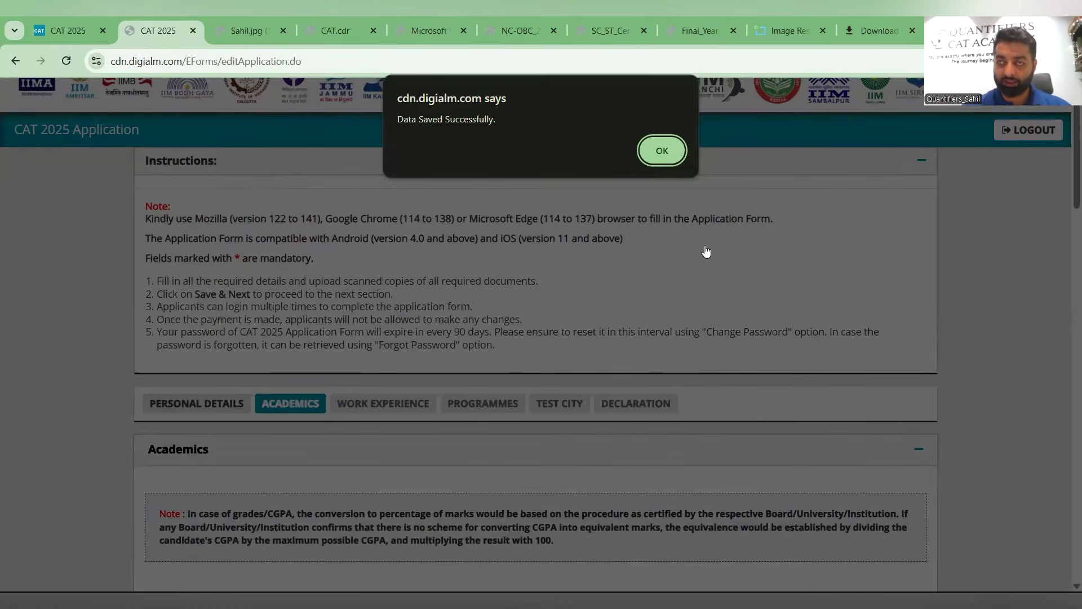
{"action": "left_click", "coordinate": [662, 152]}
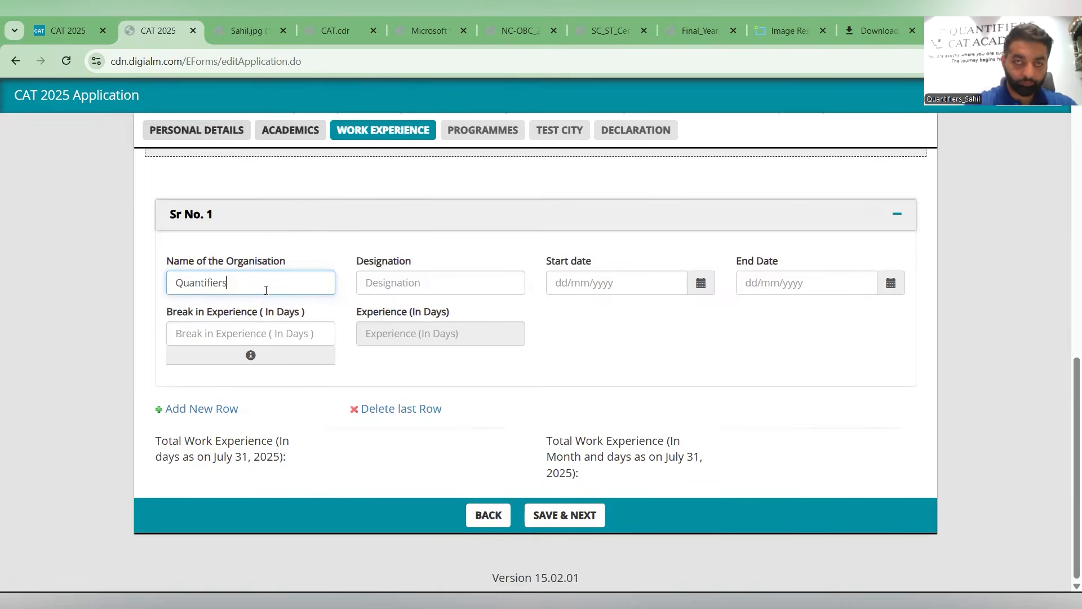
- Enter QUANTIFIERS CAT ACADEMY as the organisation name and FOUNDER as the designation
{"action": "type", "text": "CAT Academy"}
{"action": "left_click", "coordinate": [426, 273]}
{"action": "type", "text": "Founder"}
- Set the work experience start date to 21/06/2018 using the calendar picker
{"action": "left_click", "coordinate": [553, 280]}
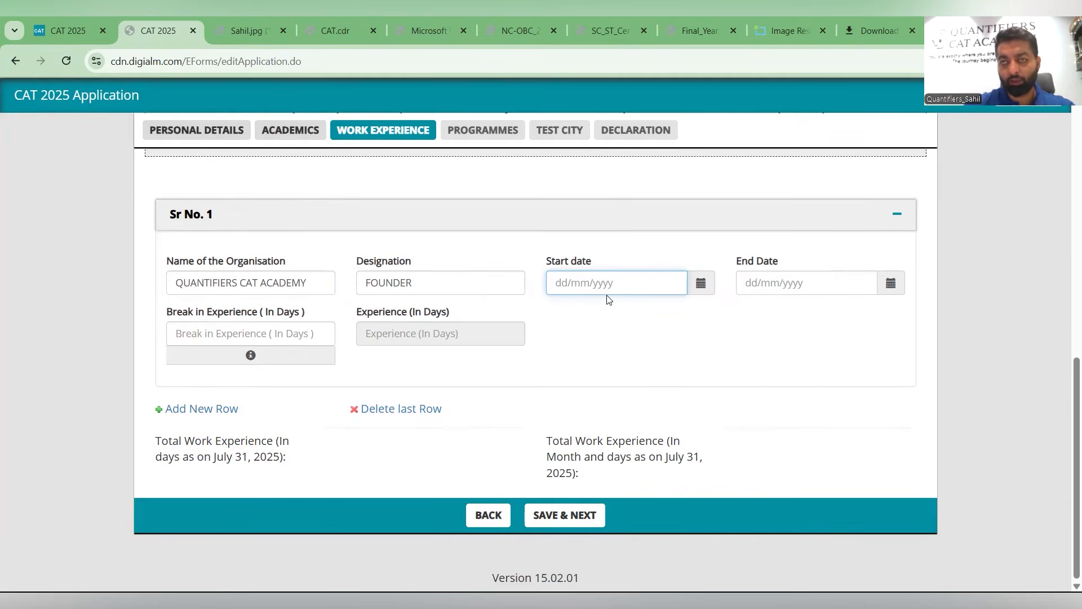
{"action": "left_click", "coordinate": [694, 291]}
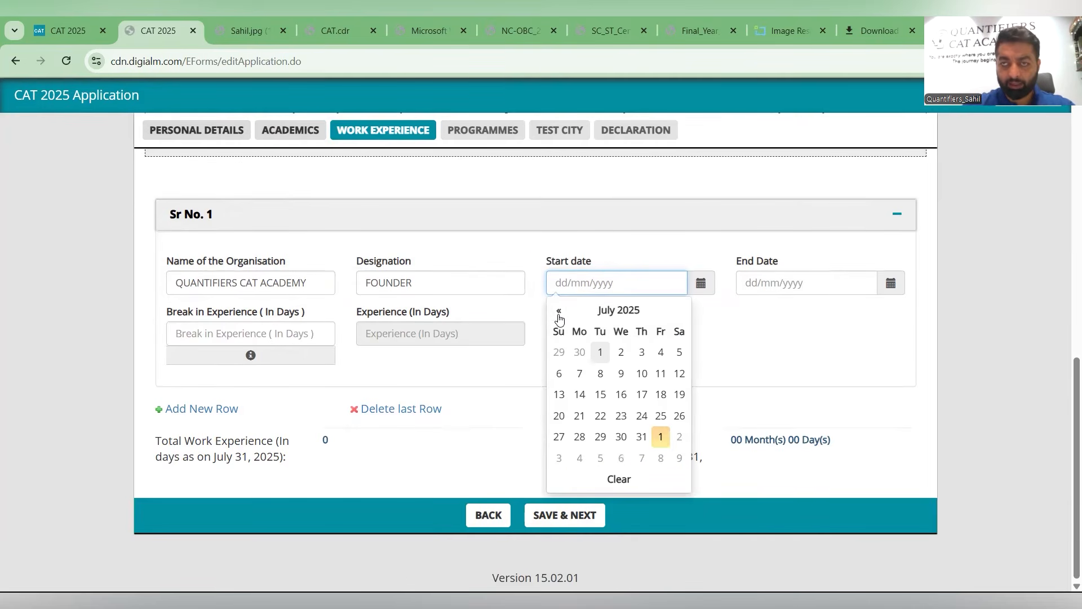
{"action": "left_click", "coordinate": [559, 312]}
{"action": "left_click", "coordinate": [559, 312]}
{"action": "left_click", "coordinate": [558, 312]}
{"action": "left_click", "coordinate": [559, 312]}
{"action": "left_click", "coordinate": [559, 312]}
{"action": "left_click", "coordinate": [559, 312]}
{"action": "left_click", "coordinate": [558, 312]}
{"action": "left_click", "coordinate": [558, 312]}
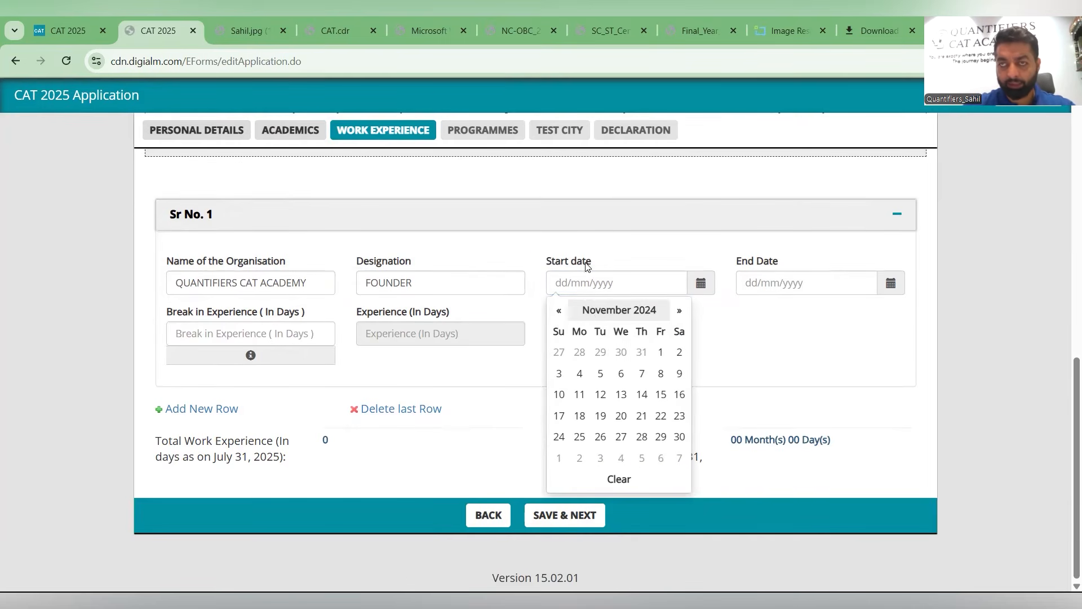
{"action": "left_click", "coordinate": [564, 109]}
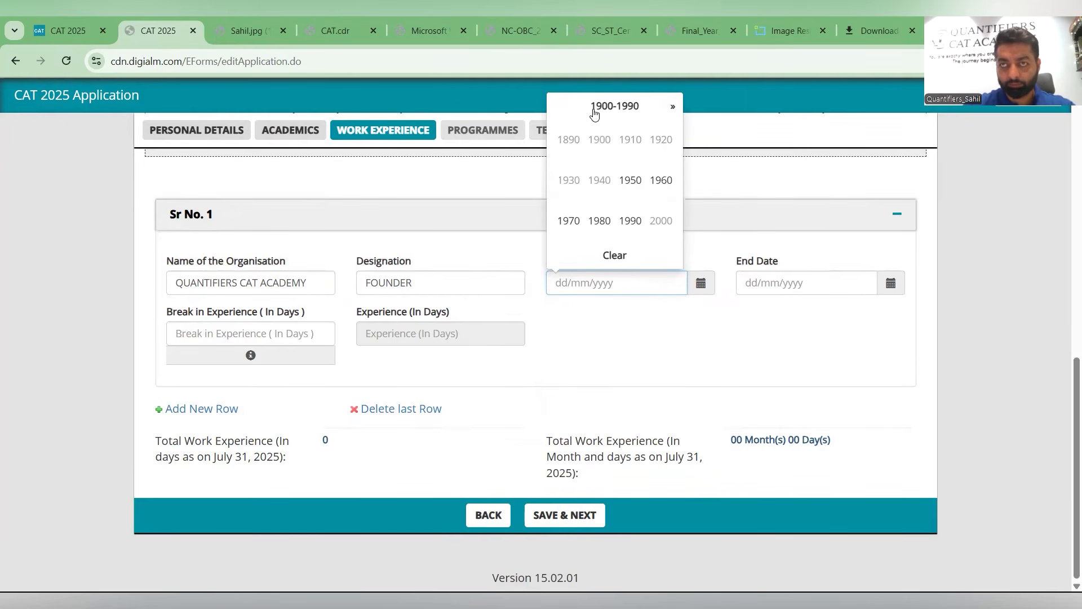
{"action": "left_click", "coordinate": [671, 107]}
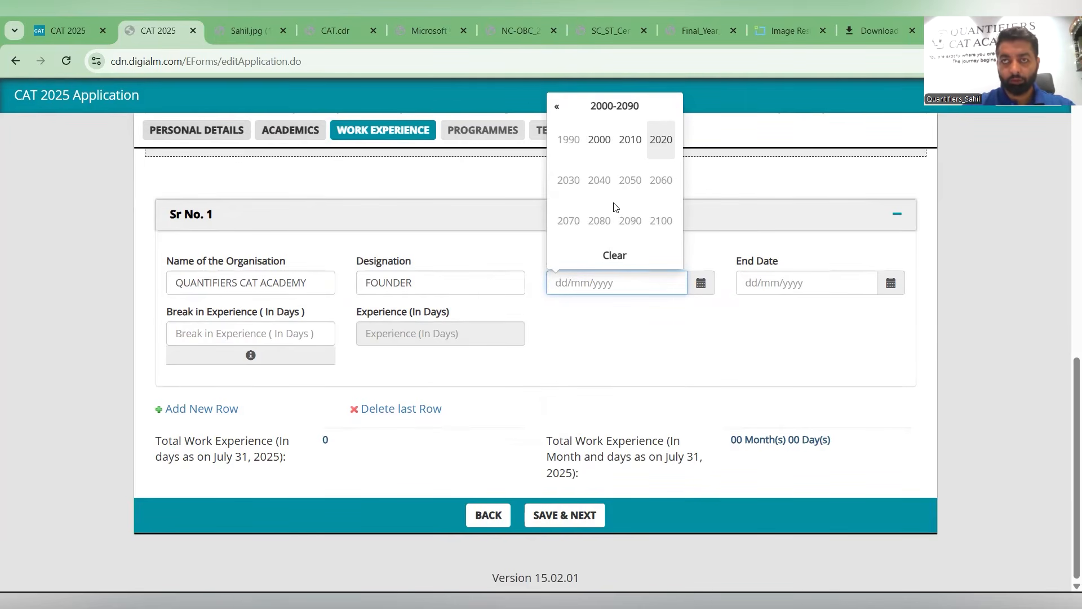
{"action": "scroll", "coordinate": [646, 371], "scroll_direction": "up", "scroll_amount": 5}
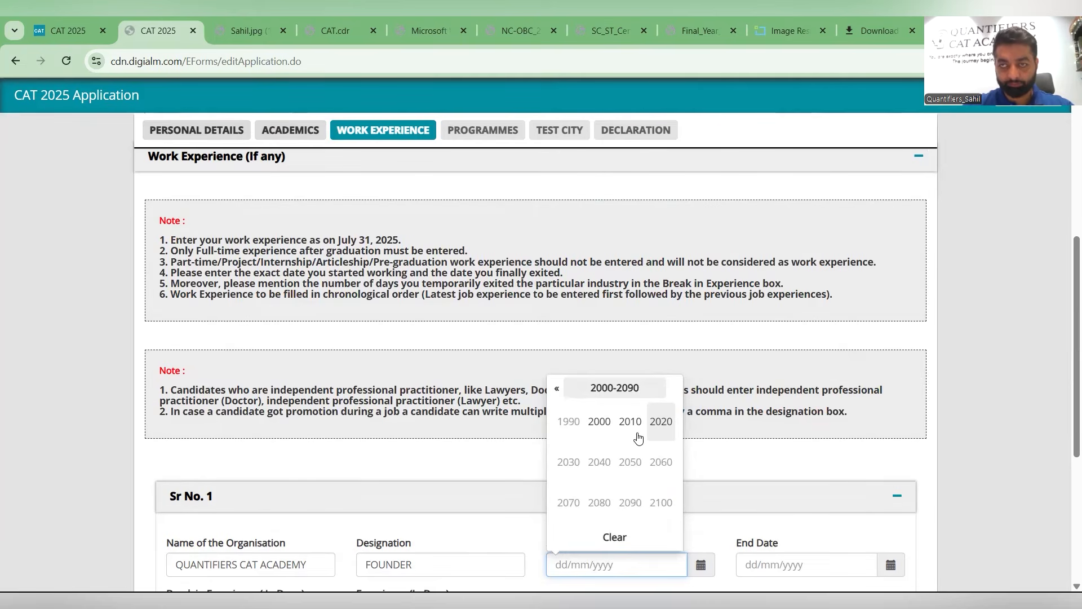
{"action": "left_click", "coordinate": [638, 435]}
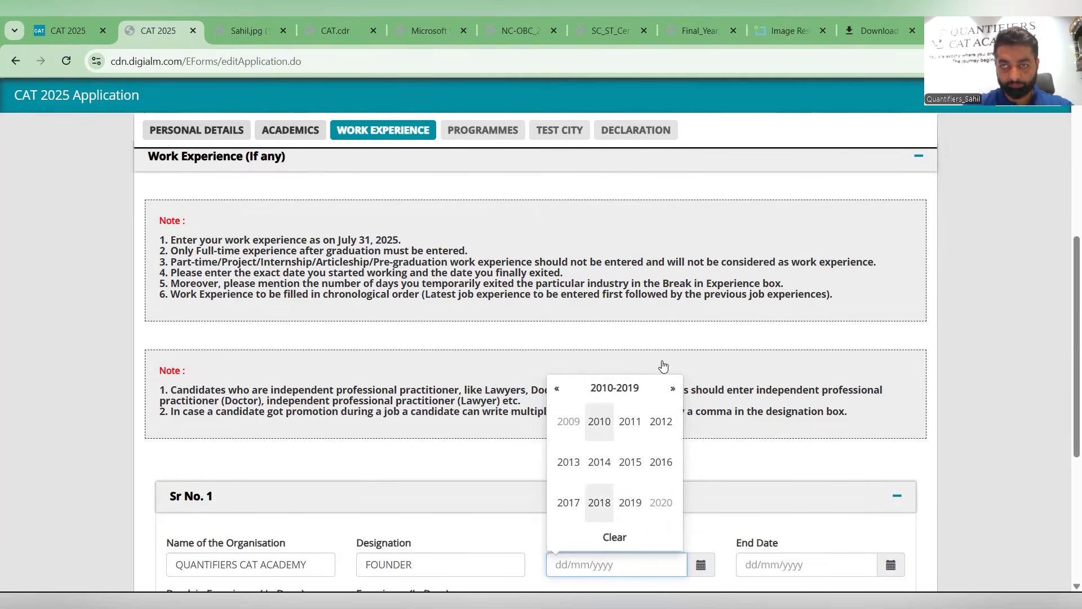
{"action": "left_click", "coordinate": [599, 502]}
{"action": "left_click", "coordinate": [600, 462]}
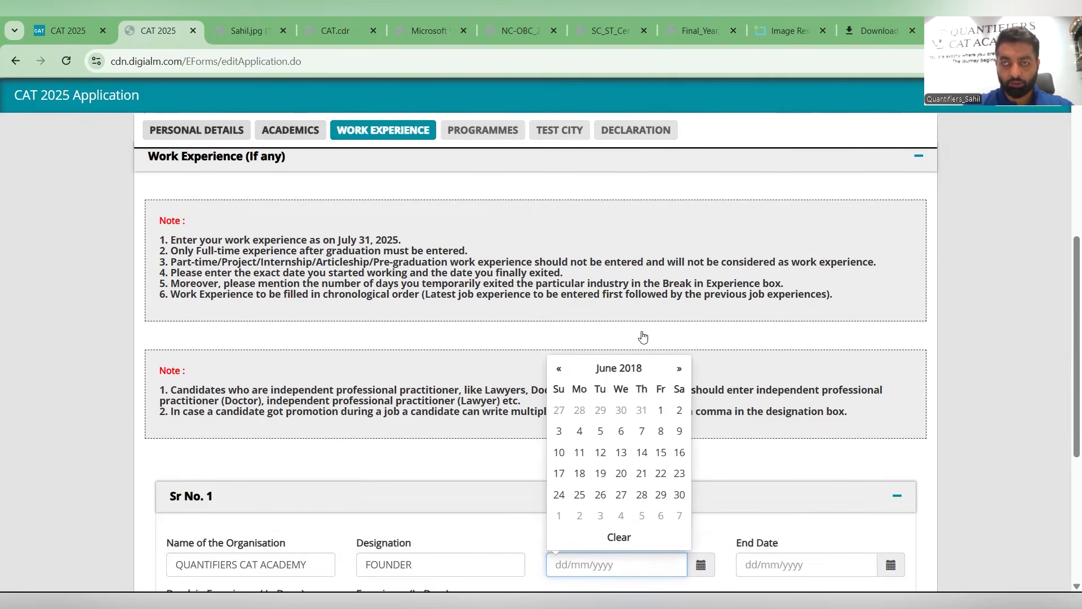
{"action": "left_click", "coordinate": [643, 474]}
- Set the work experience end date to 31/07/2025
{"action": "scroll", "coordinate": [677, 333], "scroll_direction": "down", "scroll_amount": 2}
{"action": "scroll", "coordinate": [751, 288], "scroll_direction": "down", "scroll_amount": 2}
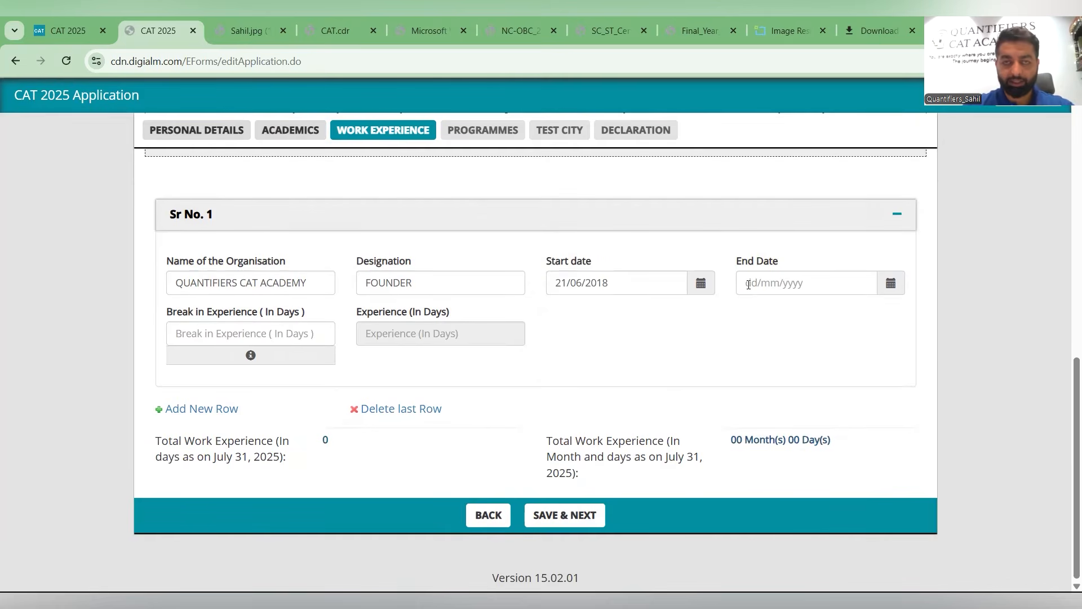
{"action": "left_click", "coordinate": [748, 284]}
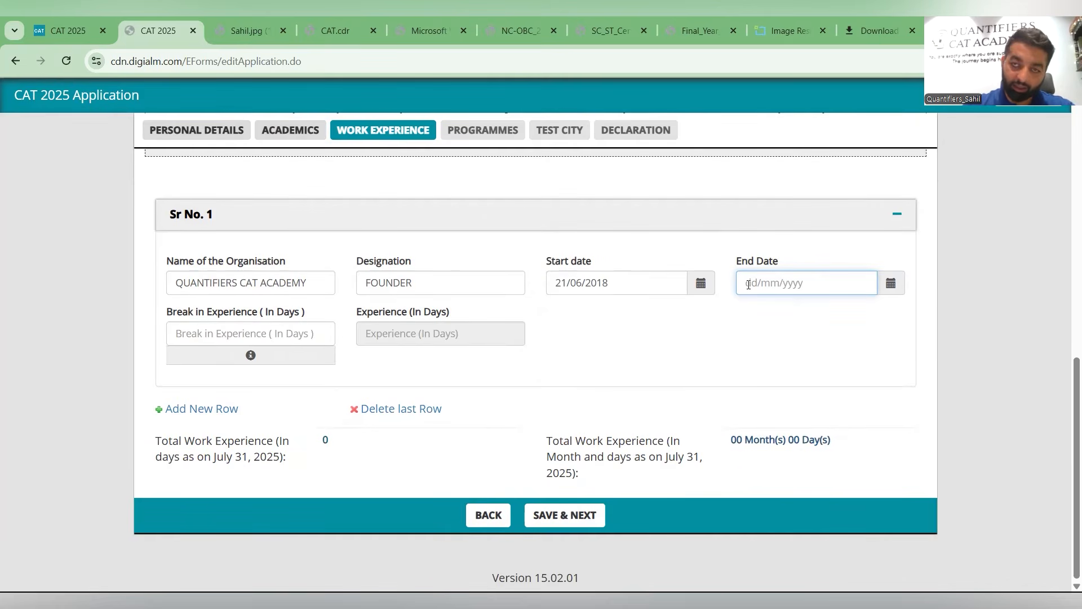
{"action": "left_click", "coordinate": [556, 453]}
{"action": "left_click_drag", "start_coordinate": [555, 453], "coordinate": [699, 460]}
{"action": "left_click", "coordinate": [746, 283]}
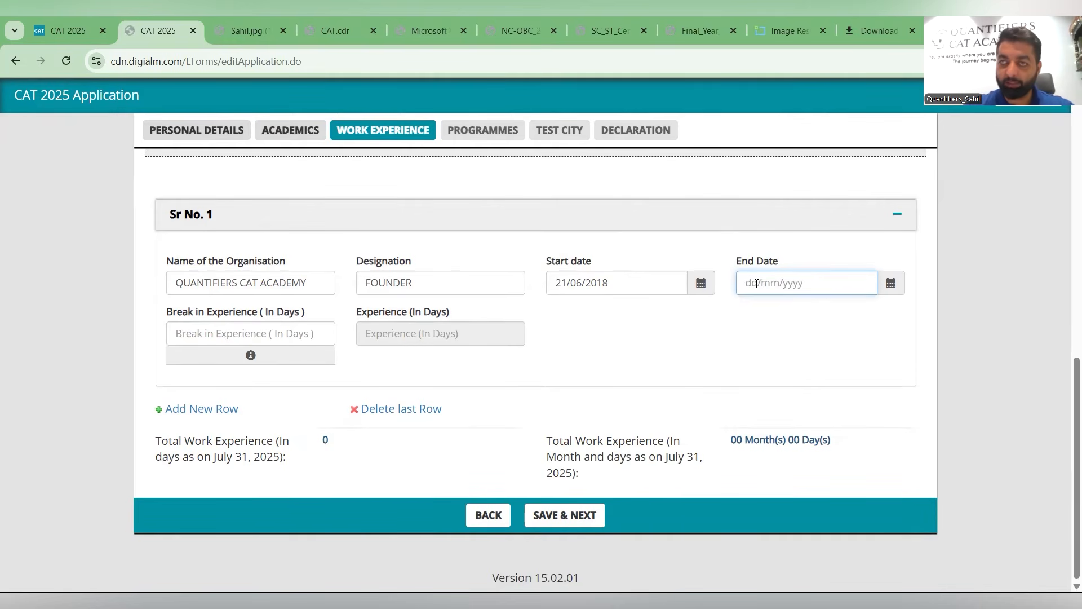
{"action": "left_click", "coordinate": [756, 283]}
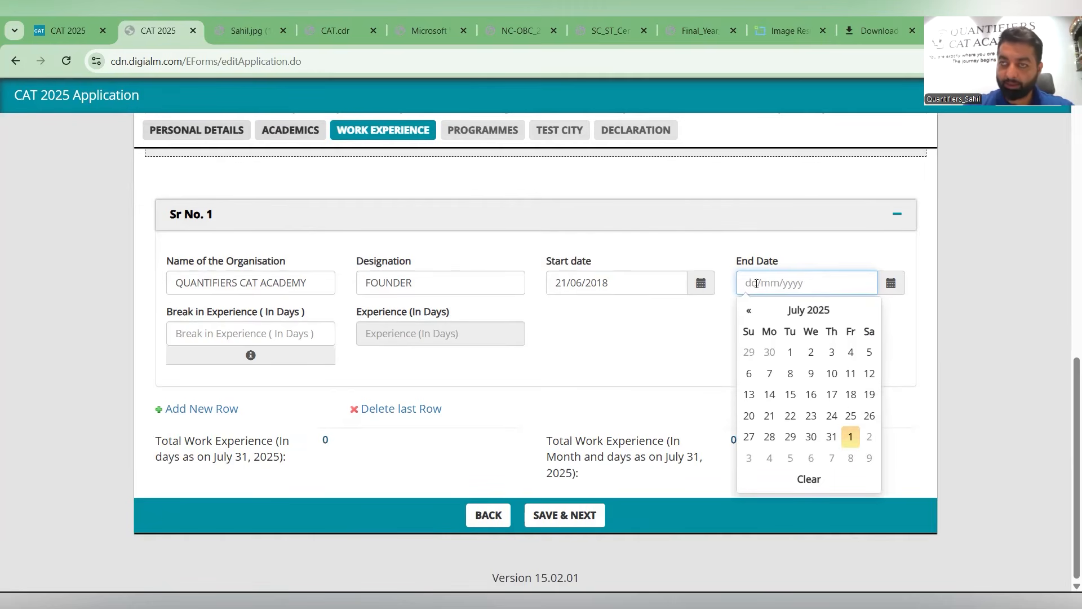
{"action": "left_click", "coordinate": [832, 437]}
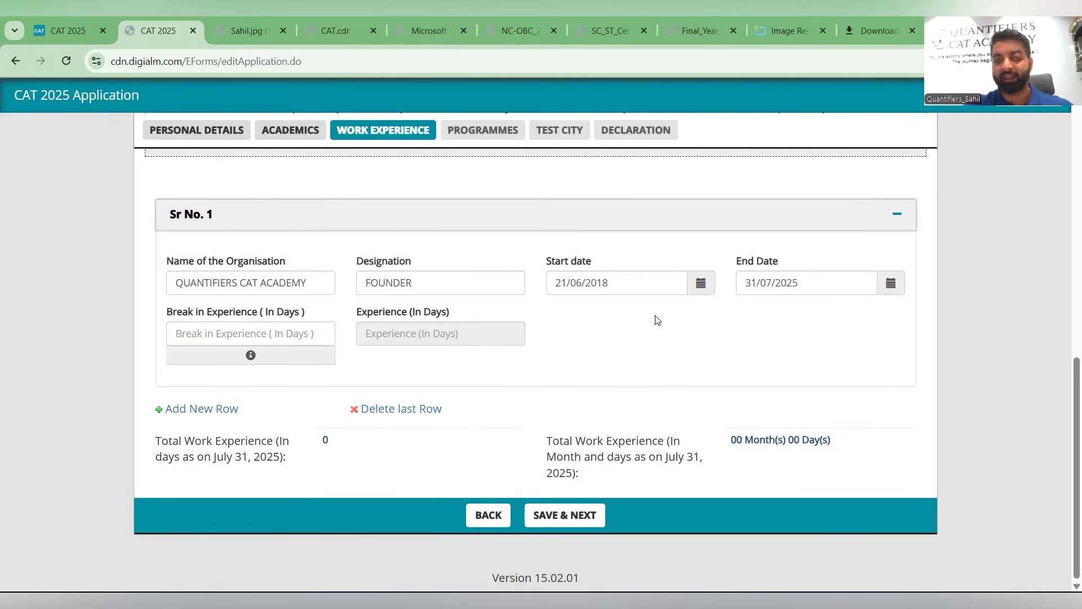
{"action": "left_click", "coordinate": [738, 287]}
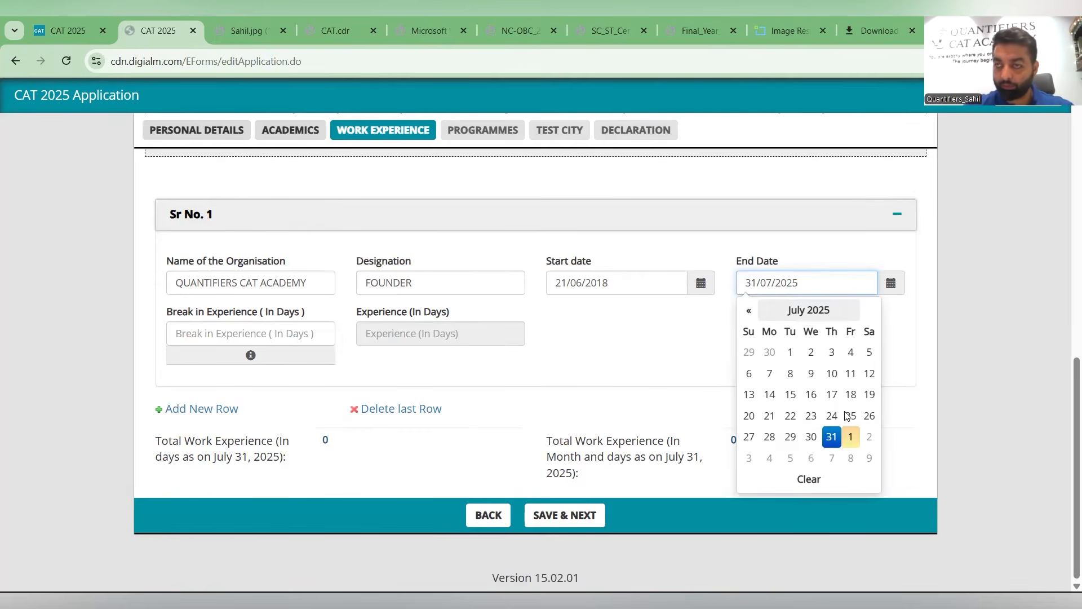
- Reselect 31/07/2025 as the work experience end date in the calendar
{"action": "left_click", "coordinate": [833, 437]}
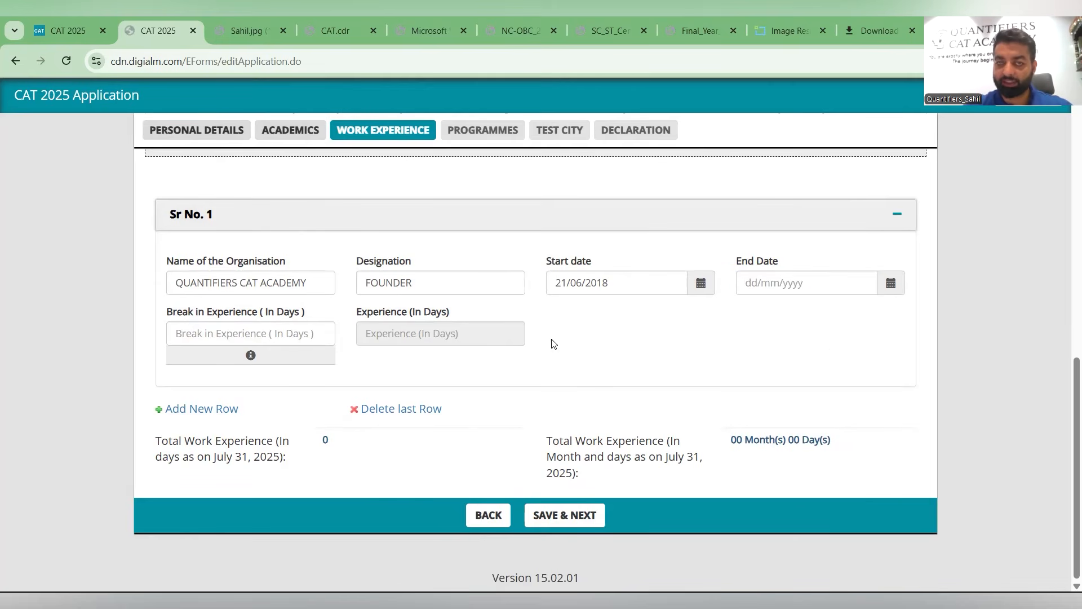
{"action": "left_click", "coordinate": [738, 284]}
{"action": "left_click", "coordinate": [832, 436]}
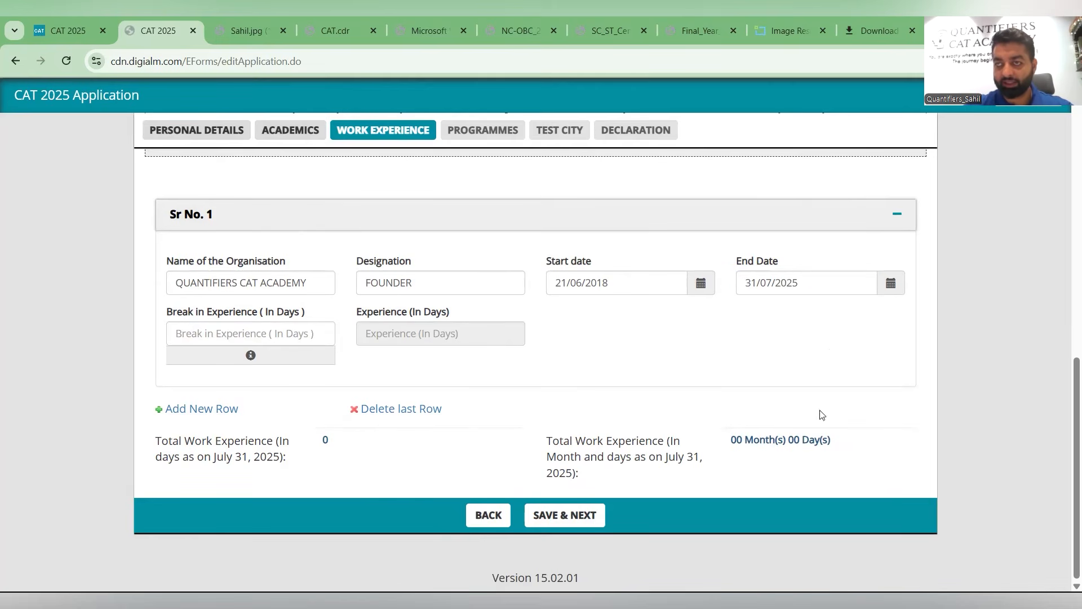
- Enter 0 as the break in experience in days, then save the work experience and acknowledge the confirmation
{"action": "left_click", "coordinate": [235, 337]}
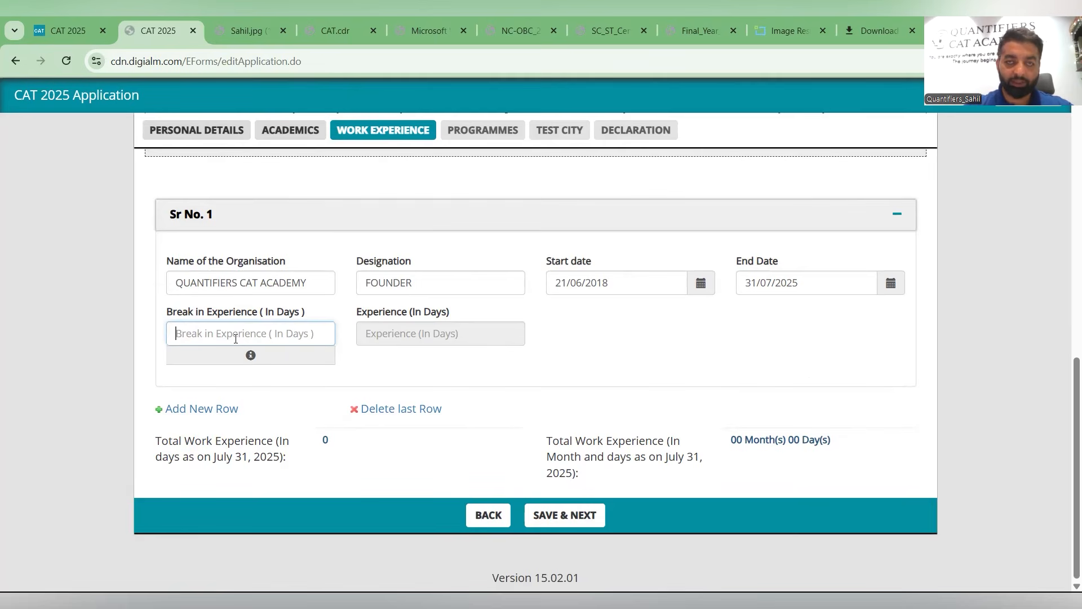
{"action": "type", "text": "0"}
{"action": "left_click", "coordinate": [427, 352]}
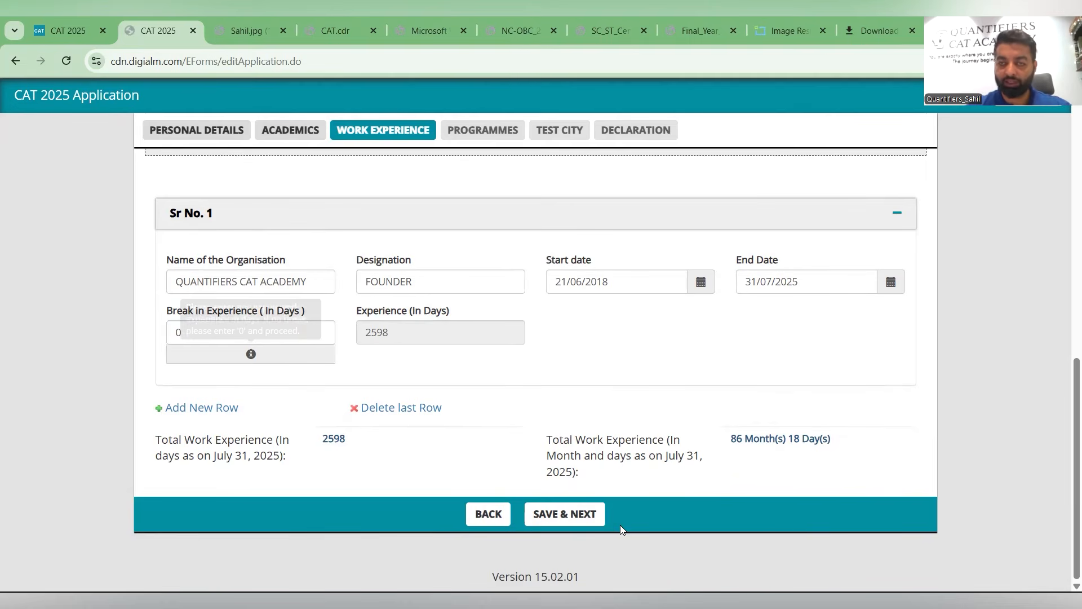
{"action": "left_click", "coordinate": [586, 514]}
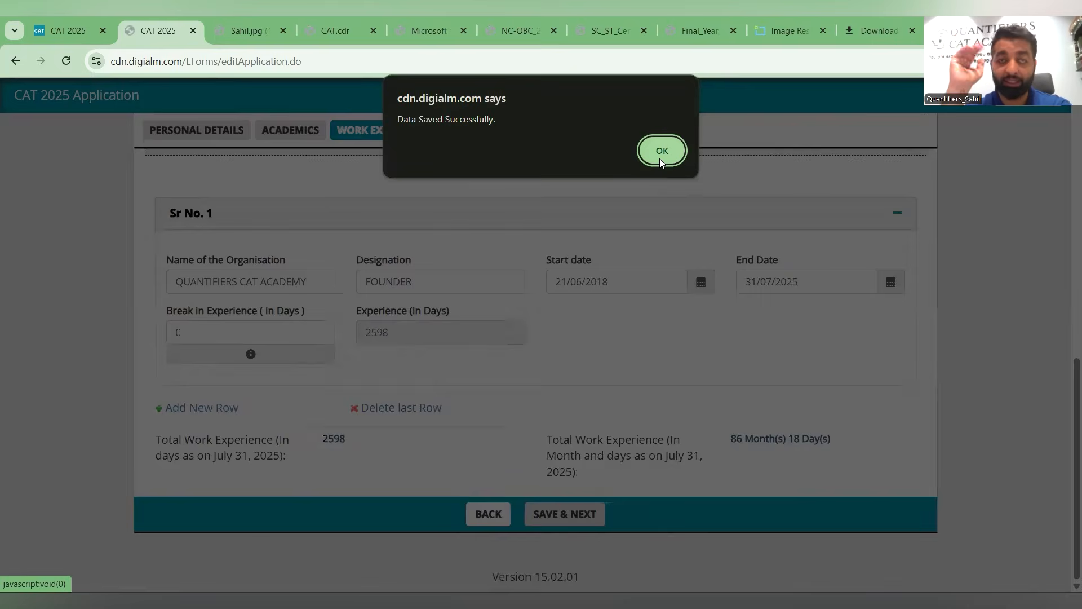
{"action": "left_click", "coordinate": [661, 160]}
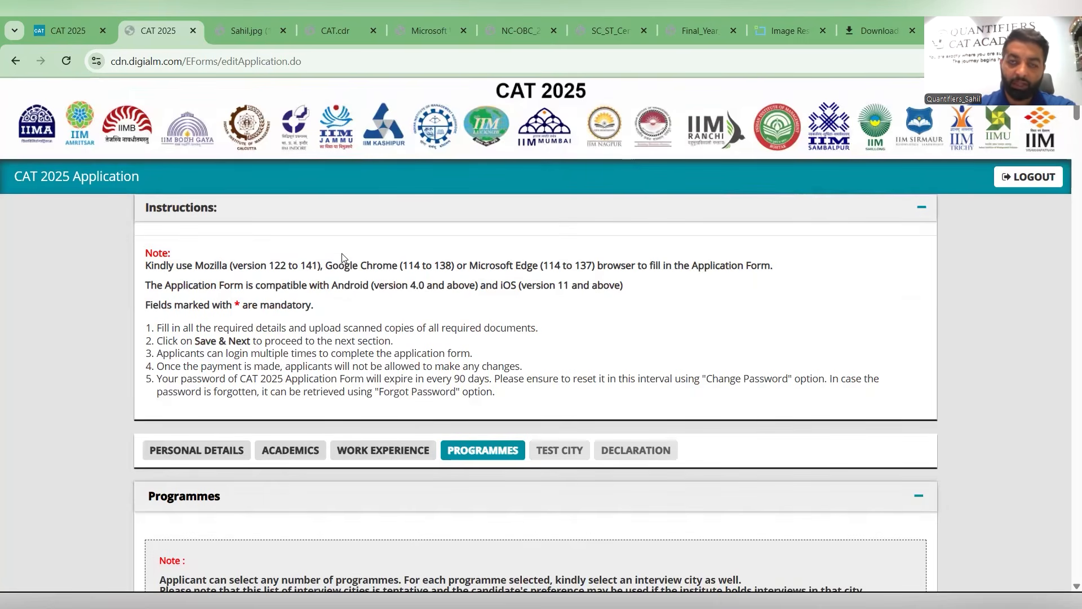
- Select the IIM Ahmedabad PGP programme with Ahmedabad and Delhi as interview city preferences 1 and 2
{"action": "scroll", "coordinate": [380, 317], "scroll_direction": "down", "scroll_amount": 5}
{"action": "left_click", "coordinate": [380, 312]}
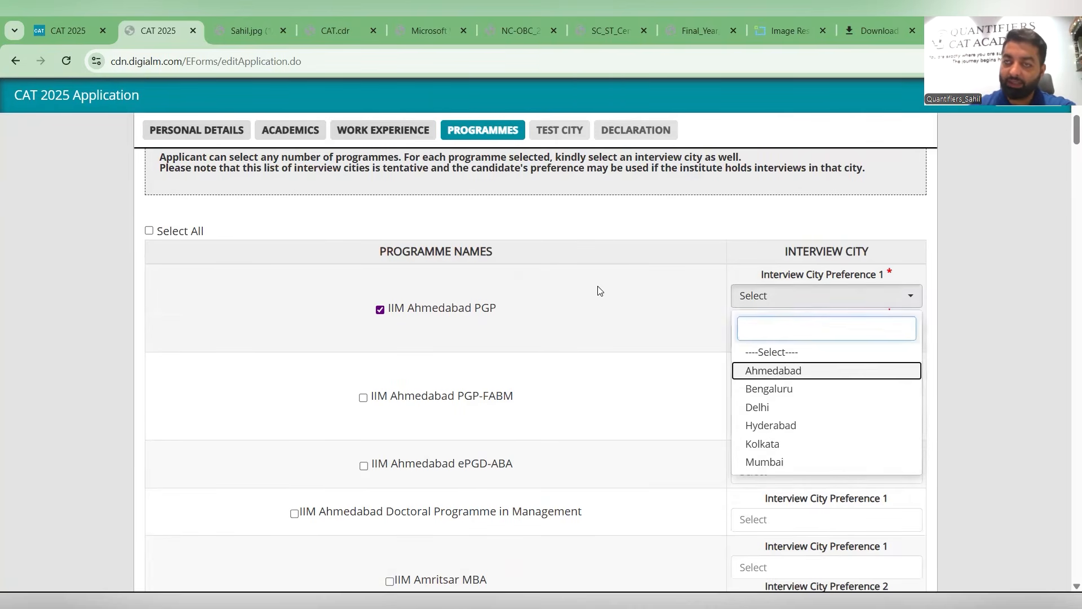
{"action": "key", "text": "Return"}
{"action": "left_click", "coordinate": [762, 338]}
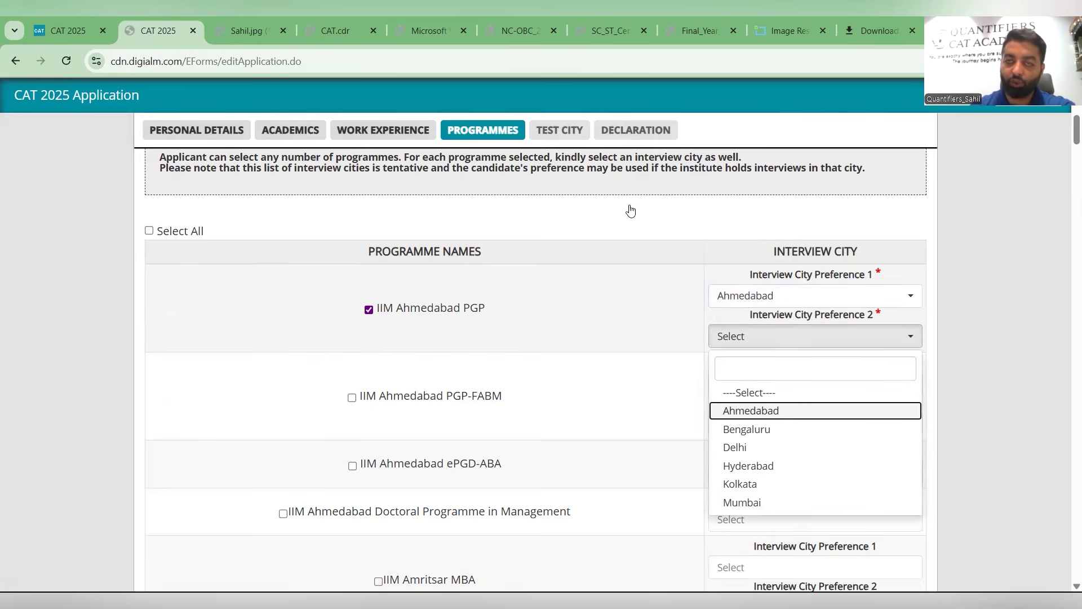
{"action": "left_click", "coordinate": [762, 410]}
{"action": "left_click", "coordinate": [613, 220]}
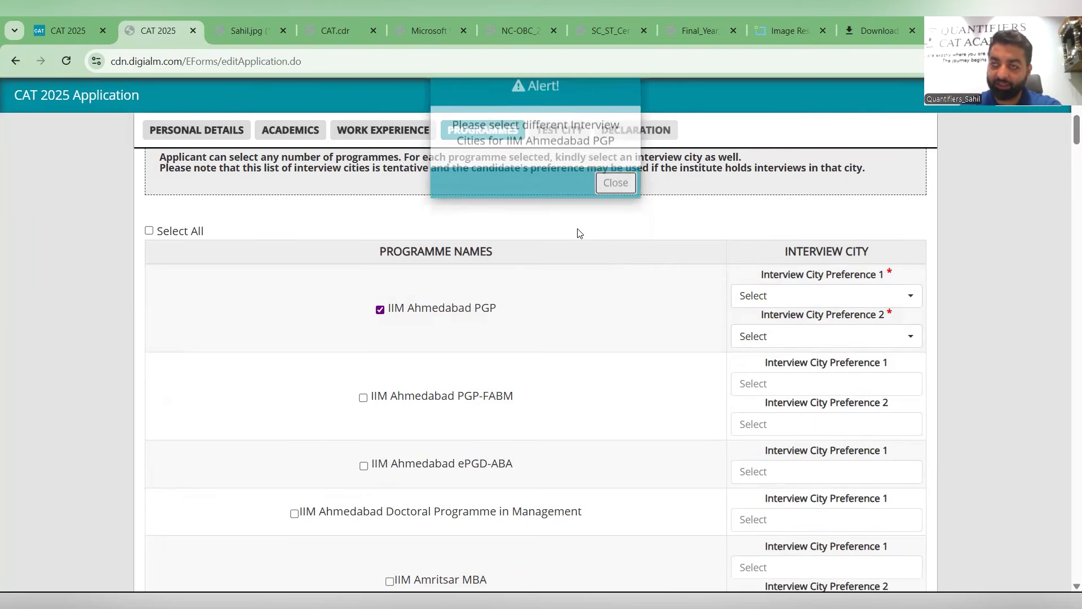
{"action": "left_click", "coordinate": [773, 370]}
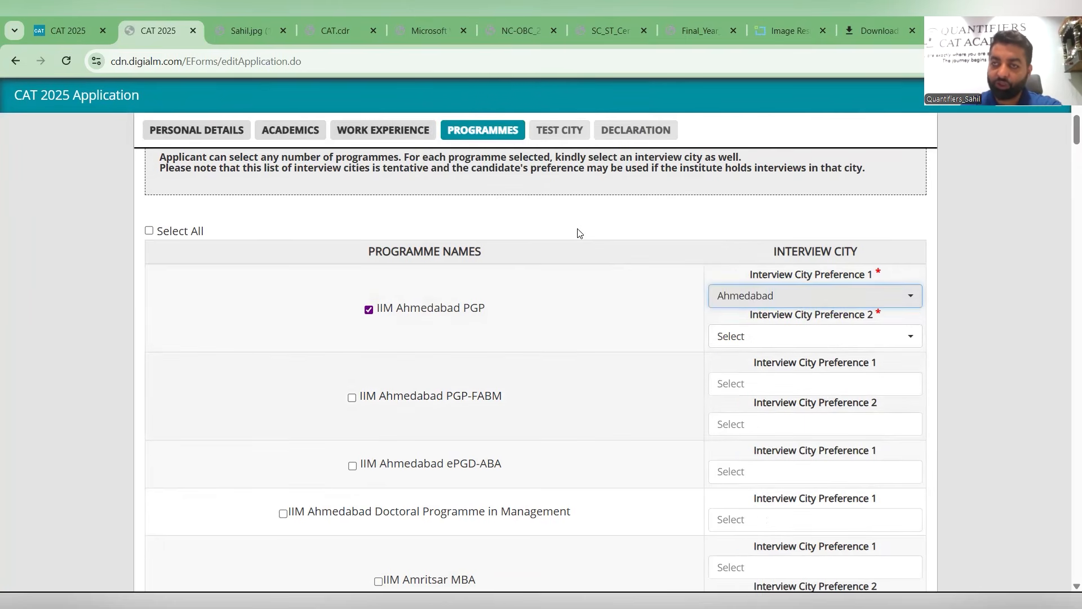
{"action": "left_click", "coordinate": [756, 444]}
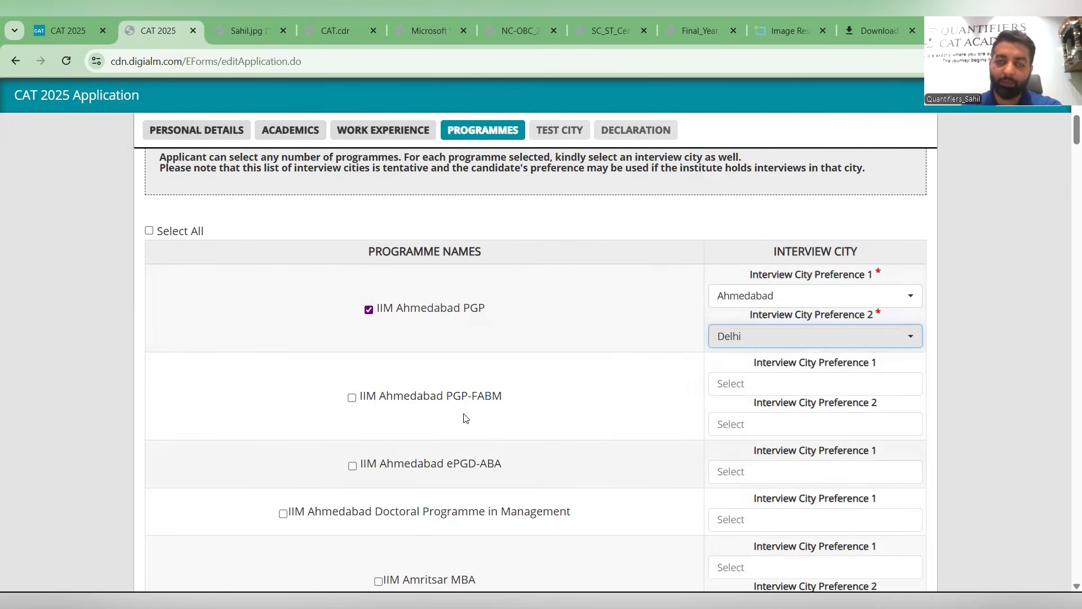
{"action": "left_click", "coordinate": [468, 405]}
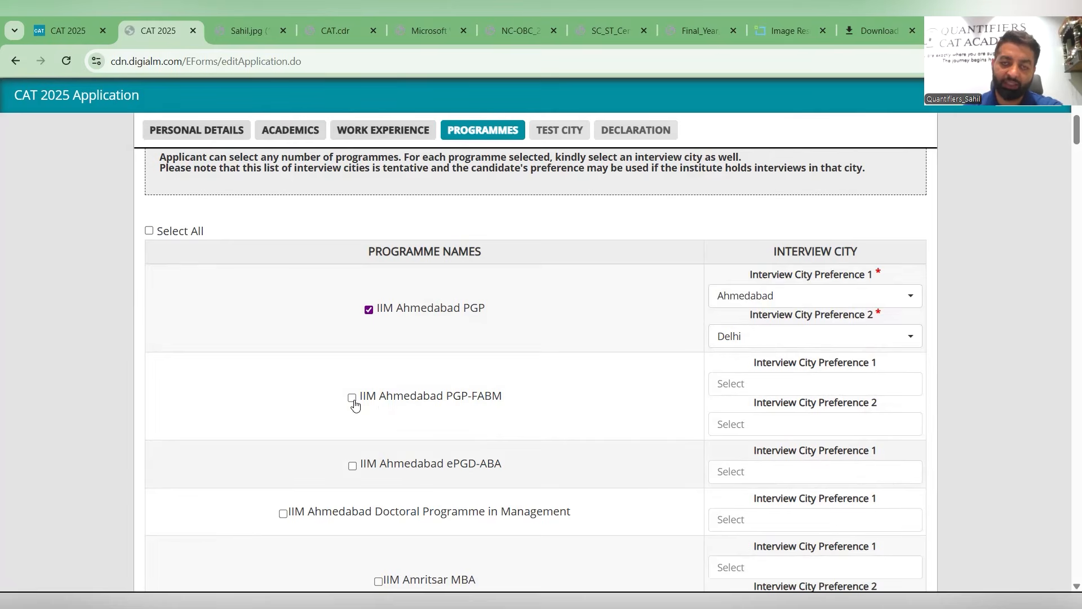
- Select IIM Visakhapatnam PGDMEx with Visakhapatnam as its interview city, then save the programmes and acknowledge
{"action": "scroll", "coordinate": [361, 391], "scroll_direction": "down", "scroll_amount": 5}
{"action": "scroll", "coordinate": [361, 391], "scroll_direction": "down", "scroll_amount": 10}
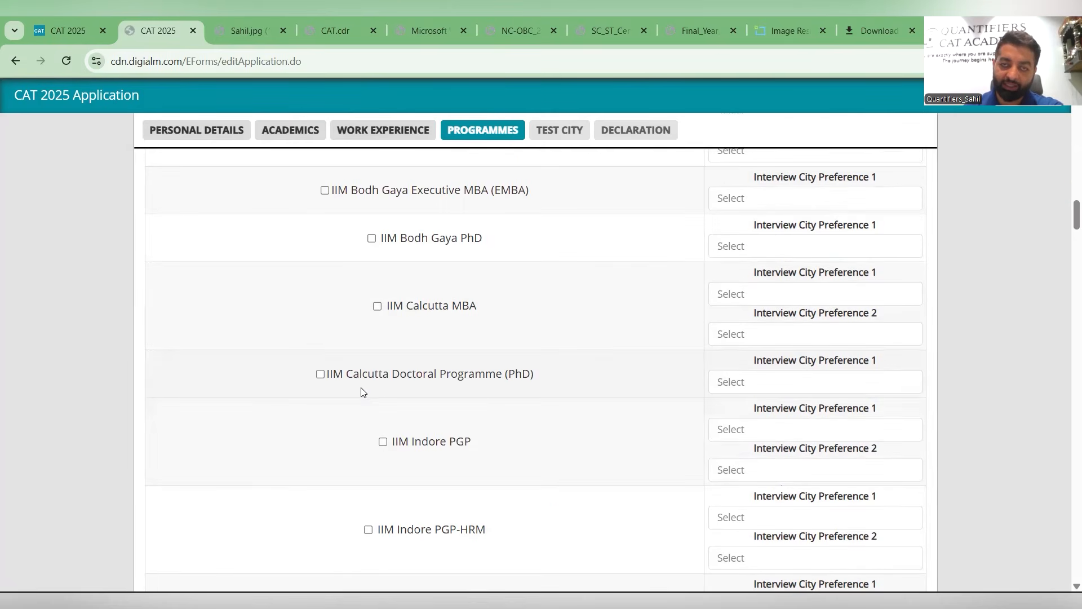
{"action": "scroll", "coordinate": [360, 389], "scroll_direction": "down", "scroll_amount": 10}
{"action": "scroll", "coordinate": [357, 400], "scroll_direction": "down", "scroll_amount": 10}
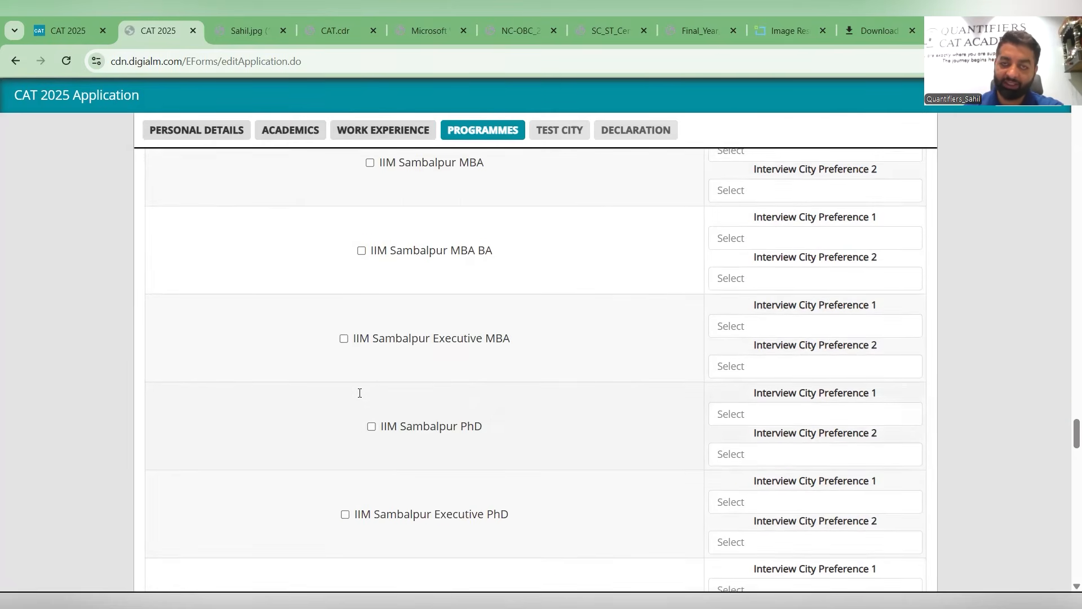
{"action": "scroll", "coordinate": [355, 400], "scroll_direction": "down", "scroll_amount": 10}
{"action": "scroll", "coordinate": [353, 400], "scroll_direction": "down", "scroll_amount": 10}
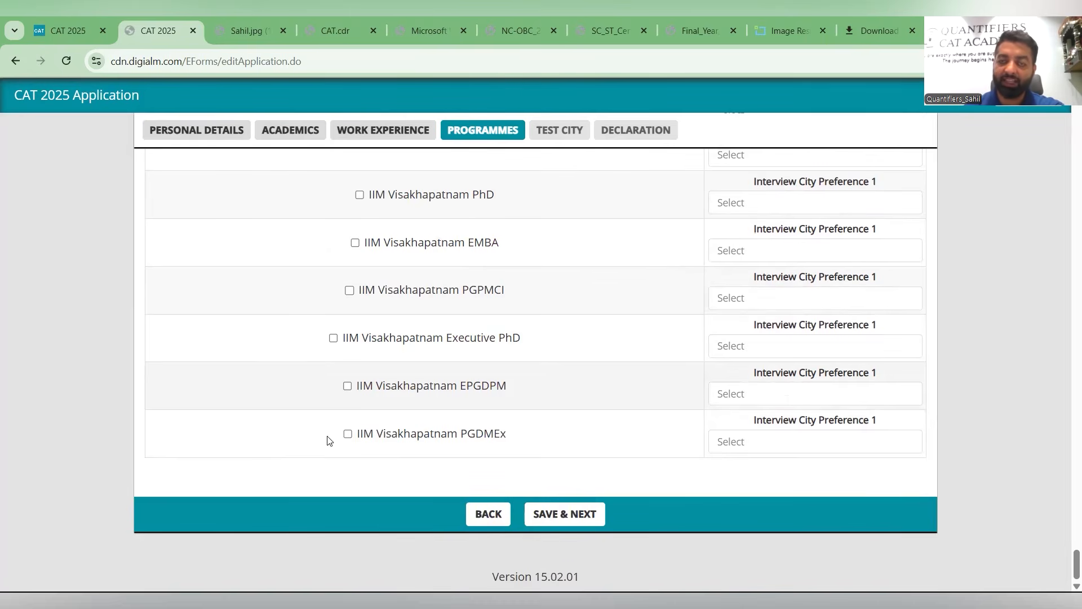
{"action": "left_click", "coordinate": [720, 442]}
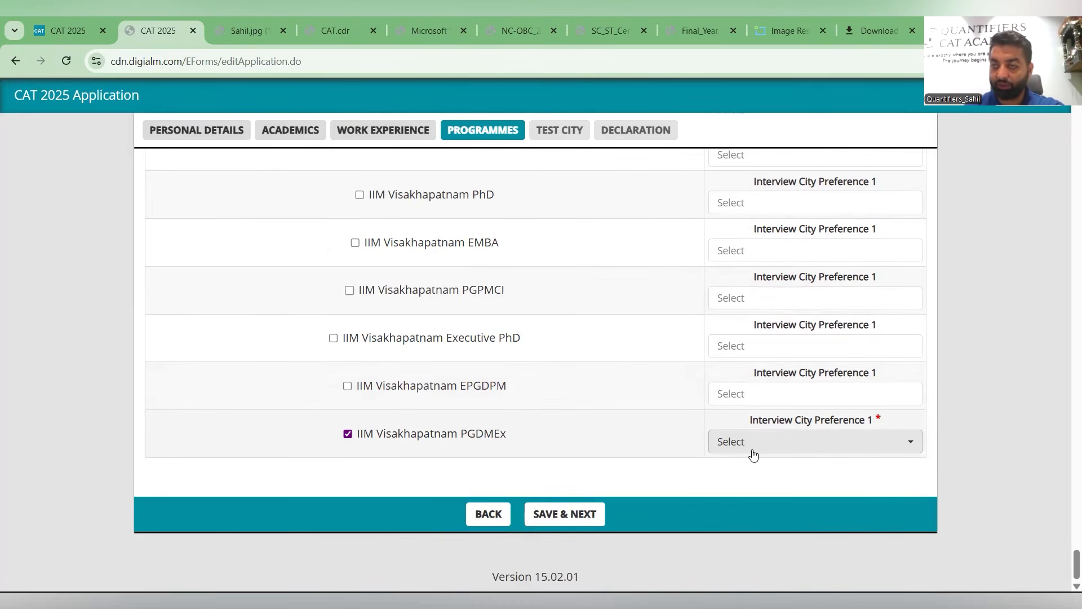
{"action": "left_click", "coordinate": [753, 448]}
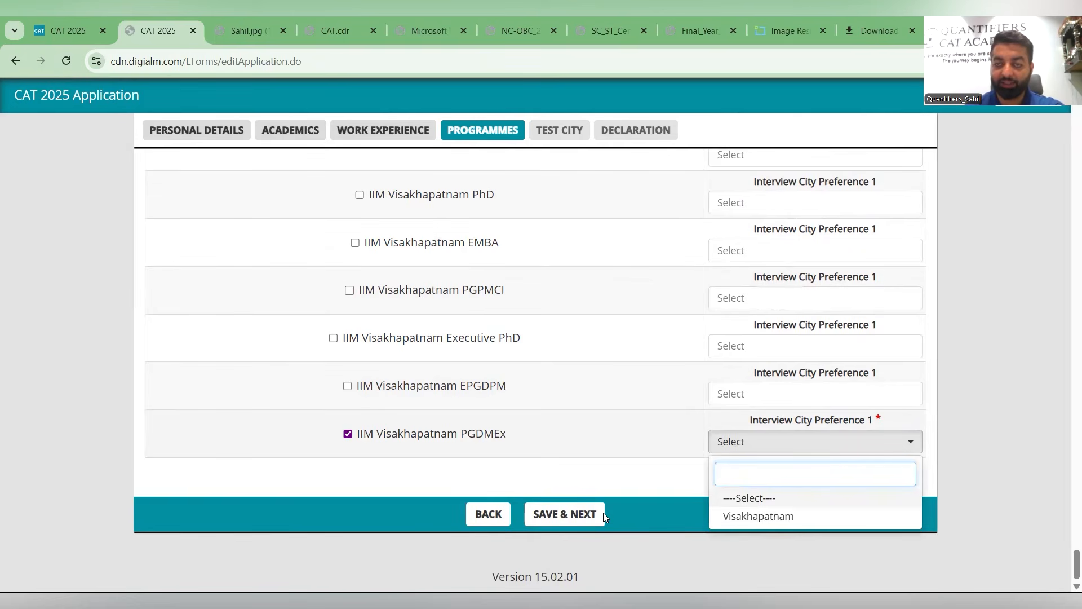
{"action": "left_click", "coordinate": [523, 433]}
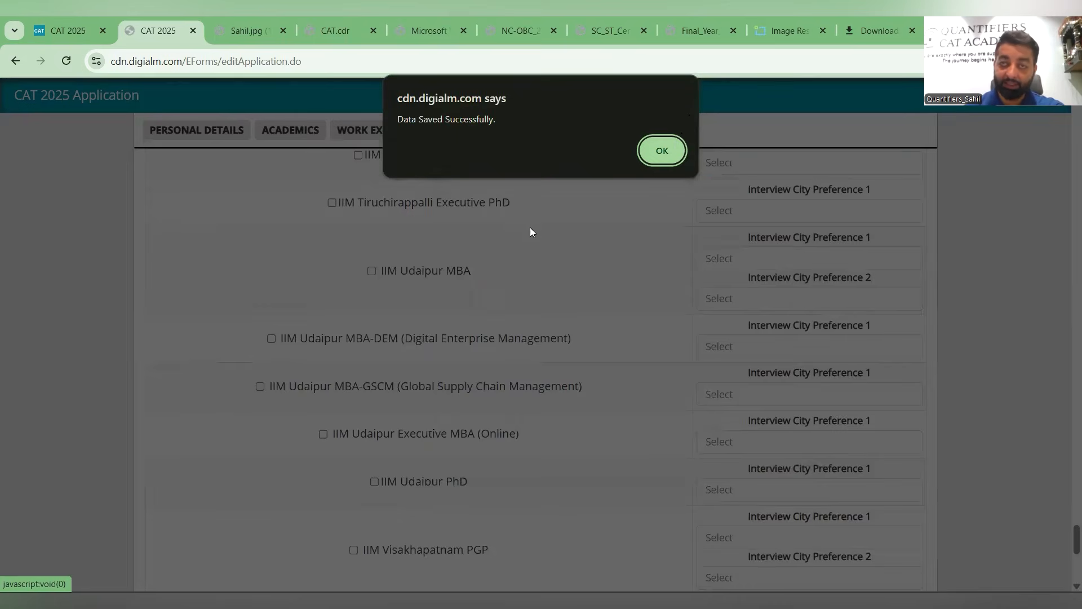
{"action": "key", "text": "Return"}
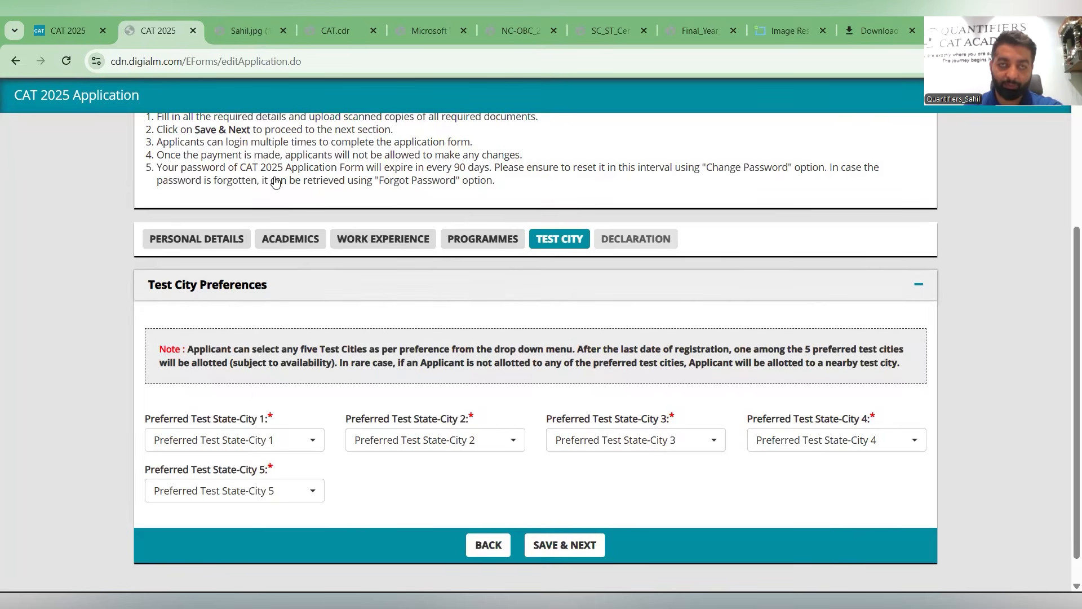
- Choose Chandigarh - Chandigarh - Mohali, Punjab - Patiala and Haryana - Ambala as preferred test cities 1 to 3
{"action": "type", "text": "cha"}
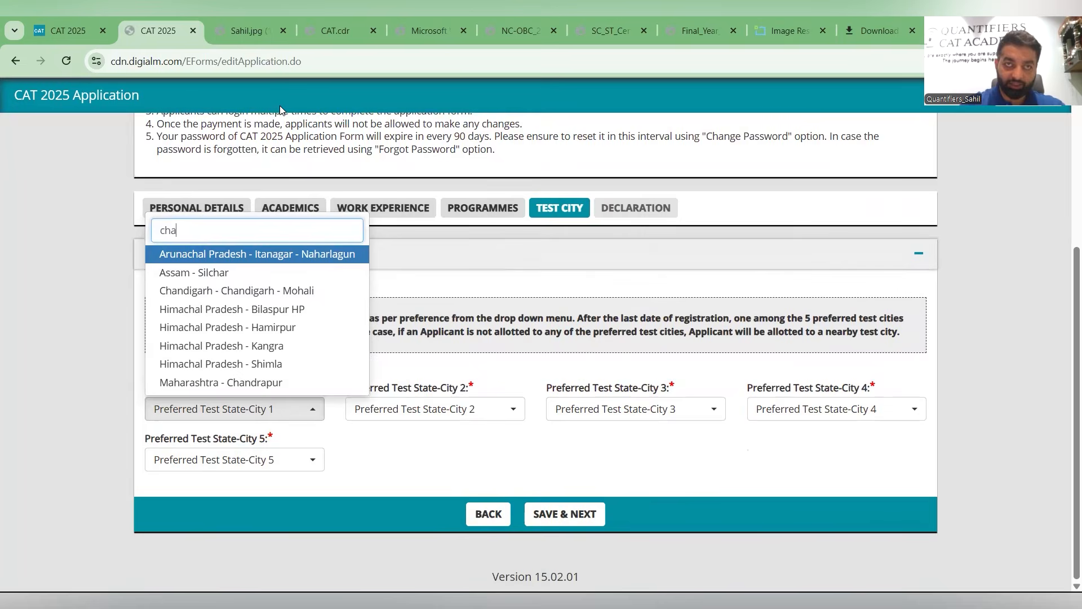
{"action": "left_click", "coordinate": [293, 290]}
{"action": "left_click", "coordinate": [355, 416]}
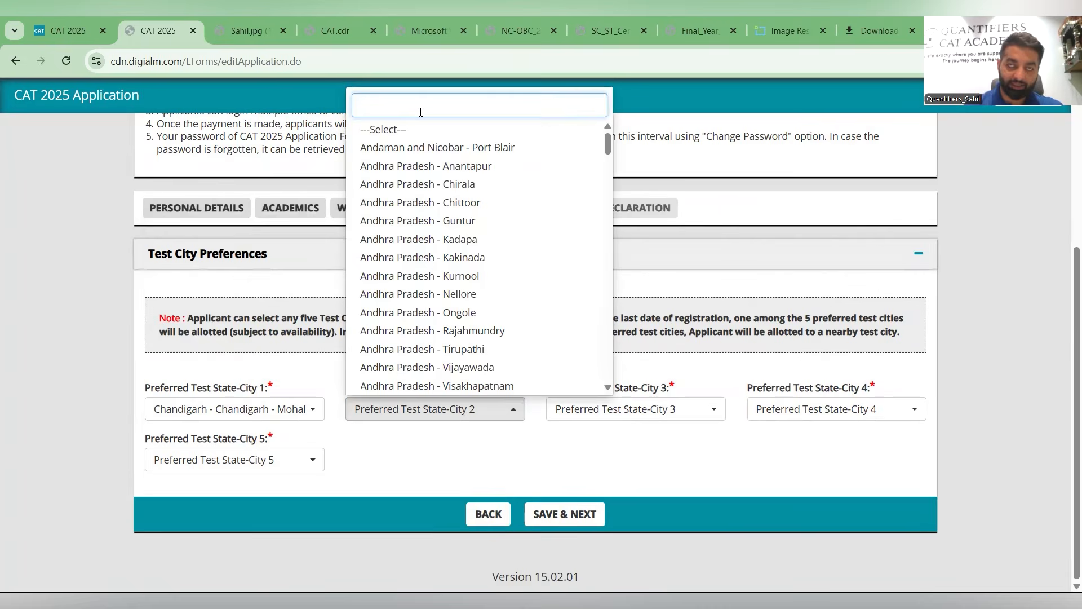
{"action": "type", "text": "patia"}
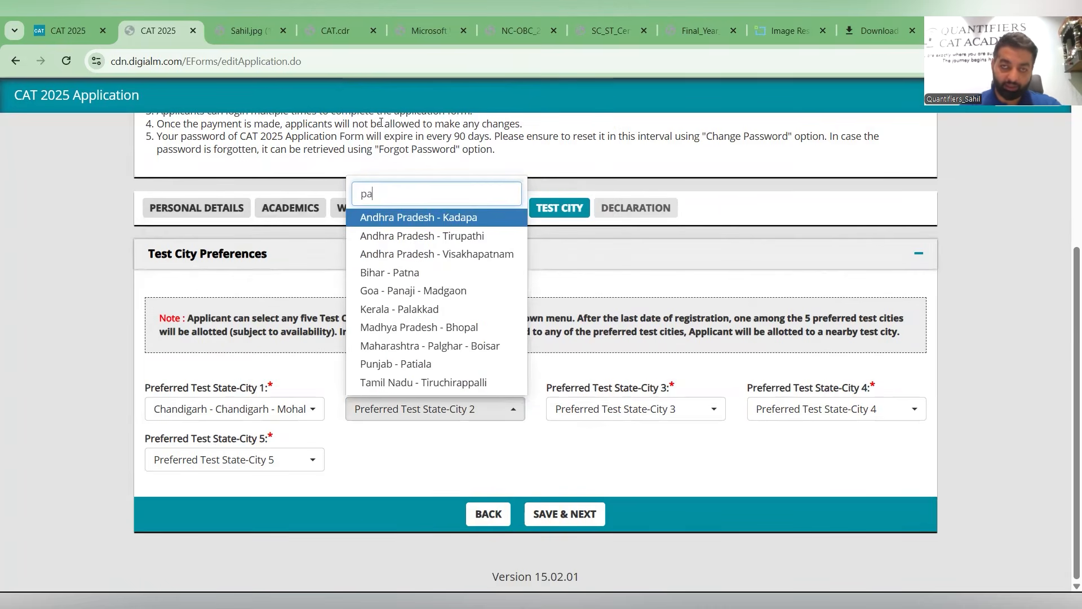
{"action": "left_click", "coordinate": [558, 415]}
{"action": "type", "text": "amba"}
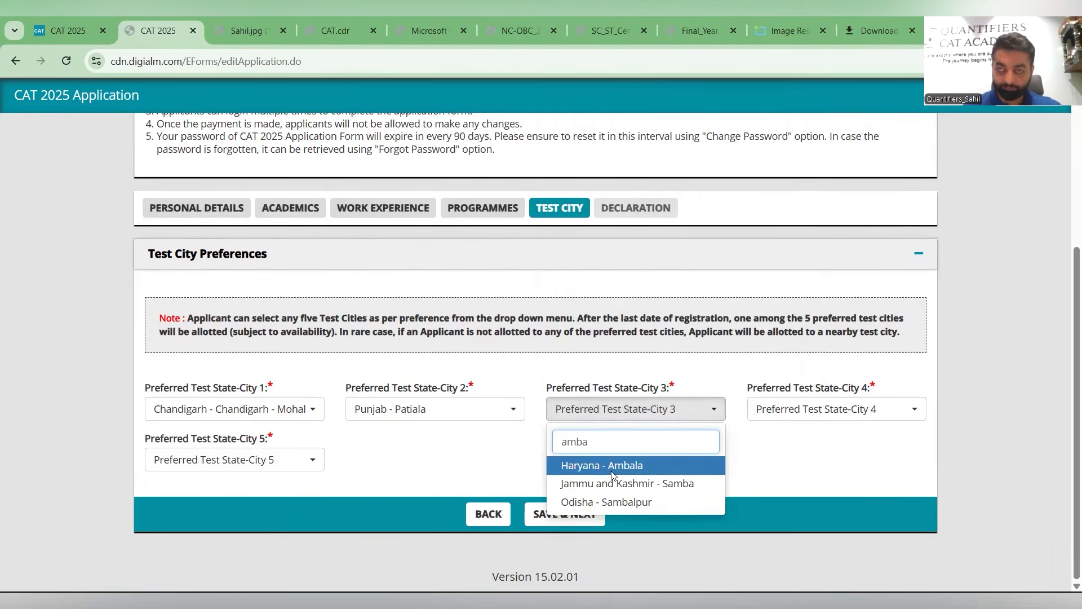
{"action": "left_click", "coordinate": [606, 467]}
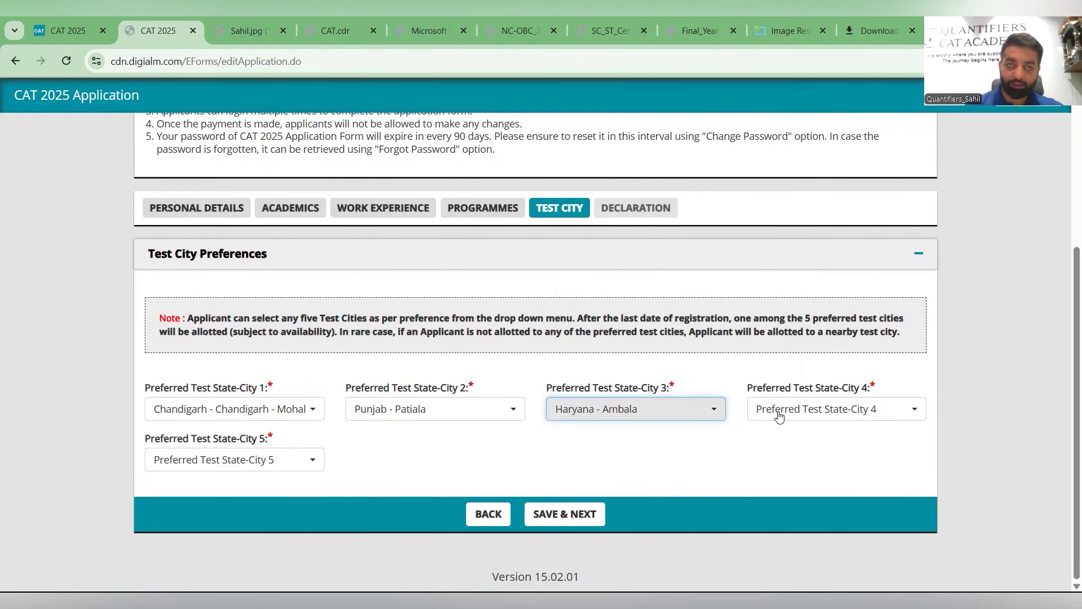
- Try to set preferred test city 4 to Mohali
{"action": "left_click", "coordinate": [778, 413]}
{"action": "type", "text": "moh"}
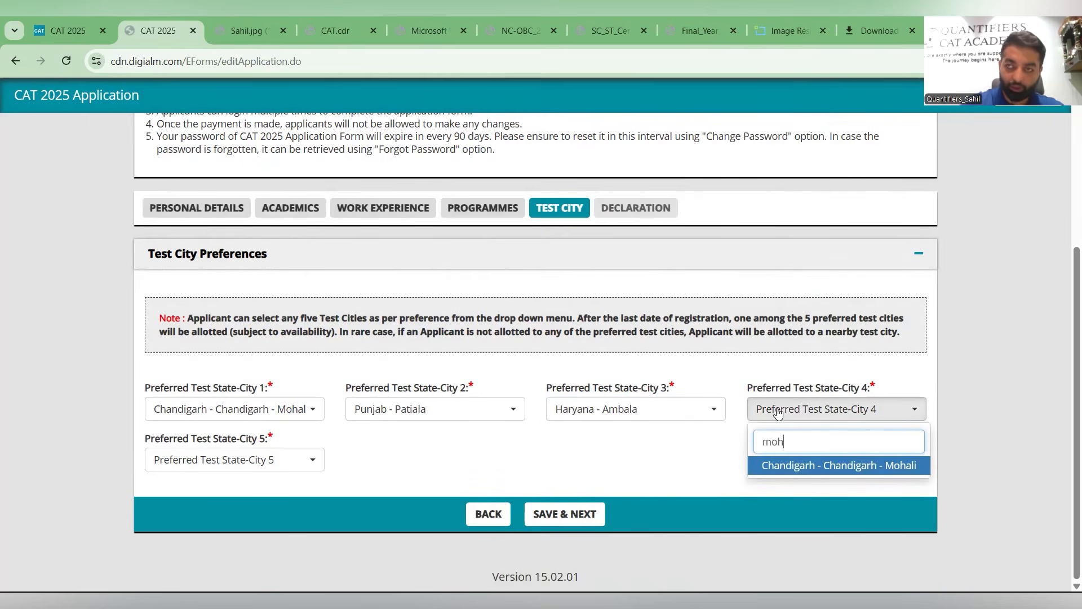
{"action": "type", "text": "al"}
{"action": "left_click", "coordinate": [824, 468]}
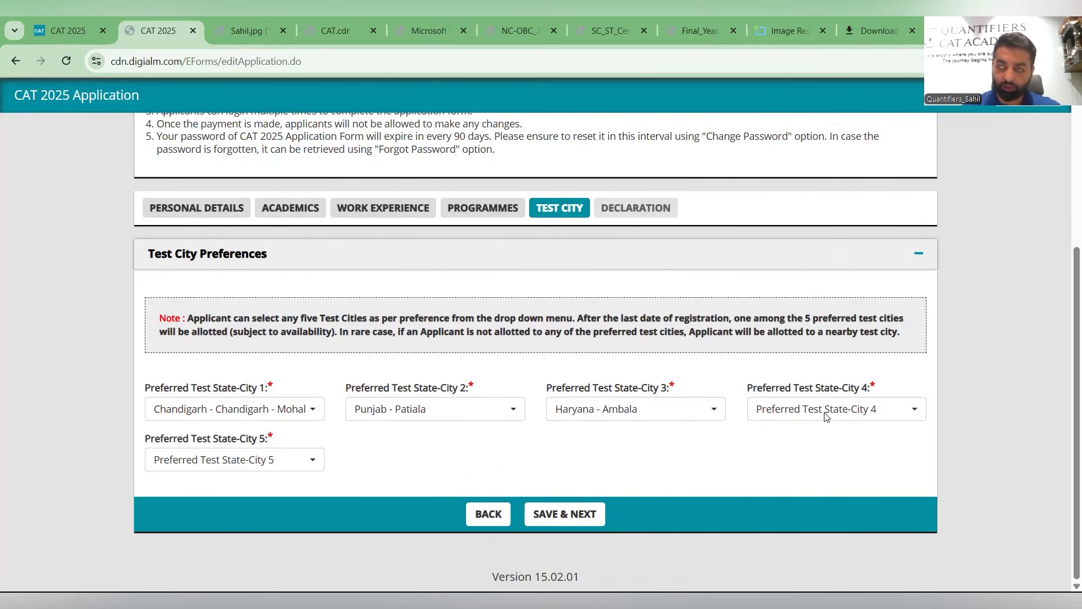
{"action": "left_click", "coordinate": [606, 205]}
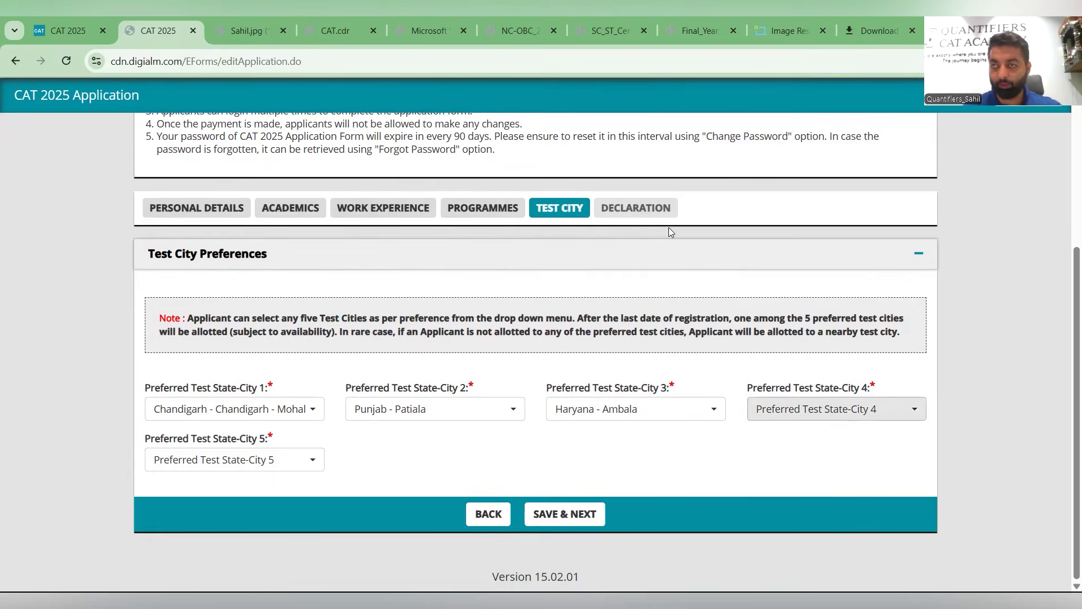
{"action": "key", "text": "Return"}
{"action": "key", "text": "Return"}
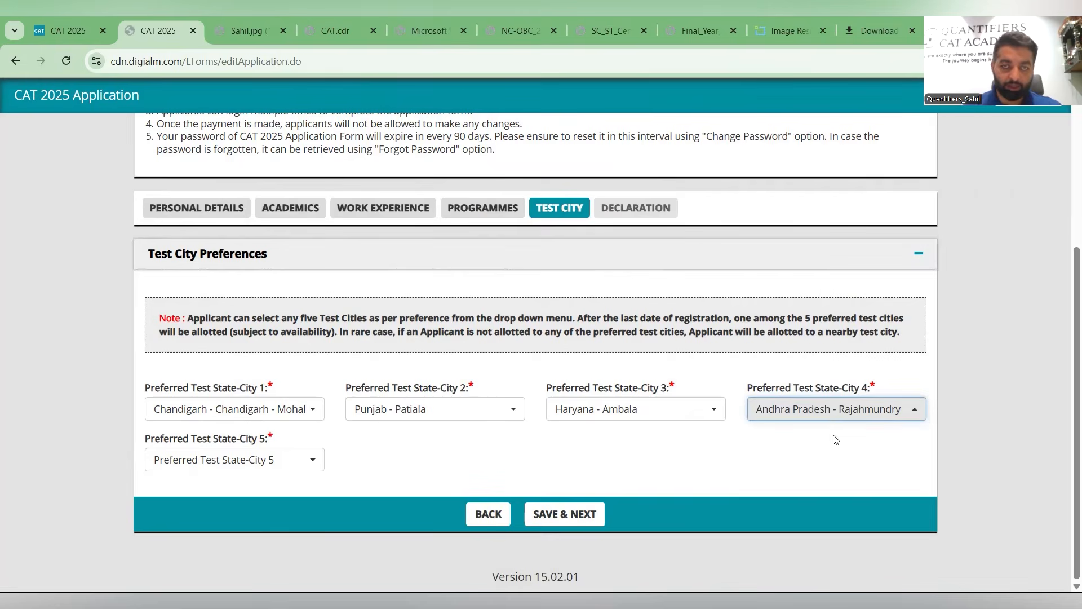
- Set preferred test city 4 to Himachal Pradesh - Shimla
{"action": "left_click", "coordinate": [827, 417]}
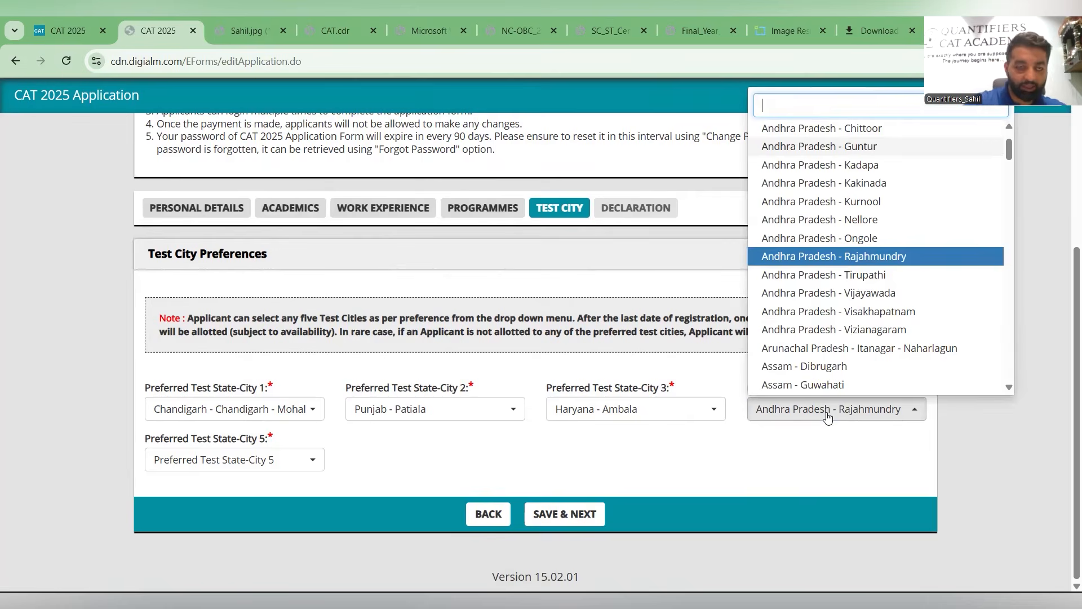
{"action": "type", "text": "shimla"}
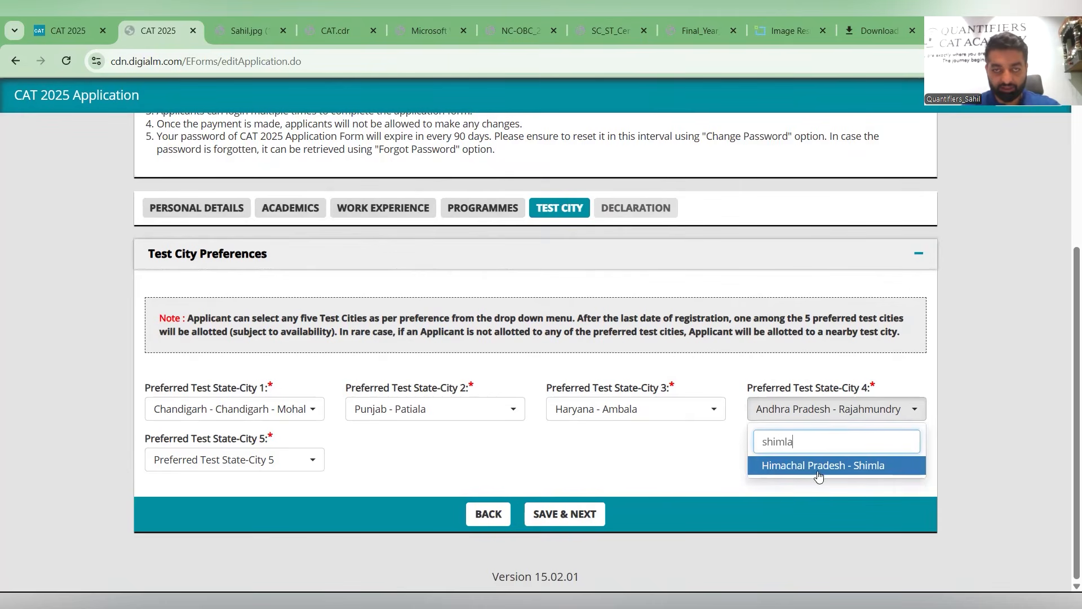
{"action": "key", "text": "Return"}
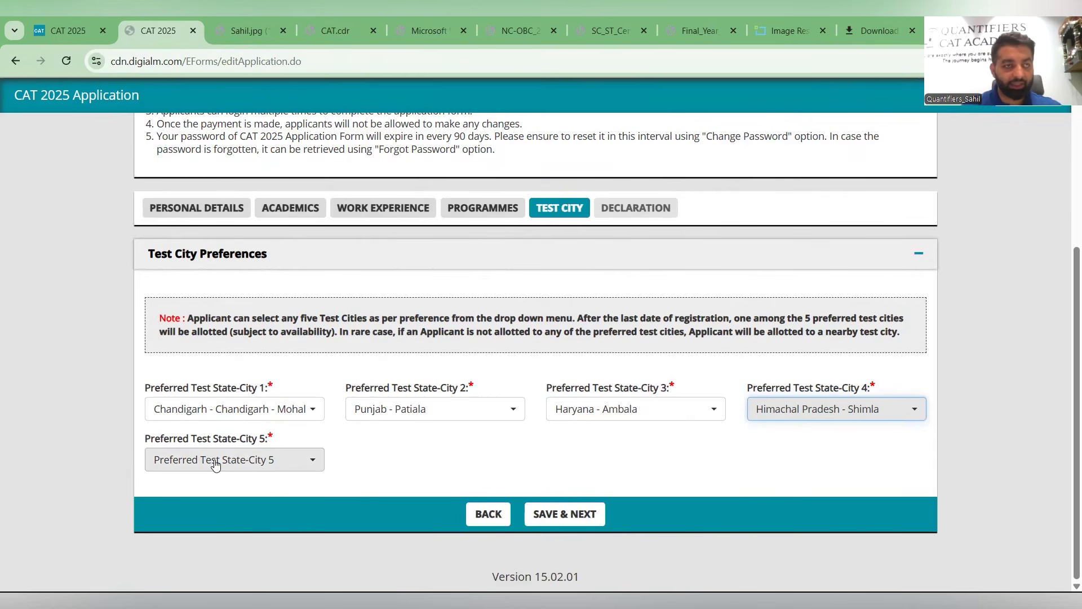
- Set preferred test city 5 to Punjab - Ludhiana - Phagwara, then save the test cities and acknowledge
{"action": "key", "text": "Tab"}
{"action": "type", "text": "lud"}
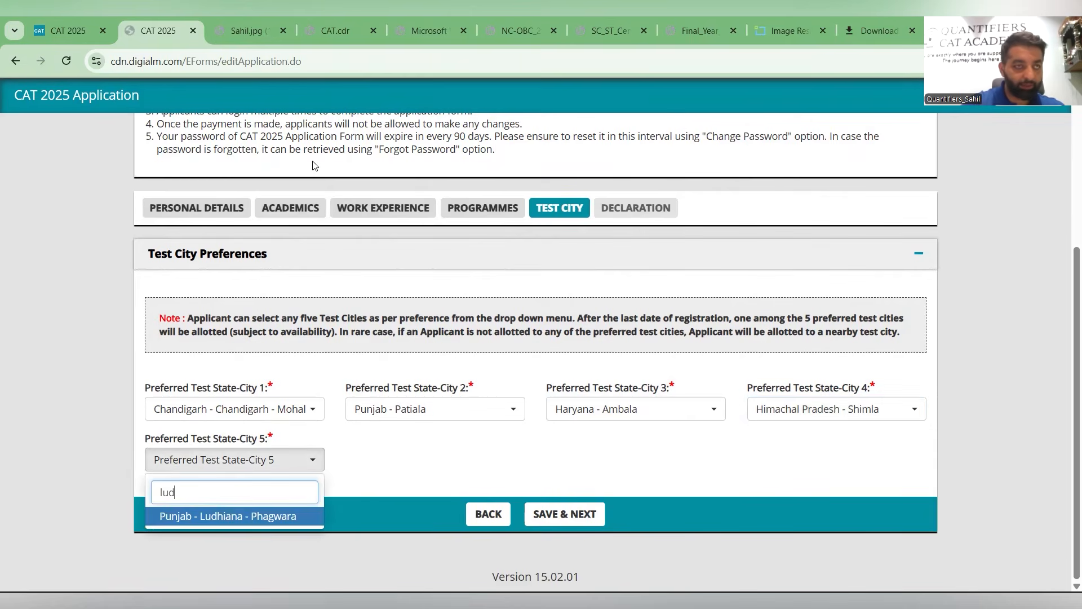
{"action": "type", "text": "hi"}
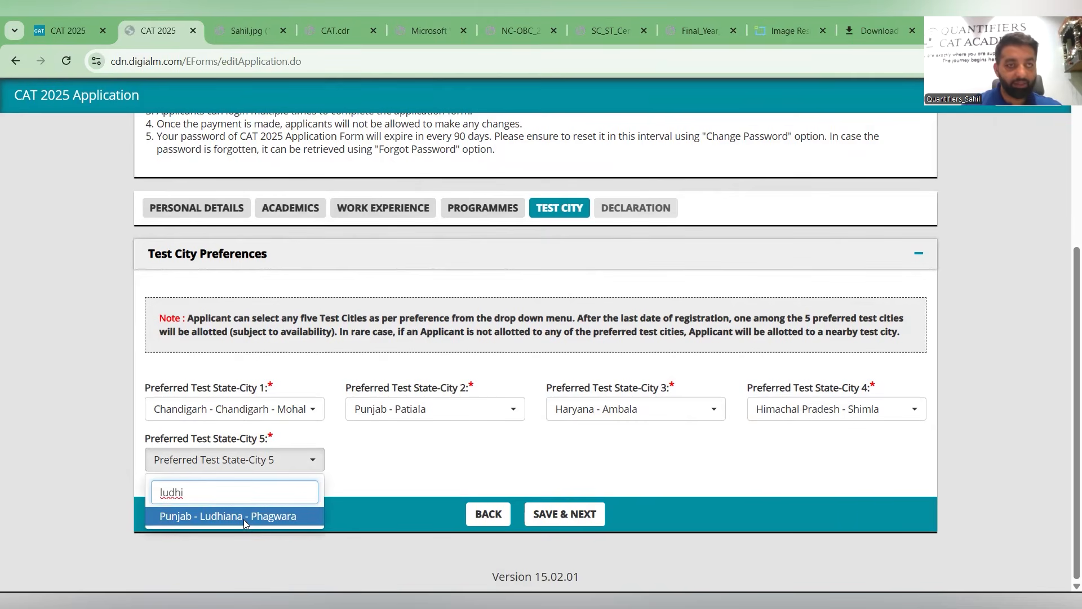
{"action": "key", "text": "Return"}
{"action": "left_click", "coordinate": [529, 517]}
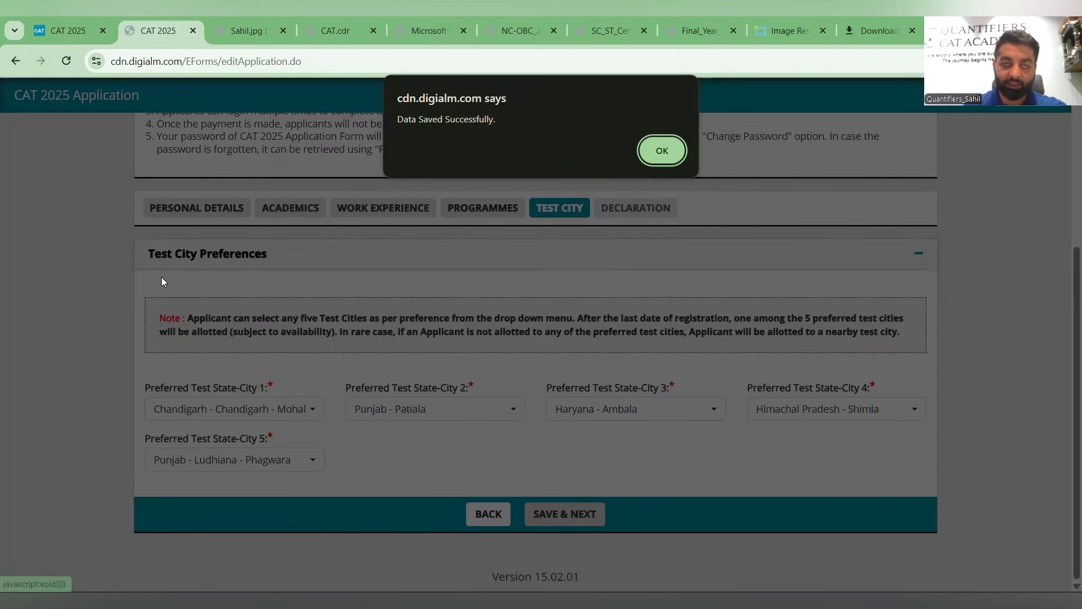
{"action": "key", "text": "Return"}
- Tick the declaration confirming the application form has been previewed and its data is correct
{"action": "scroll", "coordinate": [160, 324], "scroll_direction": "down", "scroll_amount": 2}
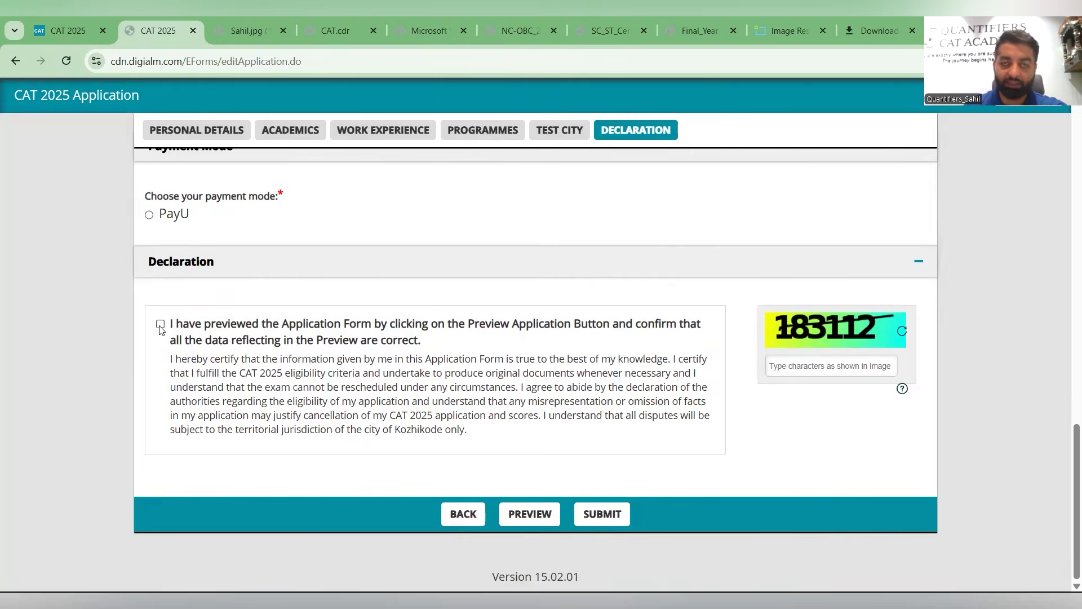
{"action": "left_click", "coordinate": [160, 325]}
{"action": "scroll", "coordinate": [160, 330], "scroll_direction": "up", "scroll_amount": 1}
{"action": "scroll", "coordinate": [160, 344], "scroll_direction": "up", "scroll_amount": 2}
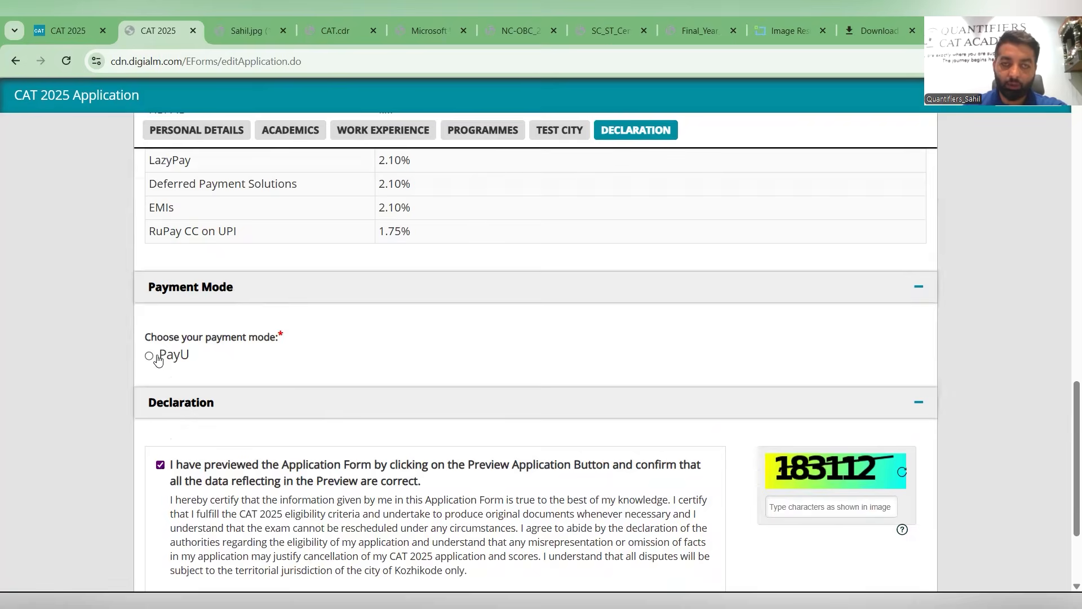
{"action": "scroll", "coordinate": [160, 352], "scroll_direction": "up", "scroll_amount": 5}
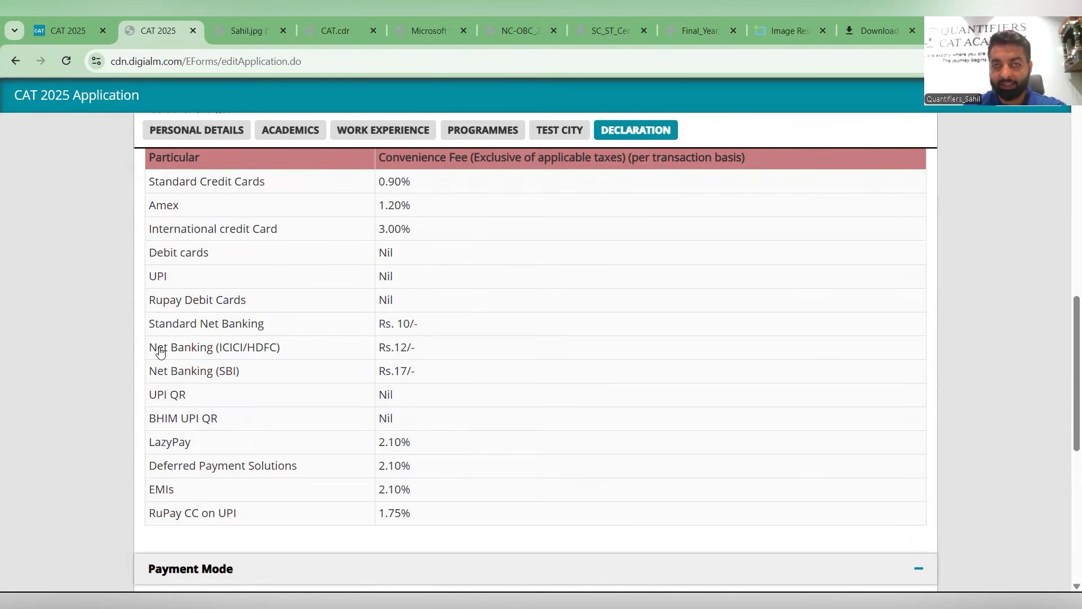